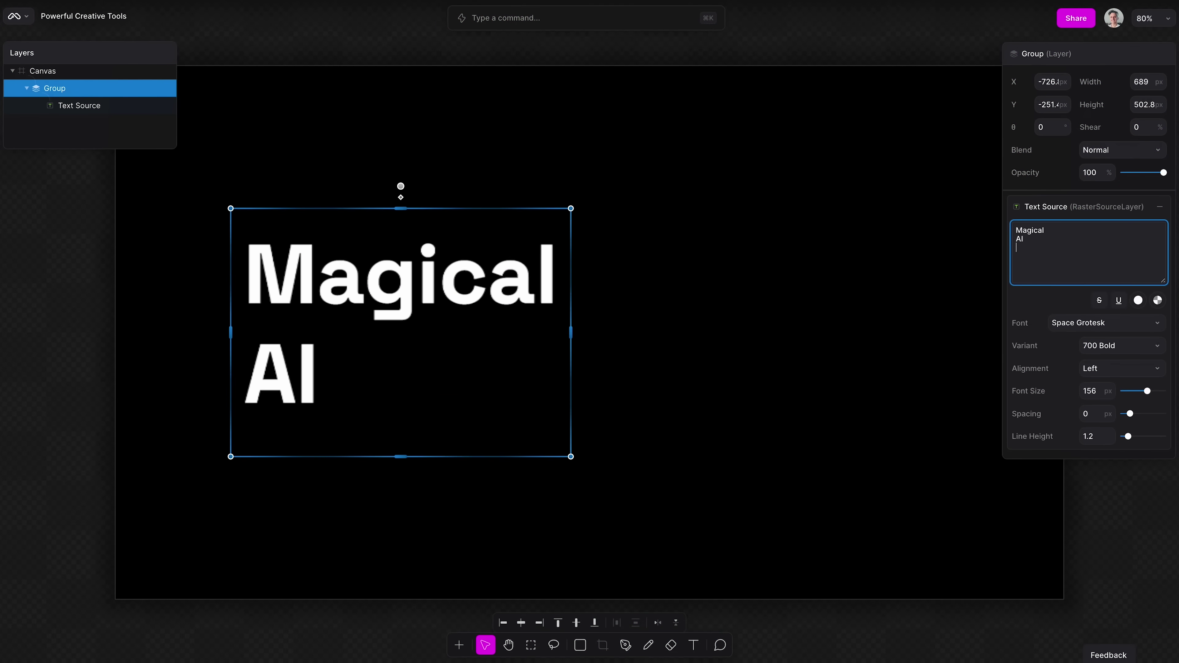
# Step: Watch the sample-project montage, which types 'Wizardry.' and reorders layers, until the walkthrough picker appears
pyautogui.write('Wizardry.')
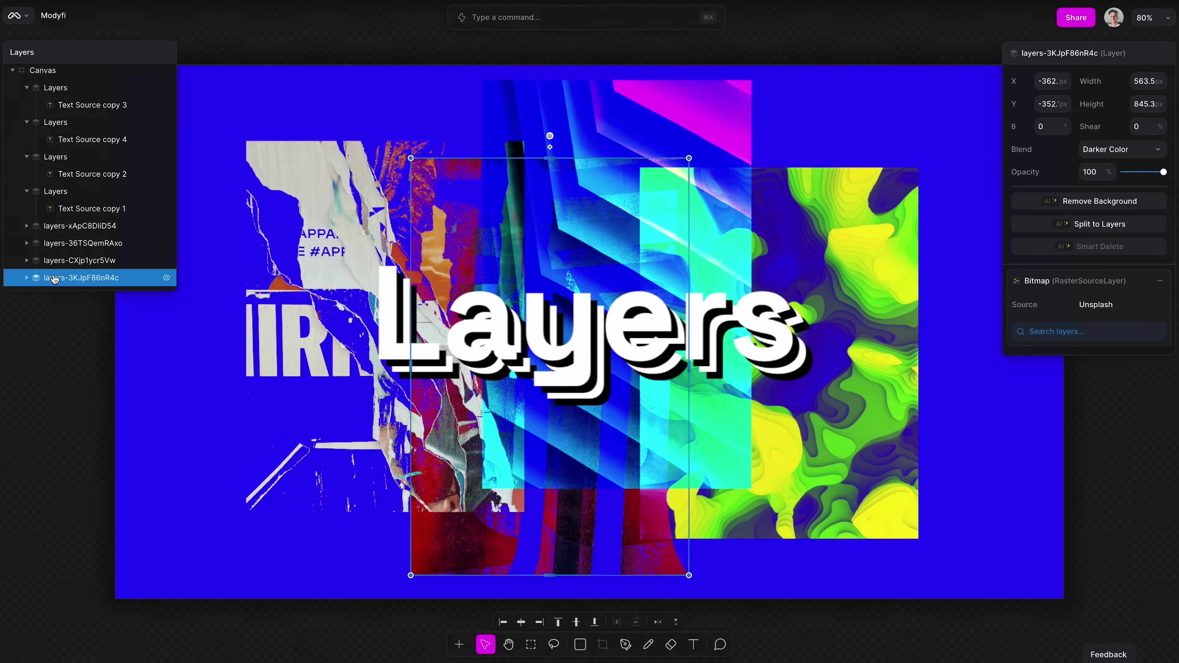
pyautogui.moveTo(69, 277); pyautogui.dragTo(63, 220)
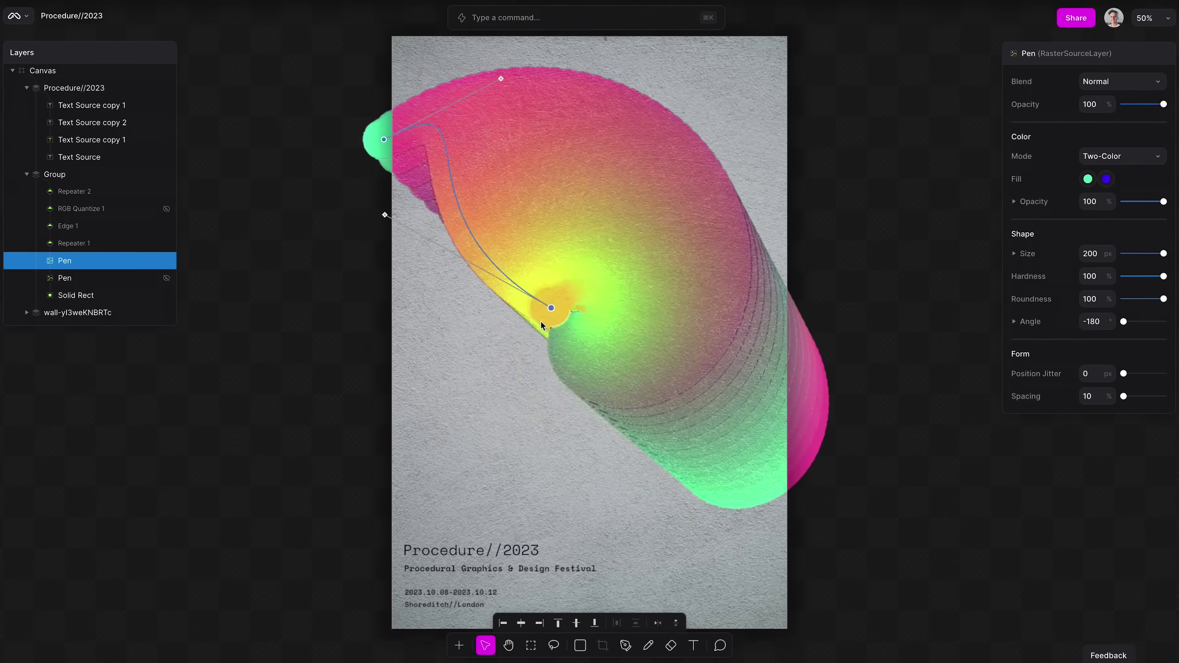
pyautogui.moveTo(544, 311); pyautogui.dragTo(713, 136)
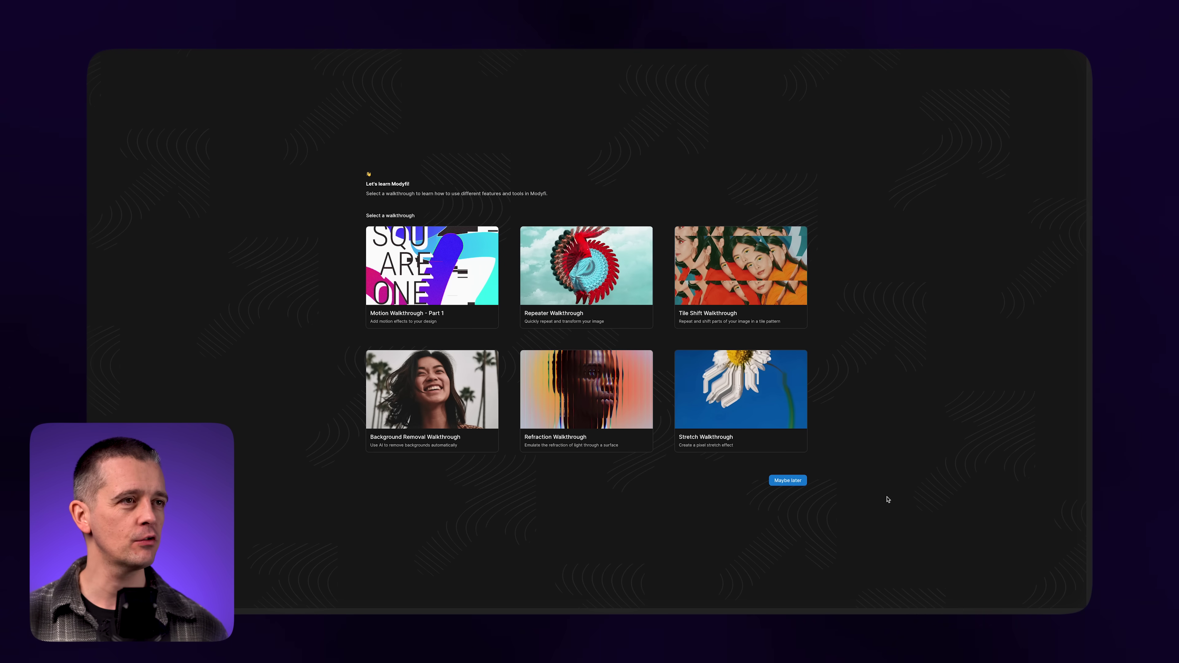
# Step: Dismiss the walkthrough picker with Maybe later and start a new 1024 × 1024 project
pyautogui.click(799, 482)
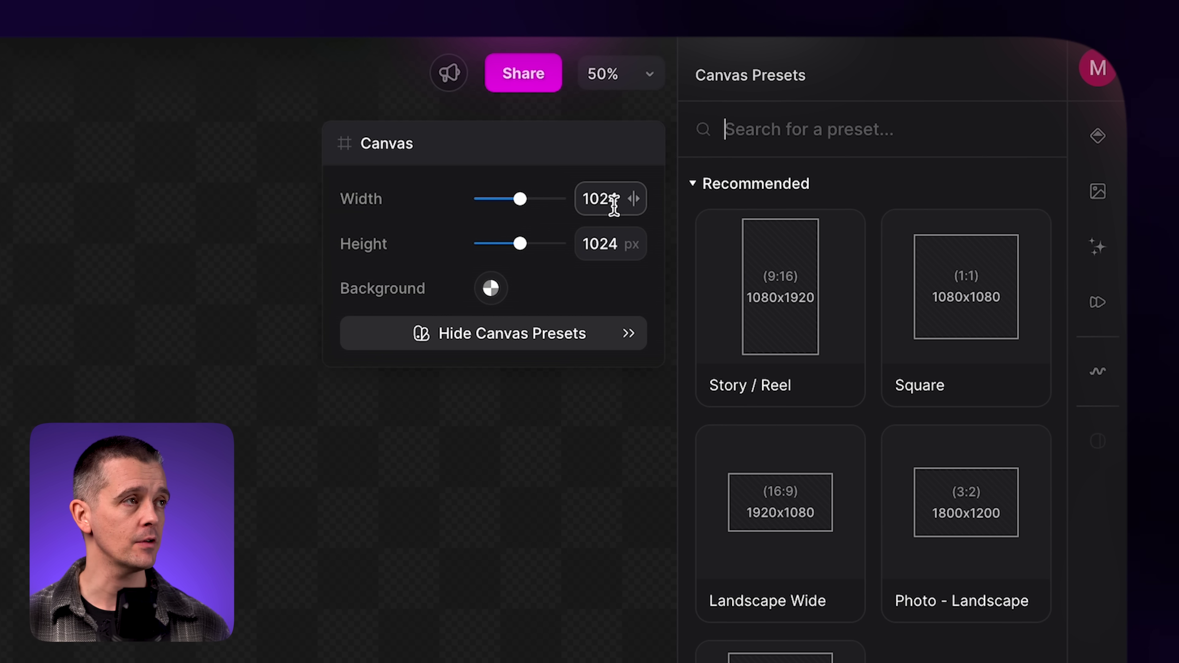
# Step: Set the canvas width to 1225 px and the height to 3000 px
pyautogui.moveTo(631, 198); pyautogui.dragTo(697, 198)
pyautogui.click(601, 239)
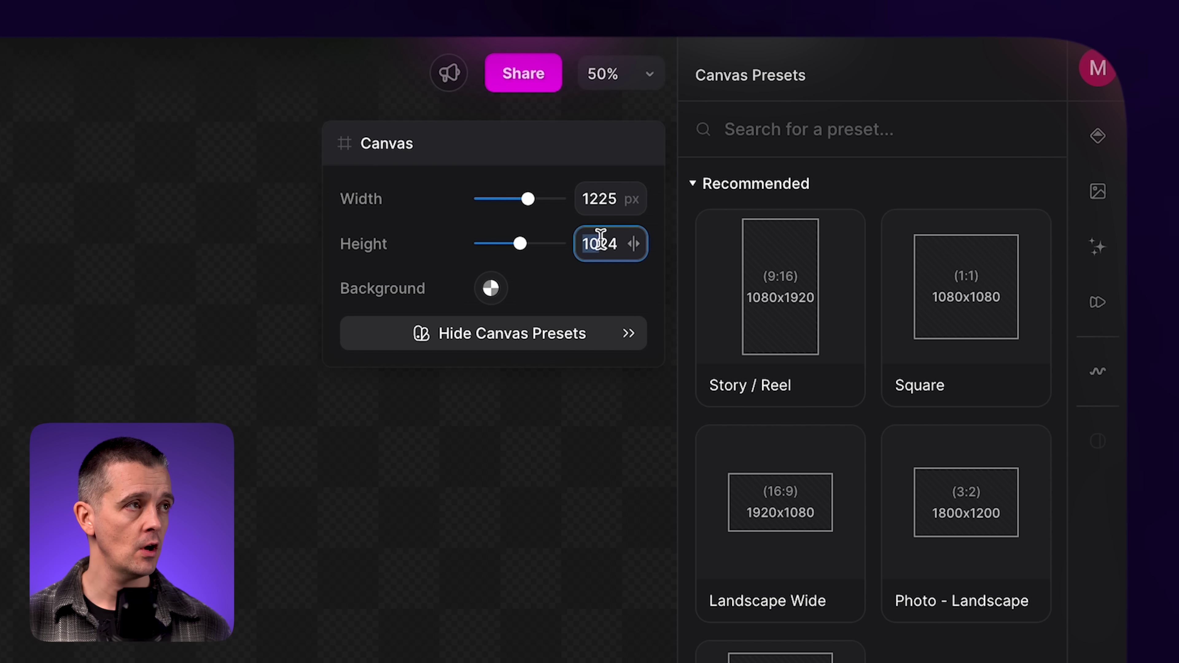
pyautogui.write('3000')
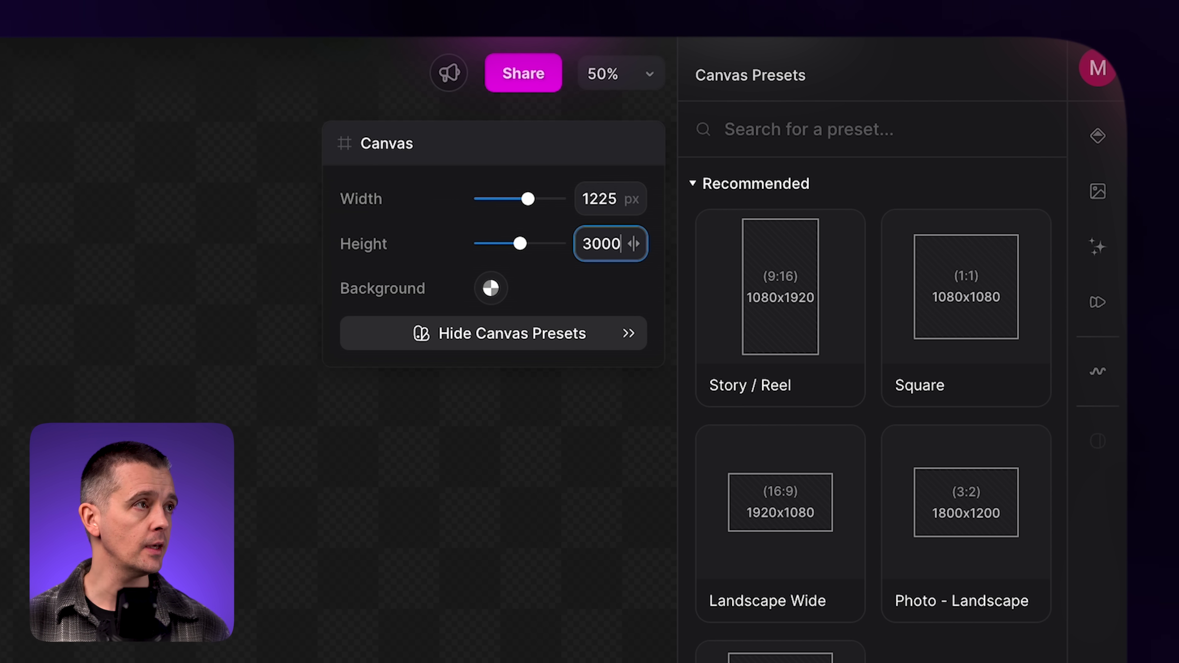
pyautogui.press('Tab')
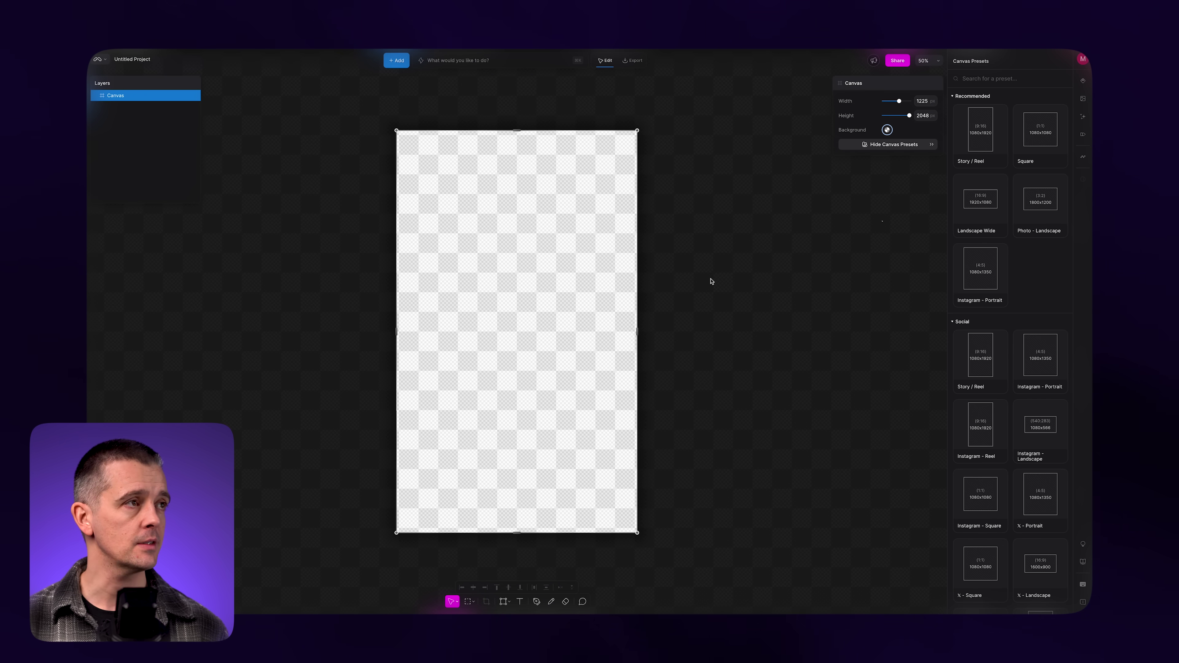
# Step: Apply the Instagram - Portrait canvas preset for a 1080 × 1350 canvas
pyautogui.click(888, 144)
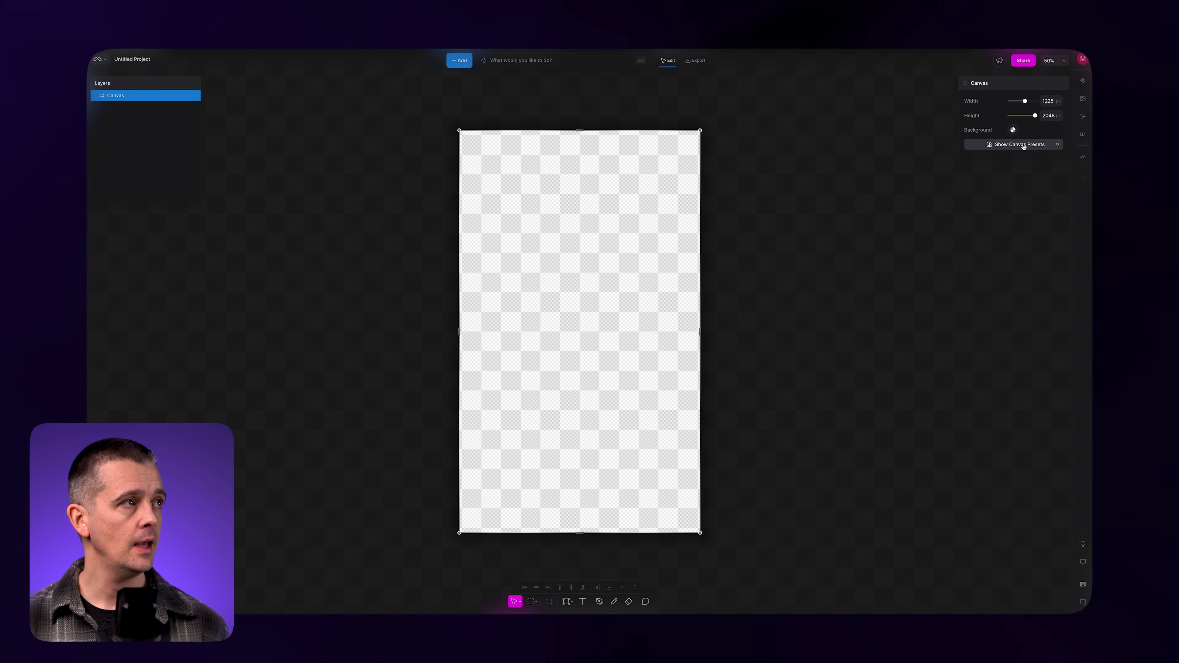
pyautogui.click(1024, 145)
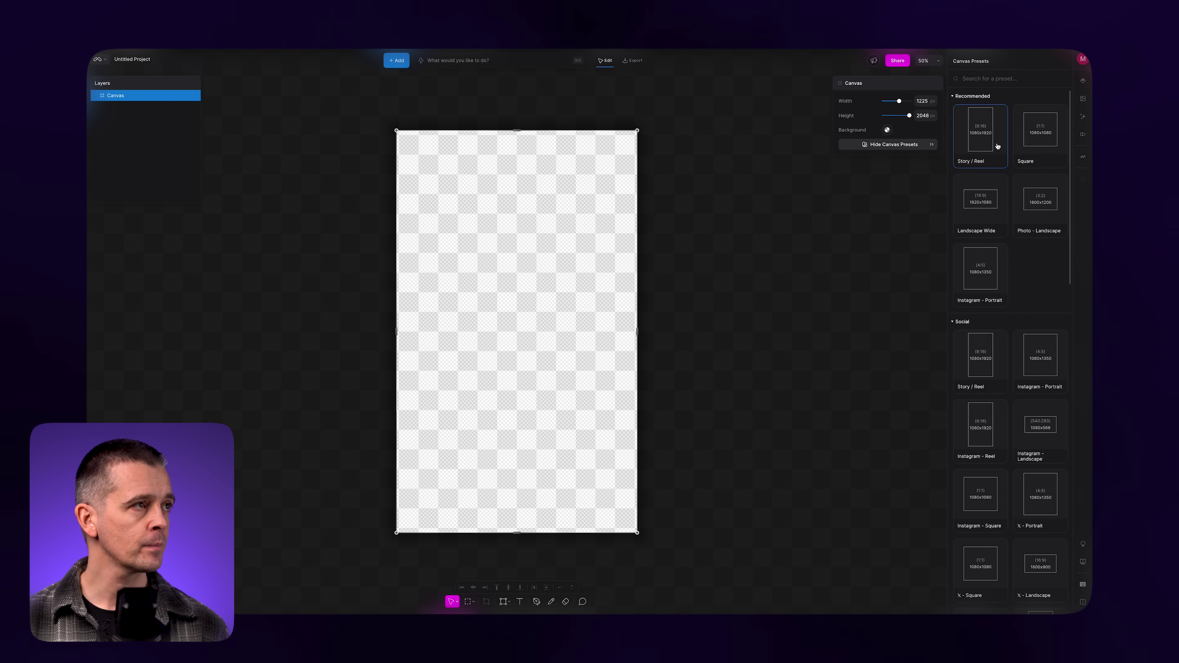
pyautogui.scroll(-4, 1008, 325)
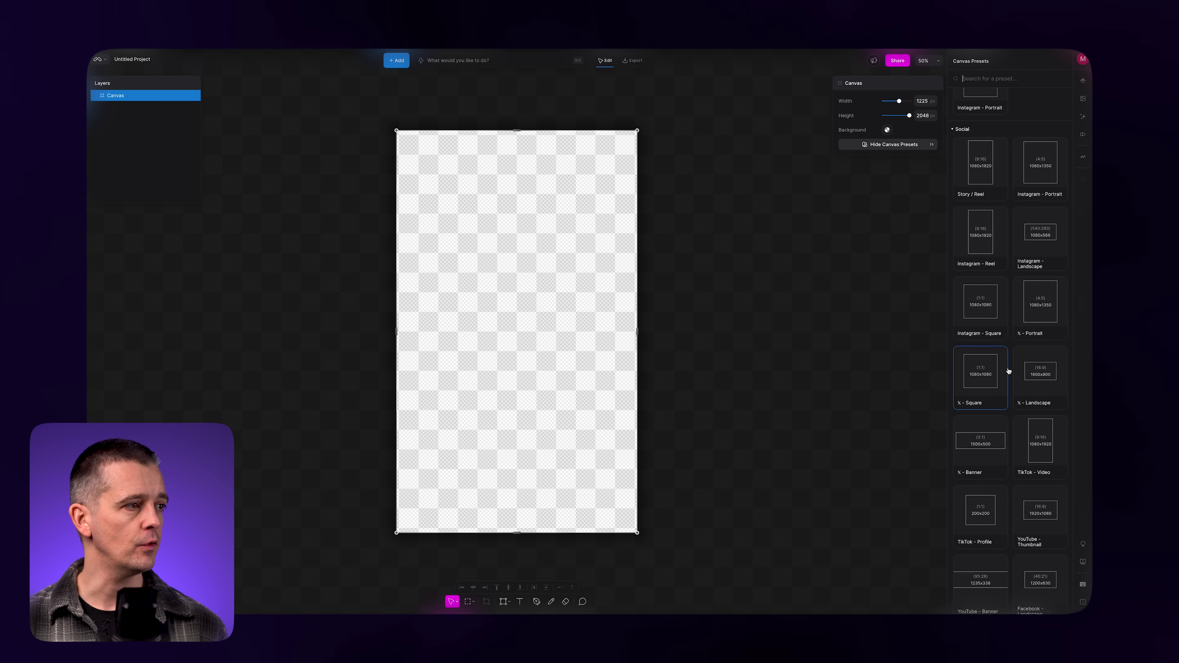
pyautogui.scroll(-2, 1008, 371)
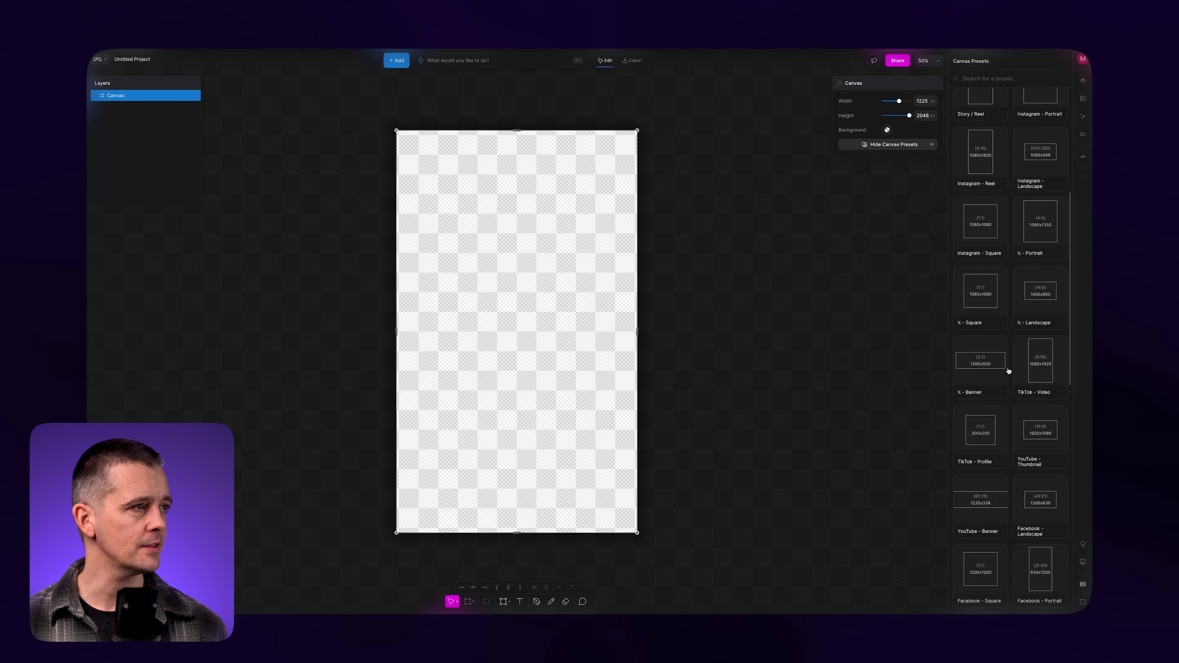
pyautogui.scroll(4, 1009, 371)
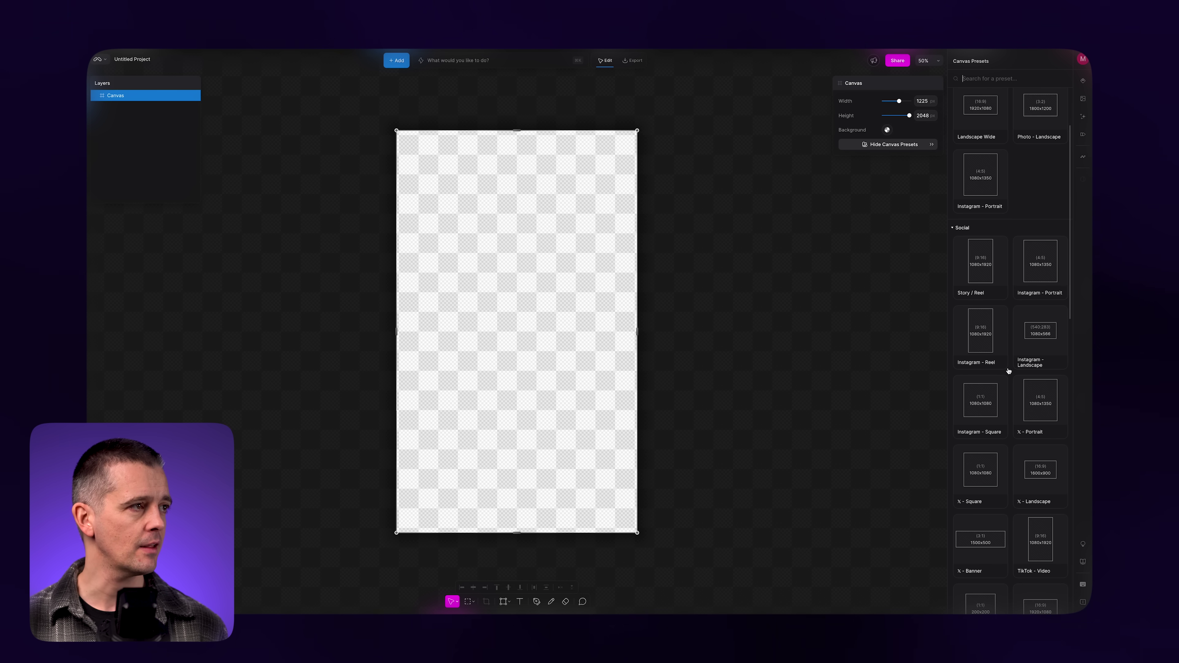
pyautogui.click(1046, 275)
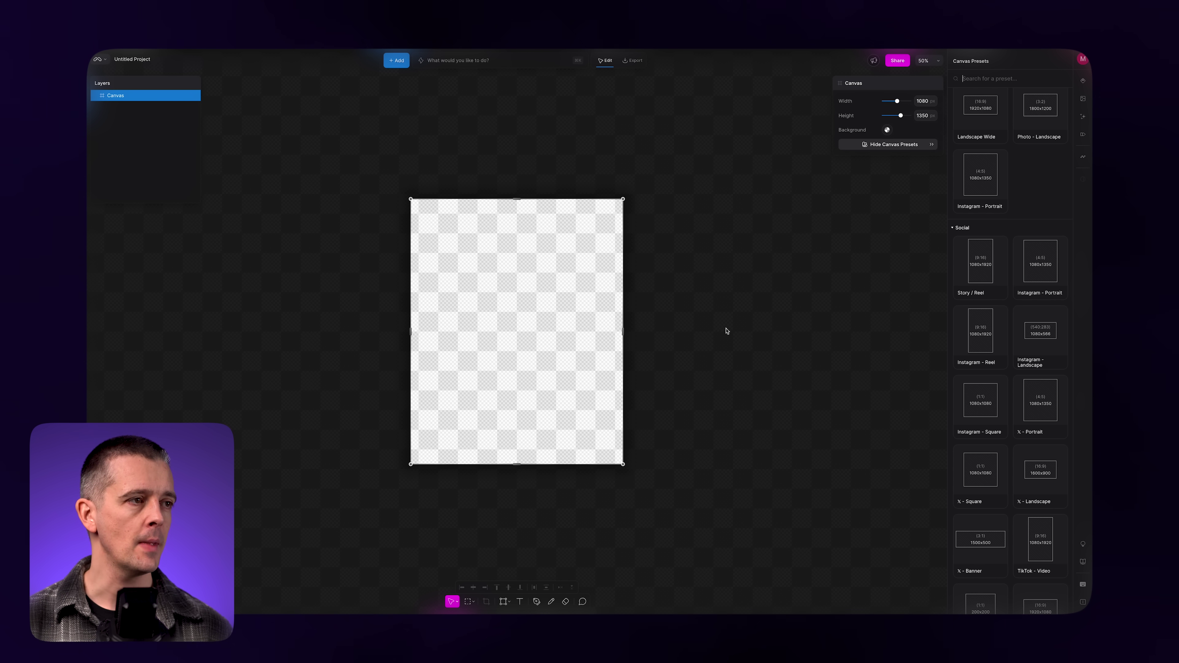
# Step: Give the Canvas layer a solid black #000000 background at 100% opacity
pyautogui.click(652, 279)
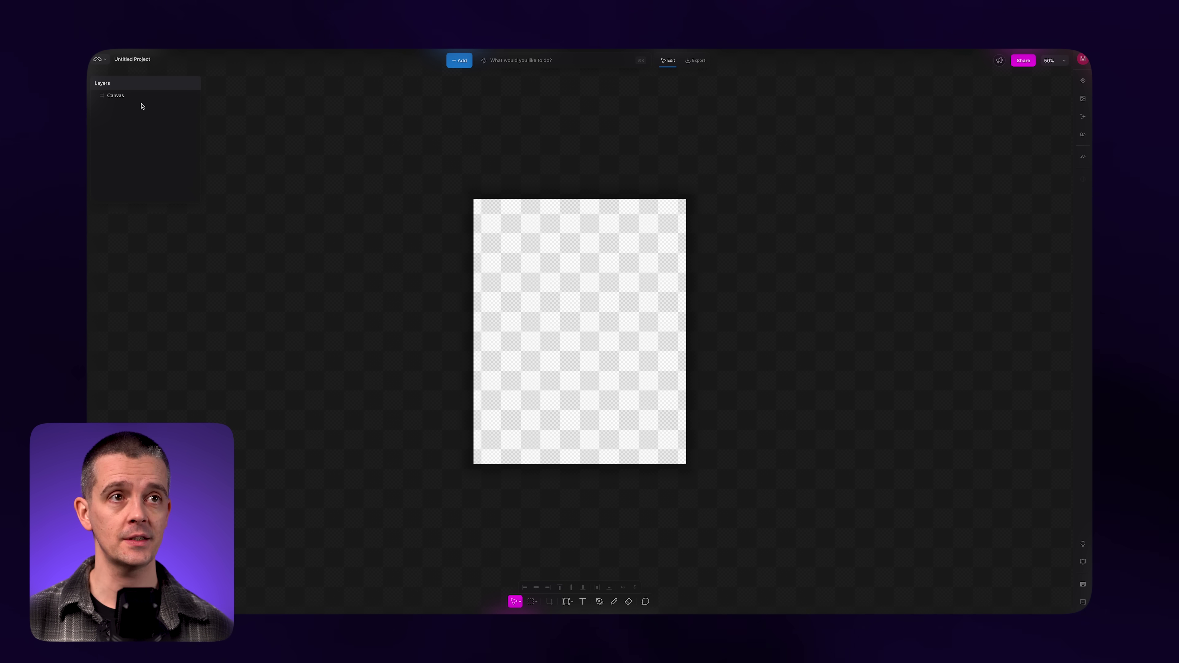
pyautogui.click(145, 98)
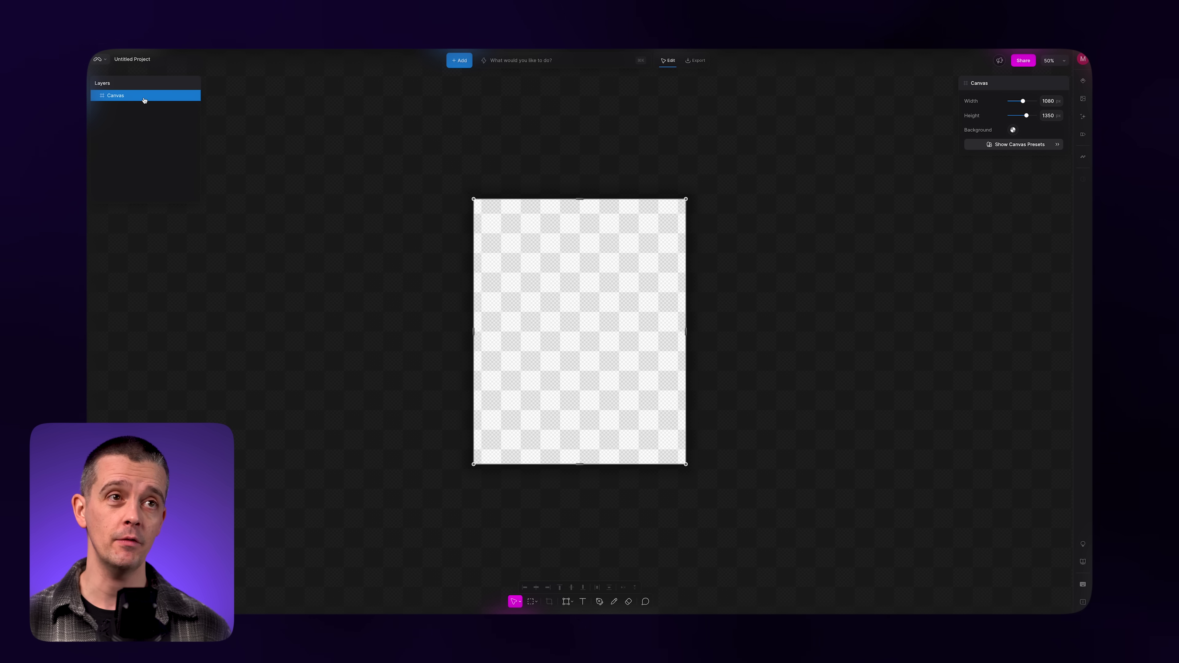
pyautogui.click(1013, 130)
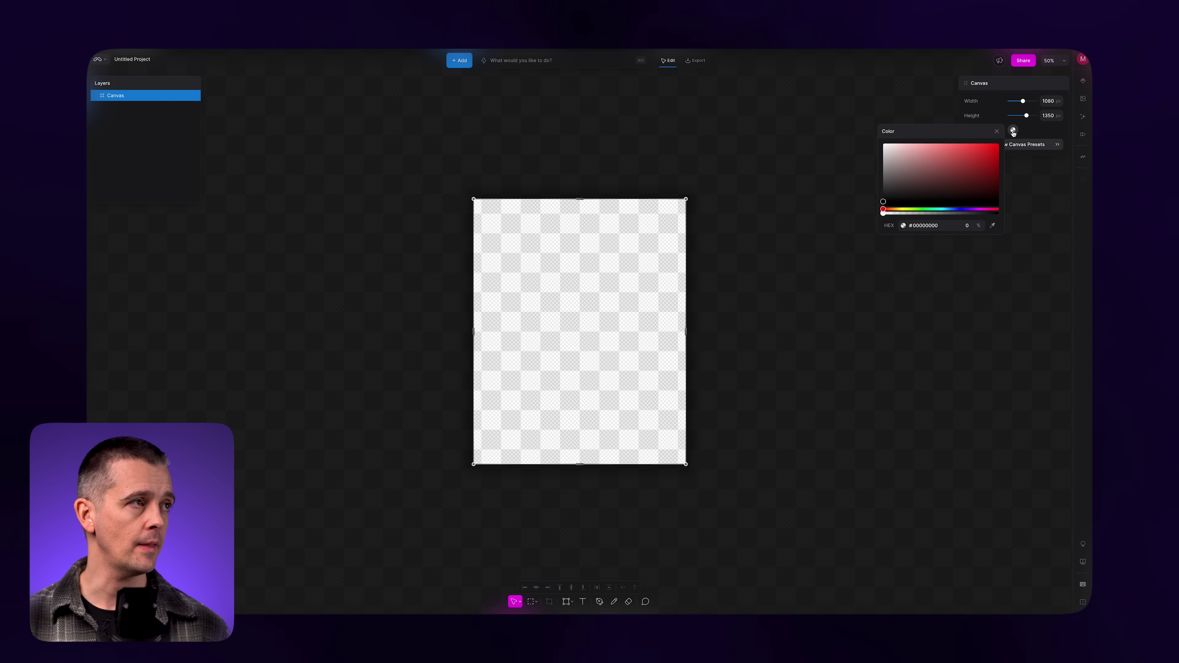
pyautogui.moveTo(956, 186); pyautogui.dragTo(975, 223)
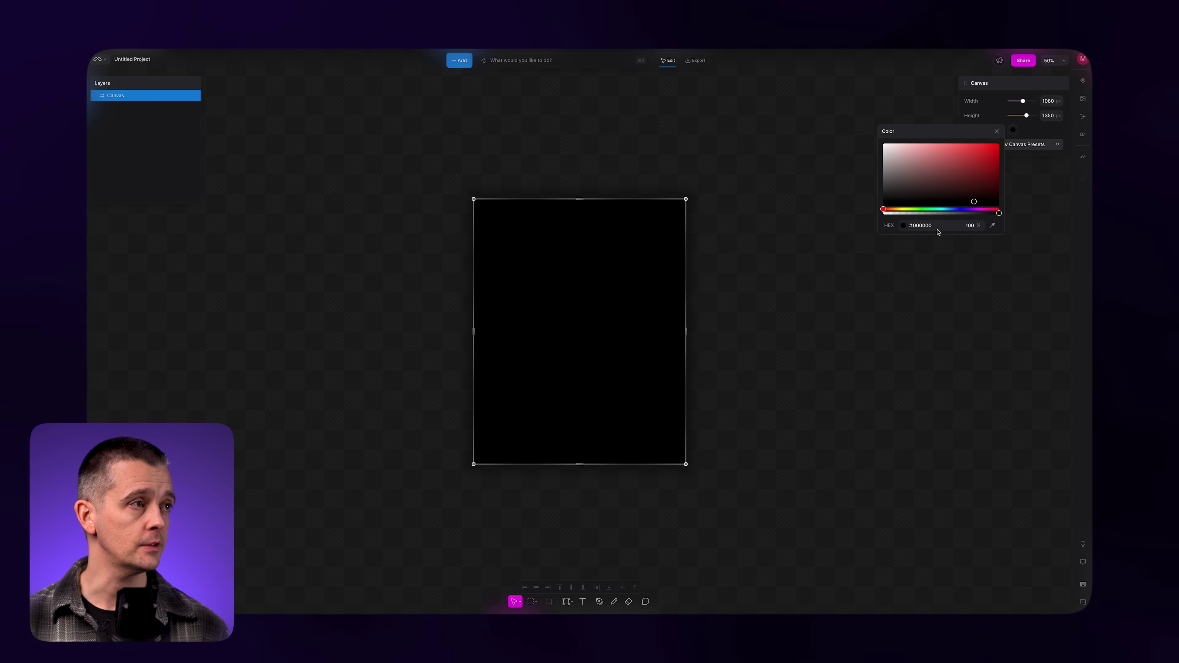
pyautogui.click(926, 263)
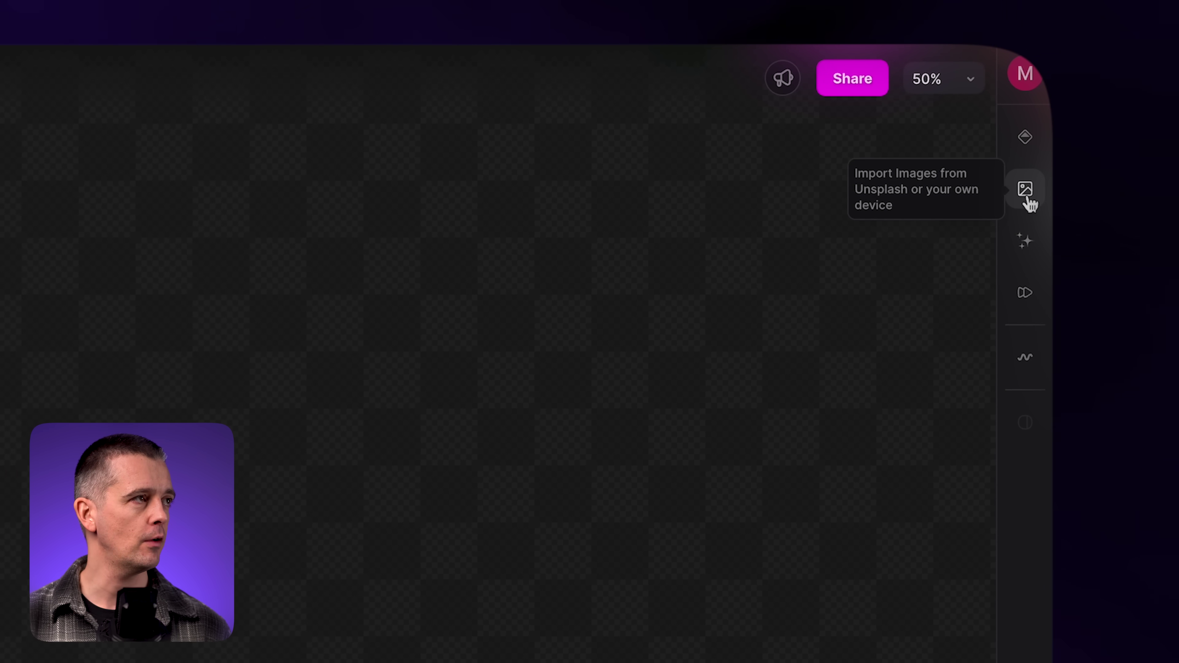
# Step: Search the Media Gallery stock images for 'sports car'
pyautogui.click(1026, 189)
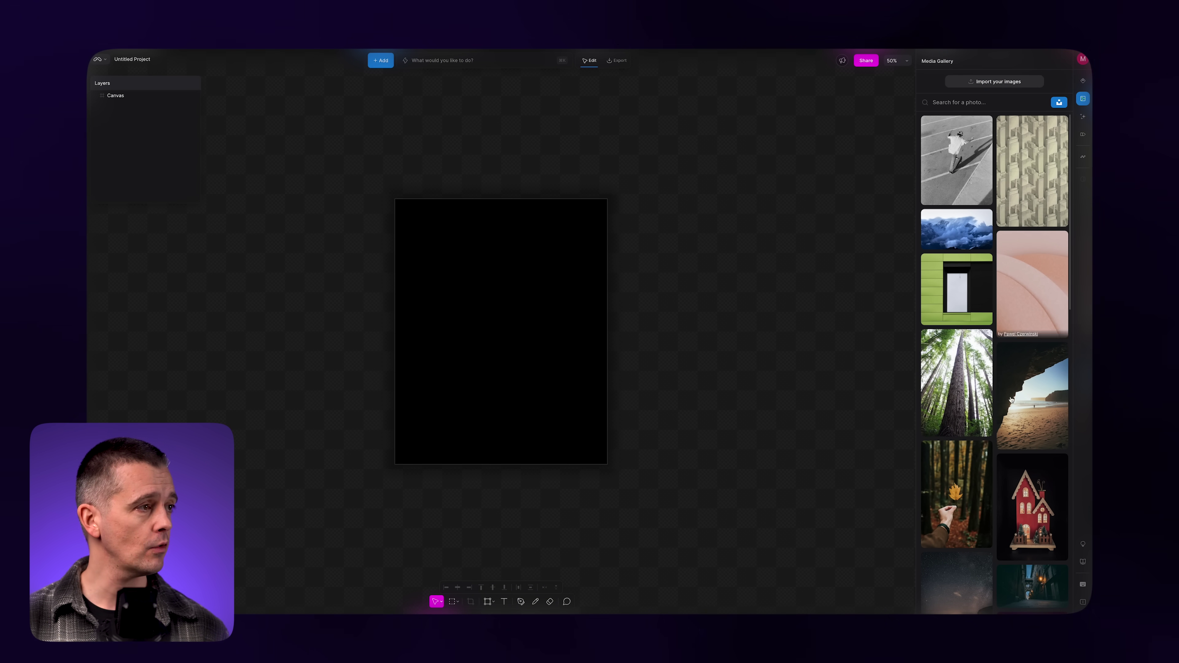
pyautogui.click(979, 103)
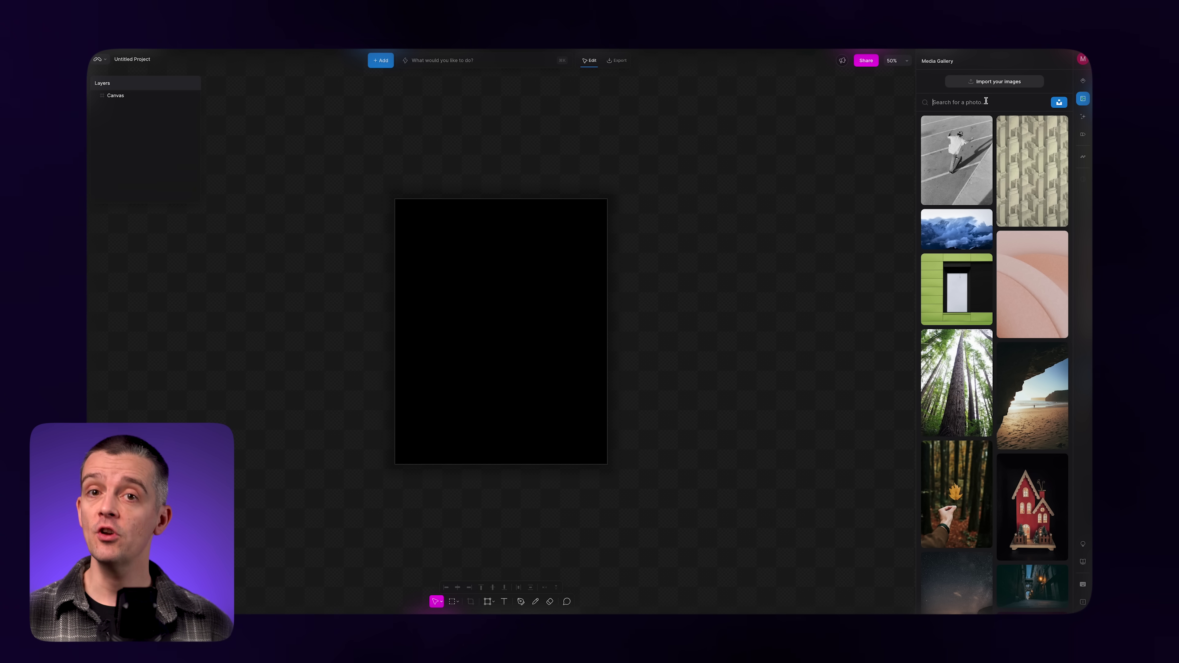
pyautogui.write('sports car')
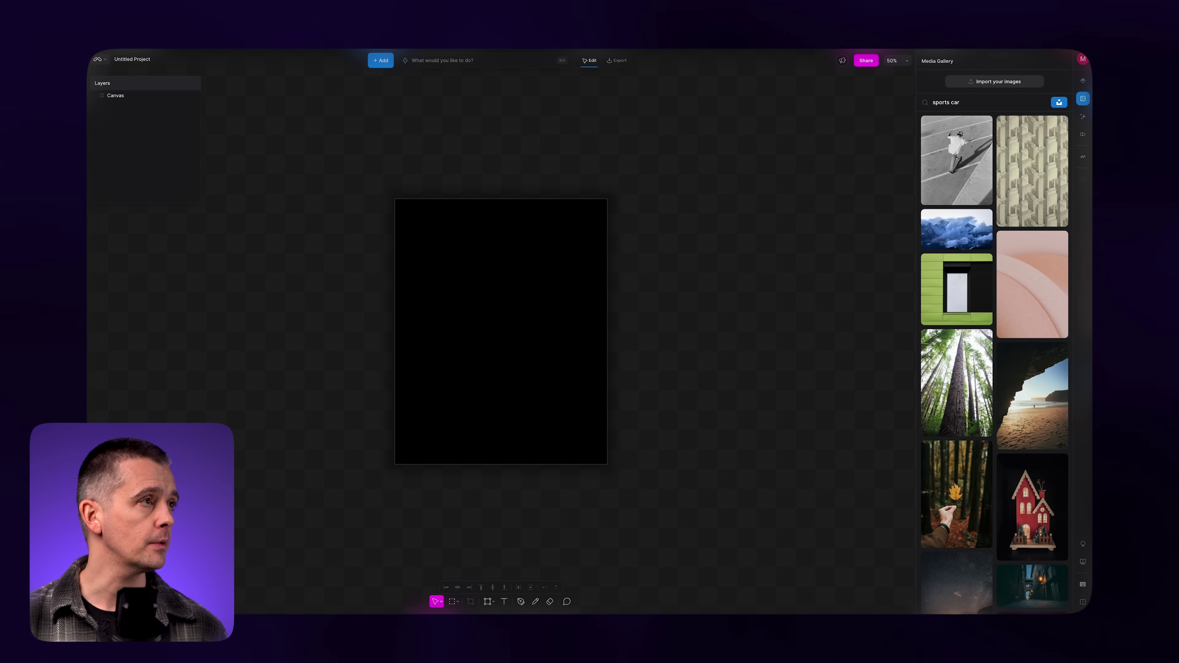
pyautogui.press('Return')
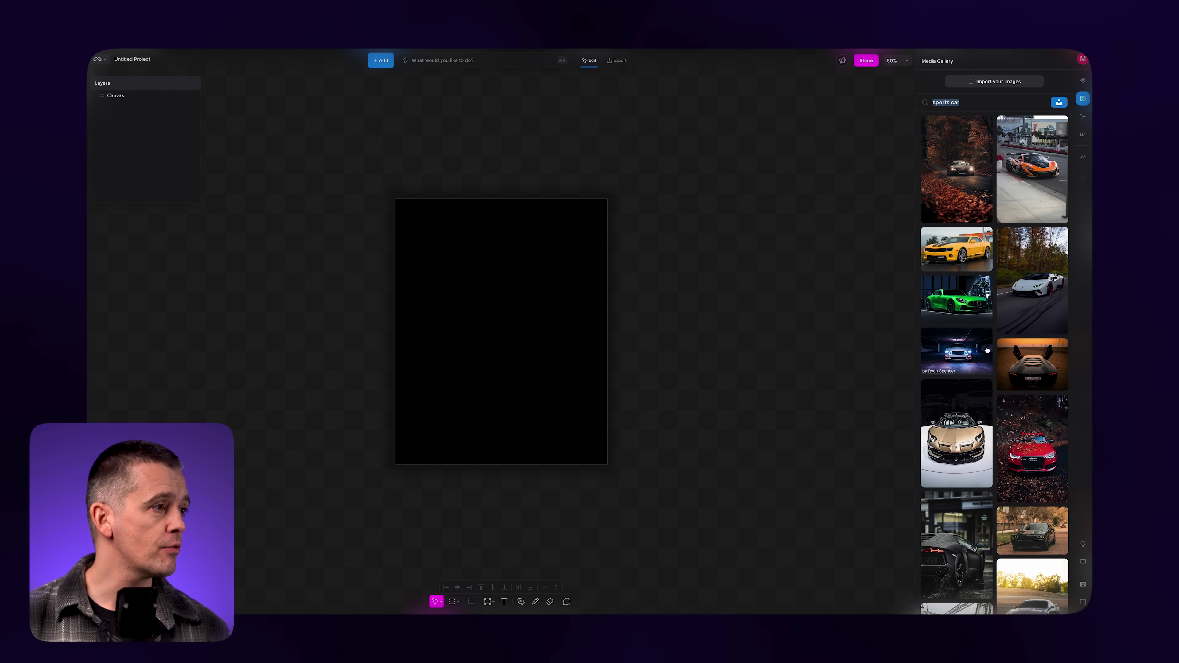
# Step: Pick the blue Mustang photo from the results and add it to the canvas
pyautogui.scroll(-15, 987, 349)
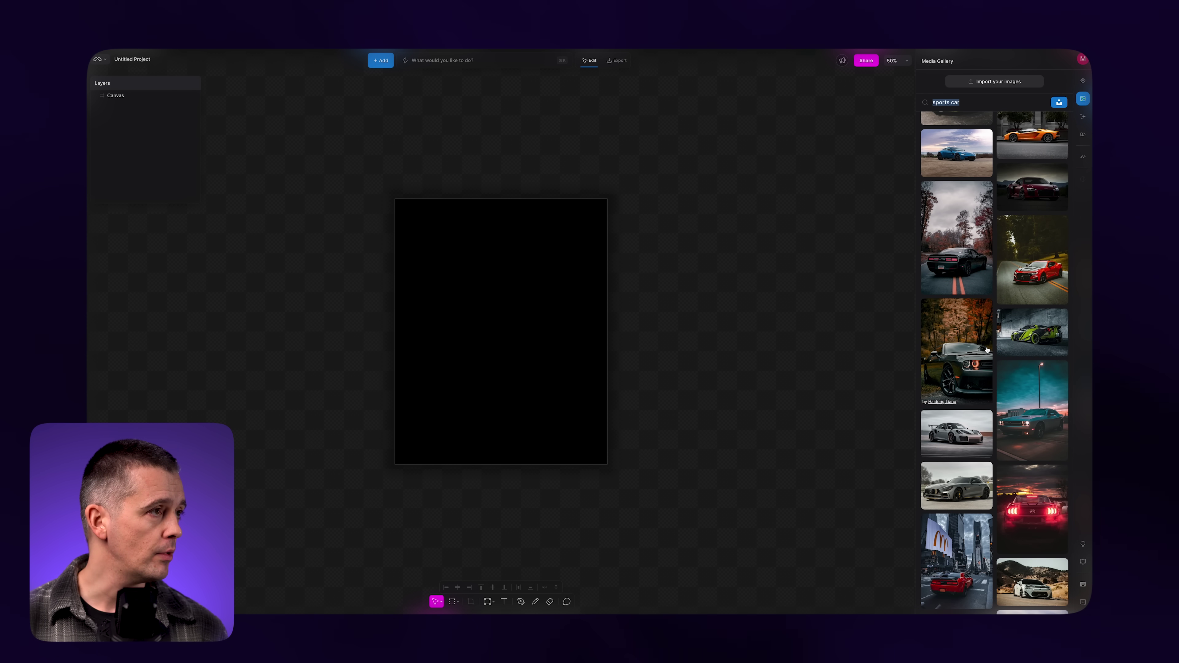
pyautogui.scroll(-5, 986, 349)
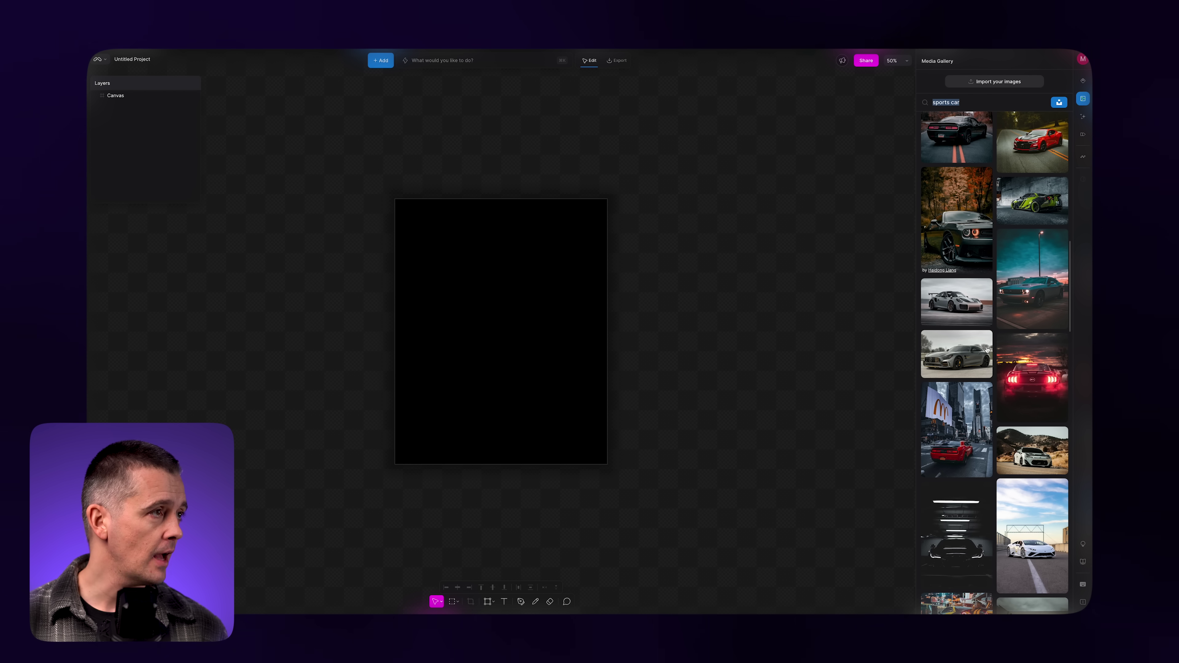
pyautogui.scroll(-5, 986, 349)
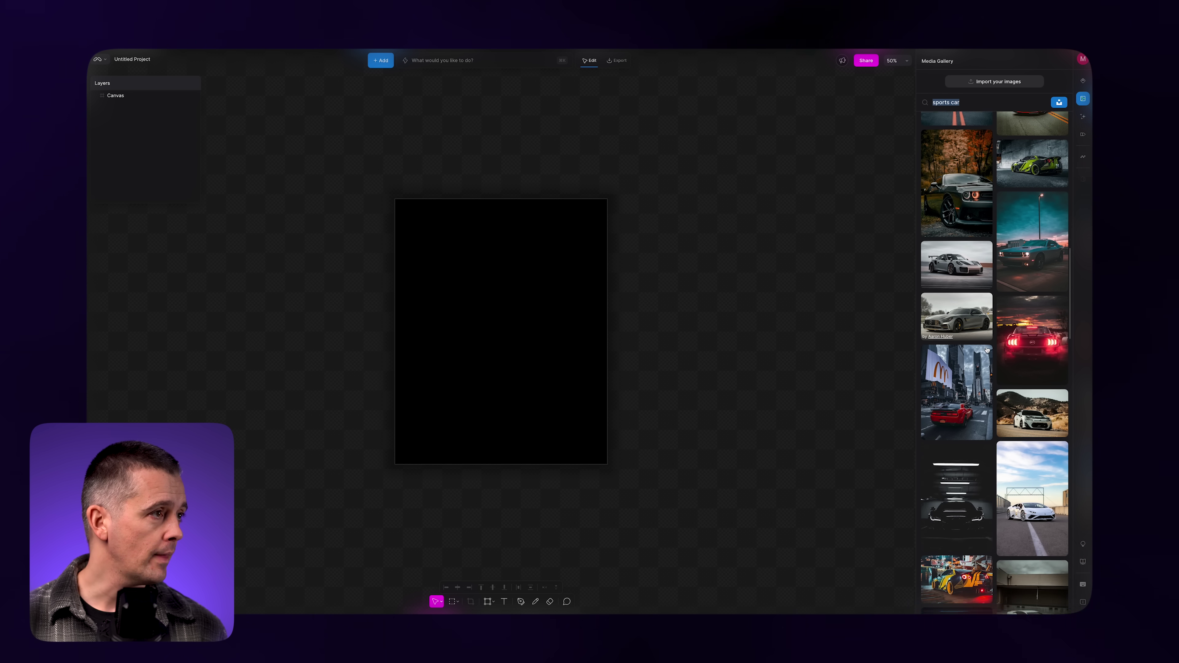
pyautogui.scroll(-5, 987, 349)
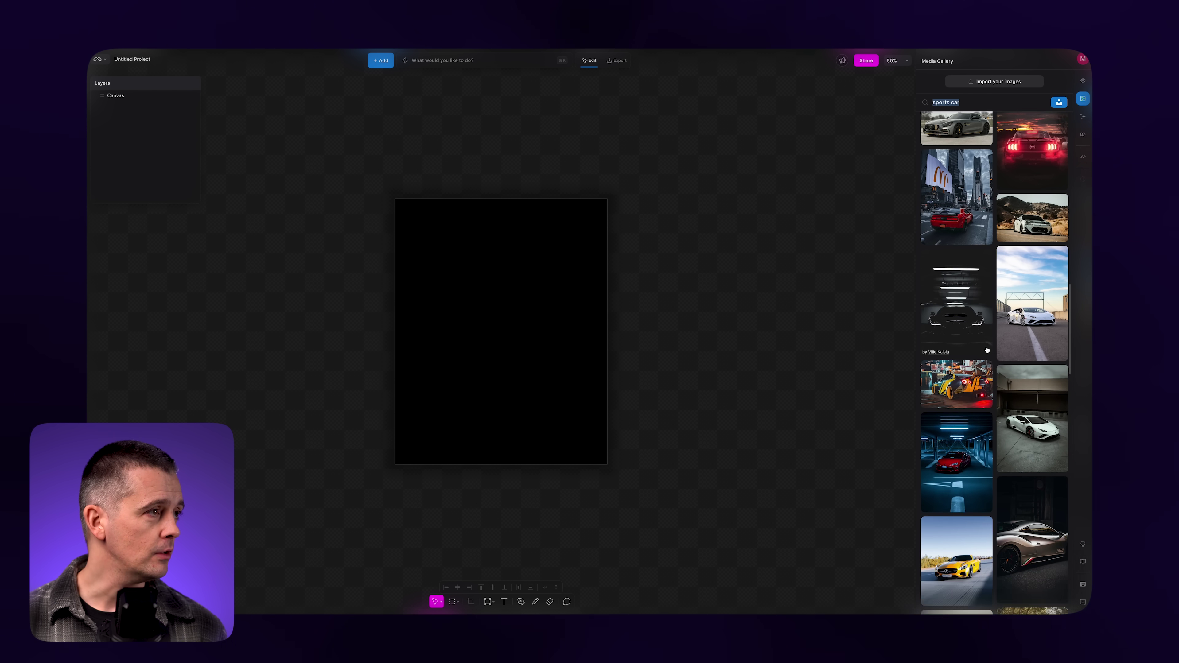
pyautogui.scroll(-7, 987, 350)
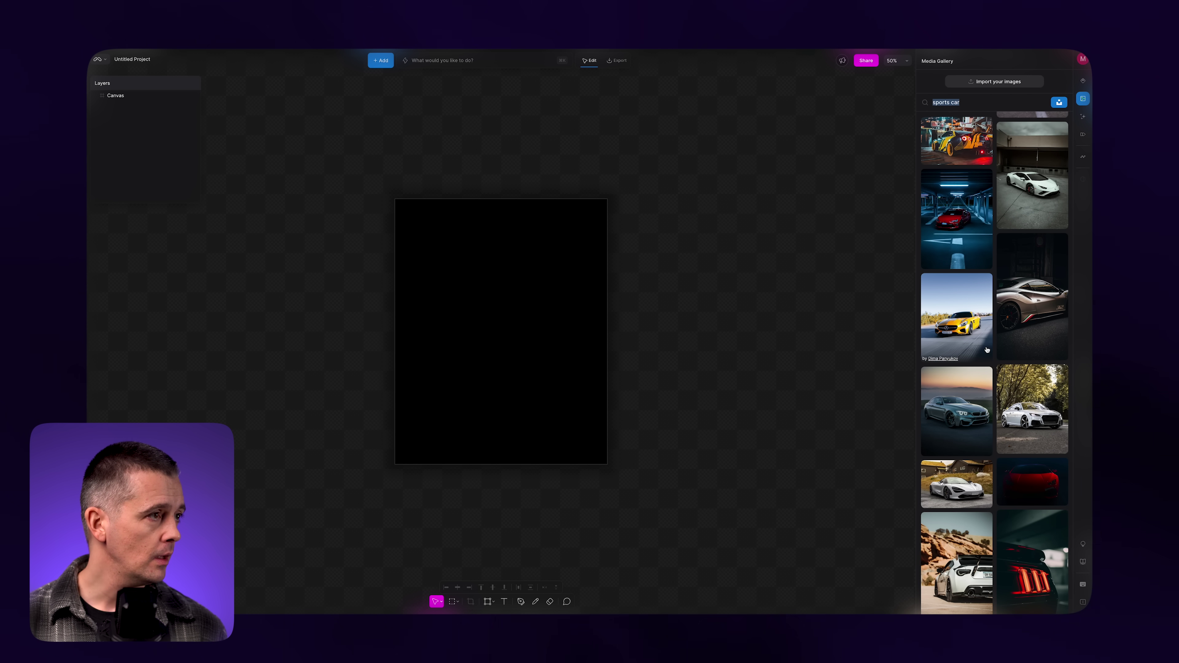
pyautogui.scroll(-4, 987, 349)
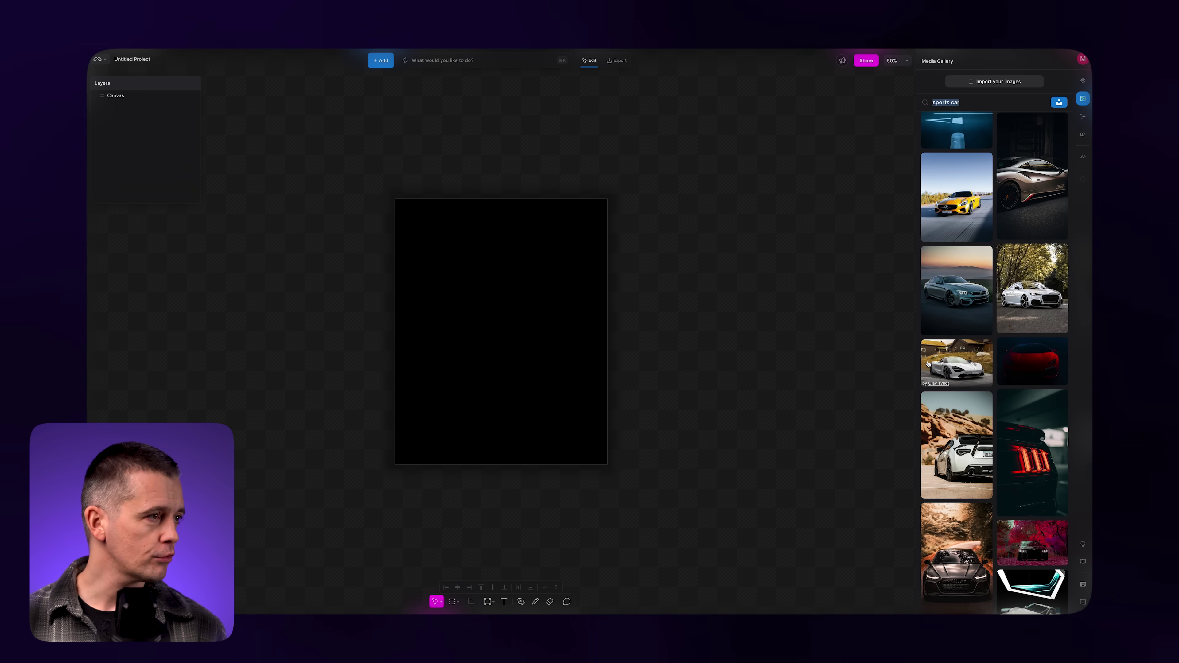
pyautogui.scroll(-10, 928, 363)
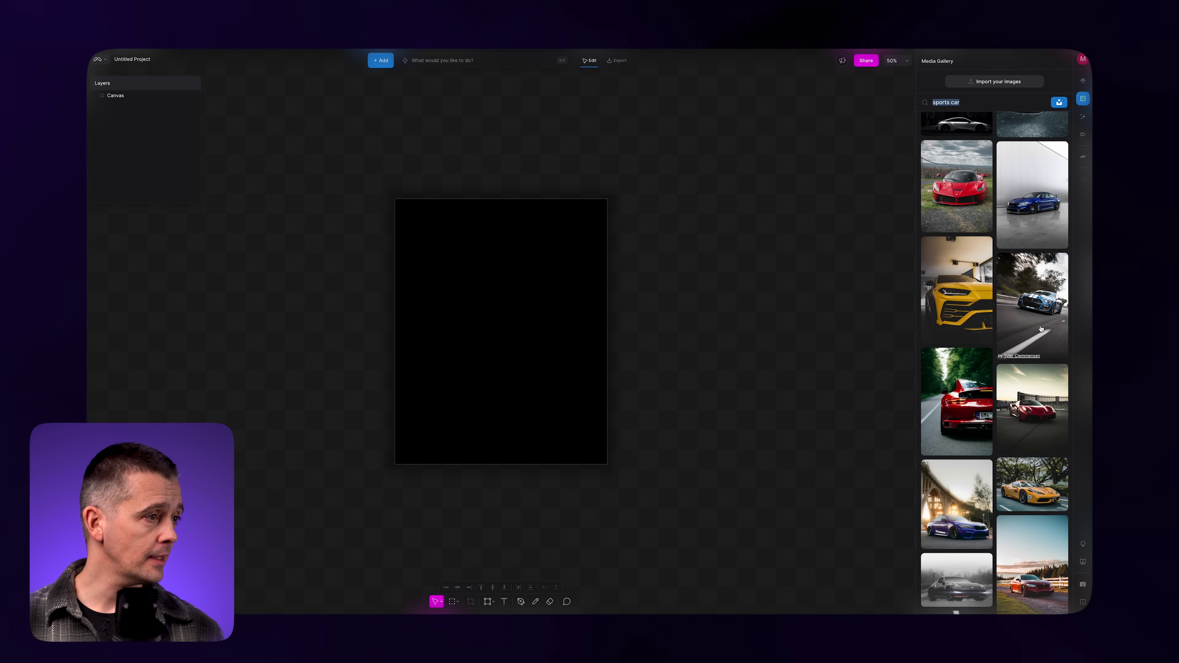
pyautogui.click(1041, 329)
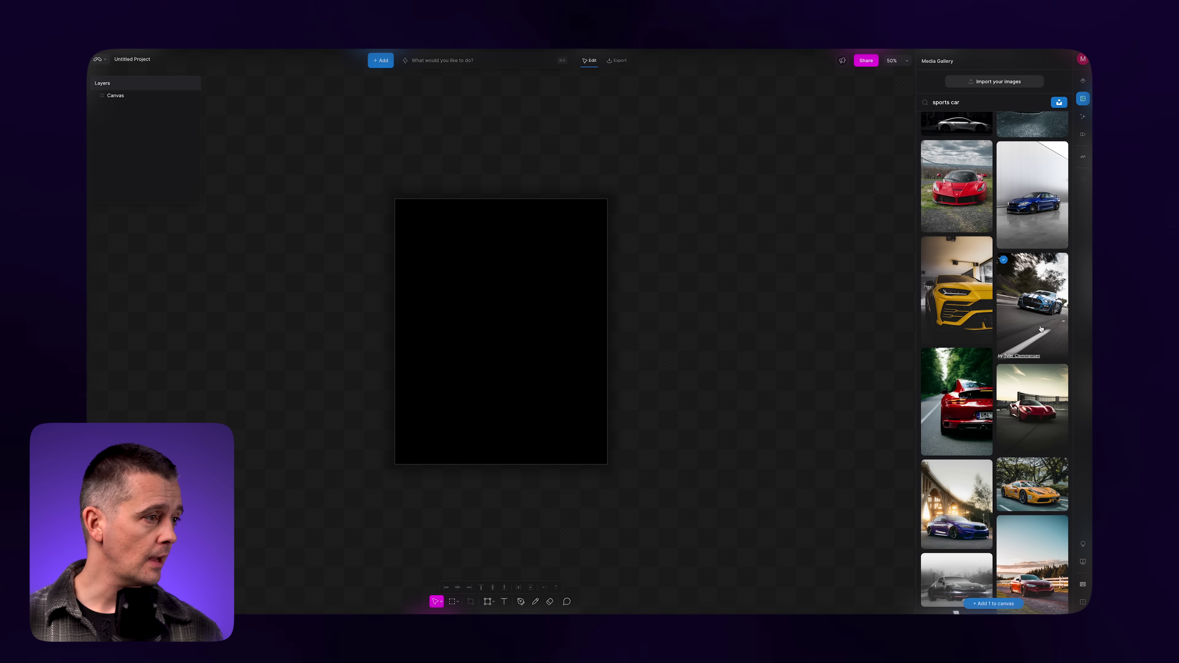
pyautogui.click(988, 604)
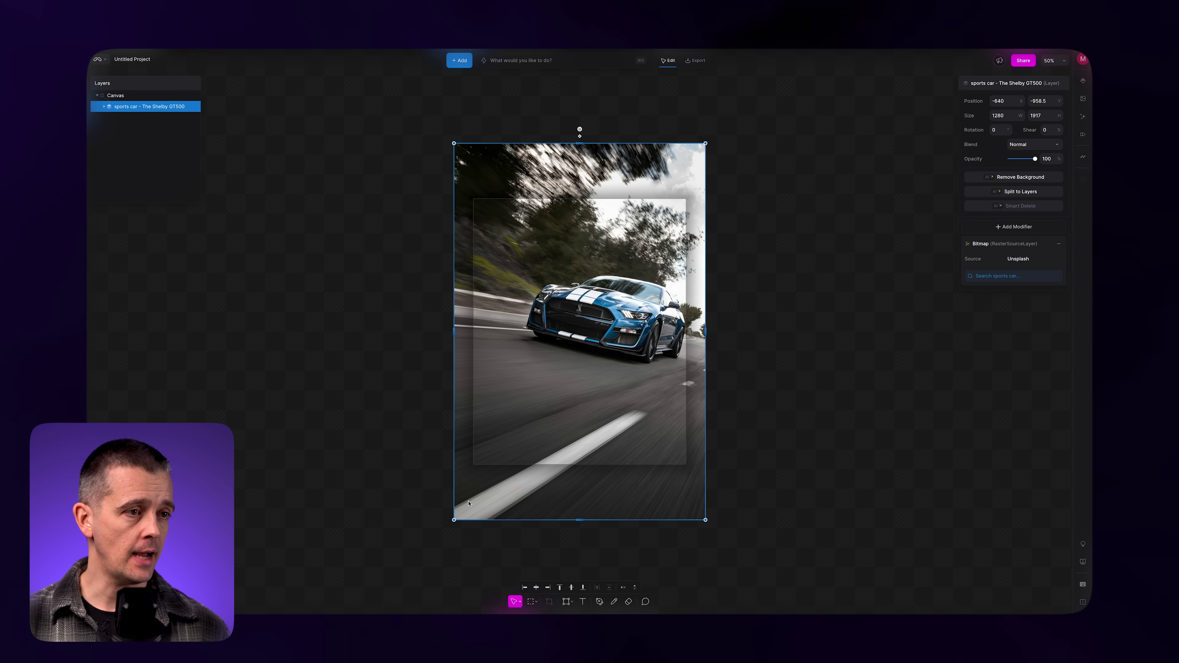
# Step: Scale the Shelby photo to 1115.4 × 1670.5 and position it to cover the black artboard
pyautogui.moveTo(455, 520); pyautogui.dragTo(471, 494)
pyautogui.moveTo(571, 341); pyautogui.dragTo(554, 363)
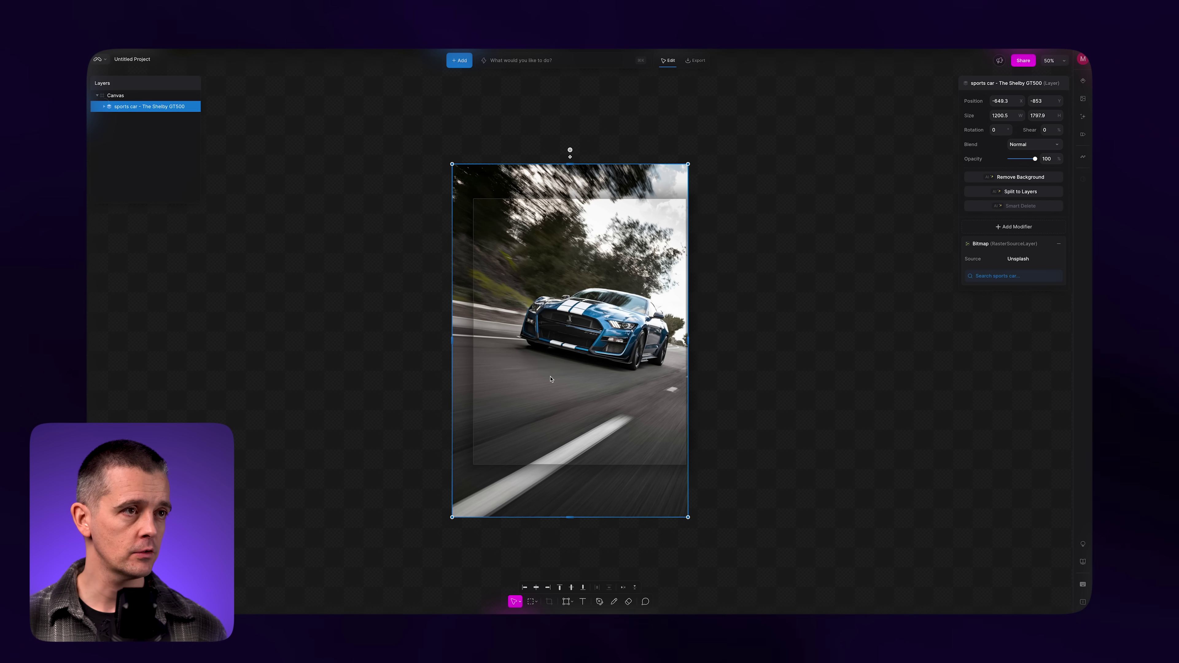
pyautogui.moveTo(454, 519); pyautogui.dragTo(477, 496)
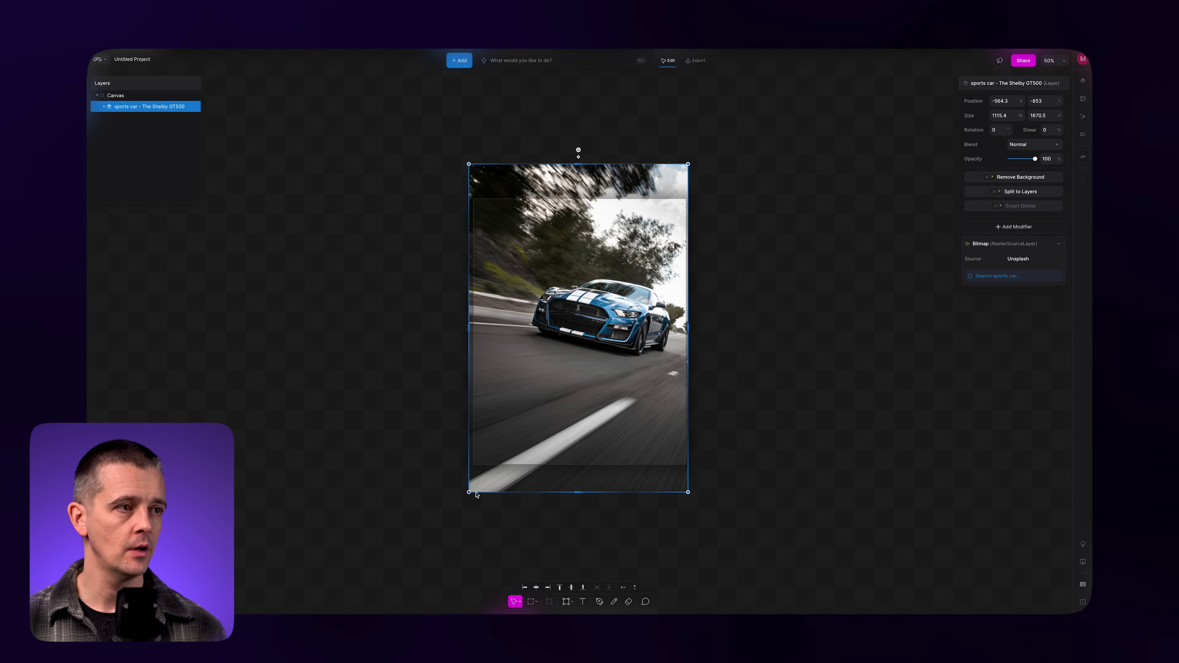
pyautogui.moveTo(476, 494); pyautogui.dragTo(472, 475)
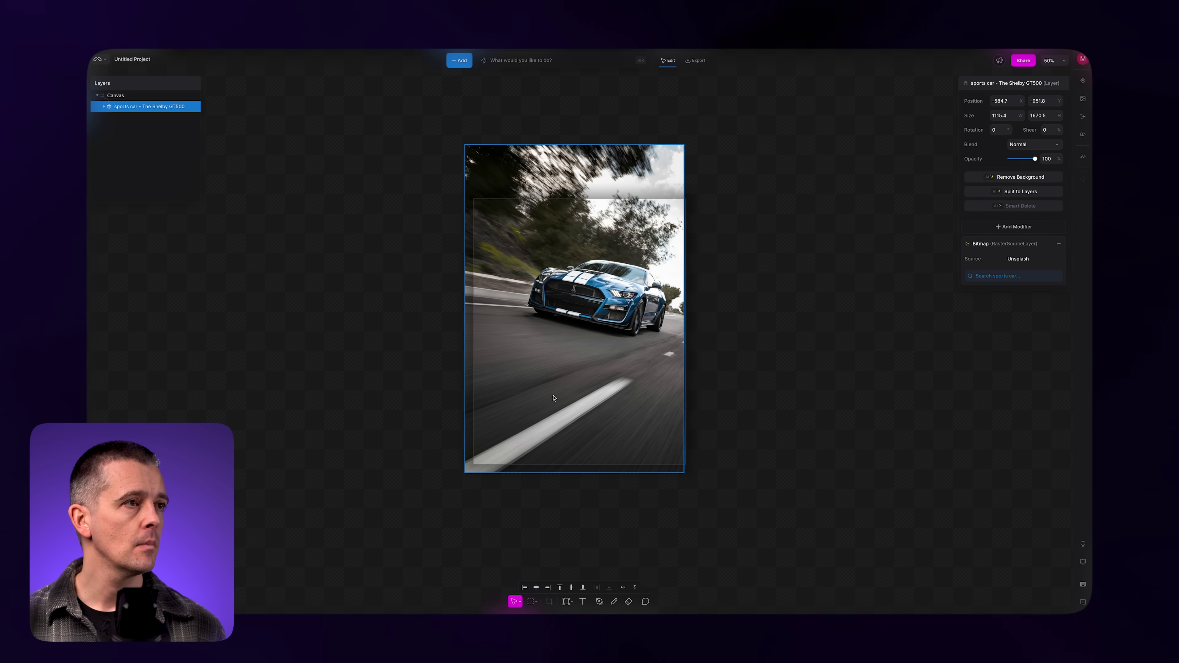
pyautogui.moveTo(553, 397); pyautogui.dragTo(555, 398)
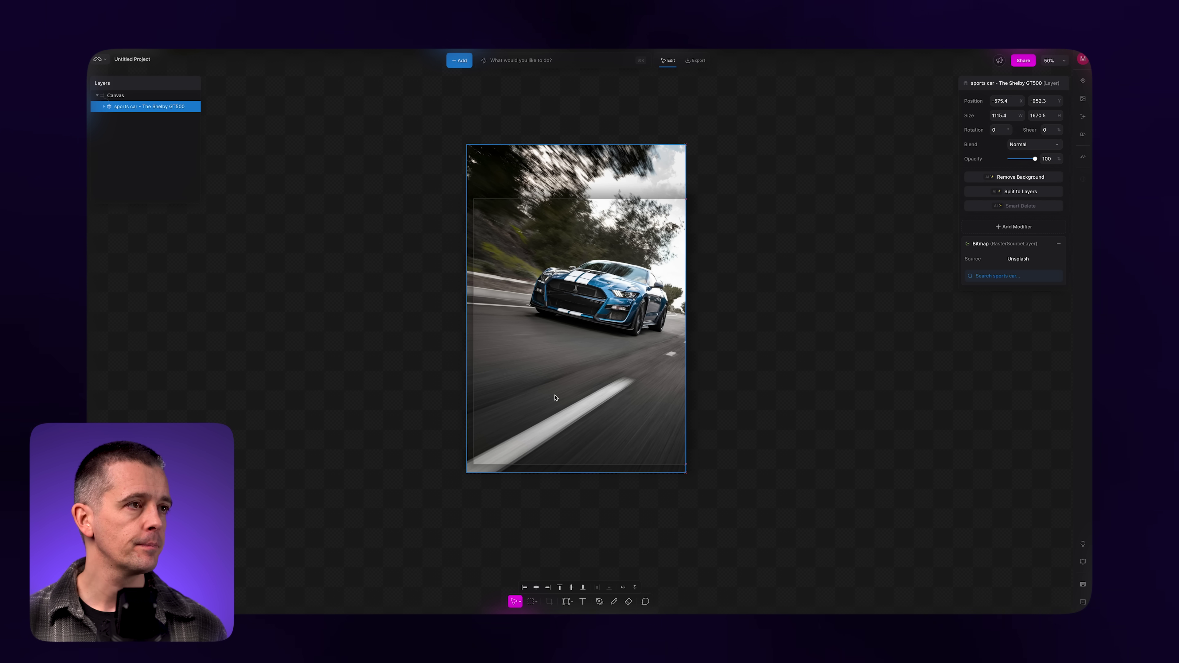
pyautogui.click(323, 417)
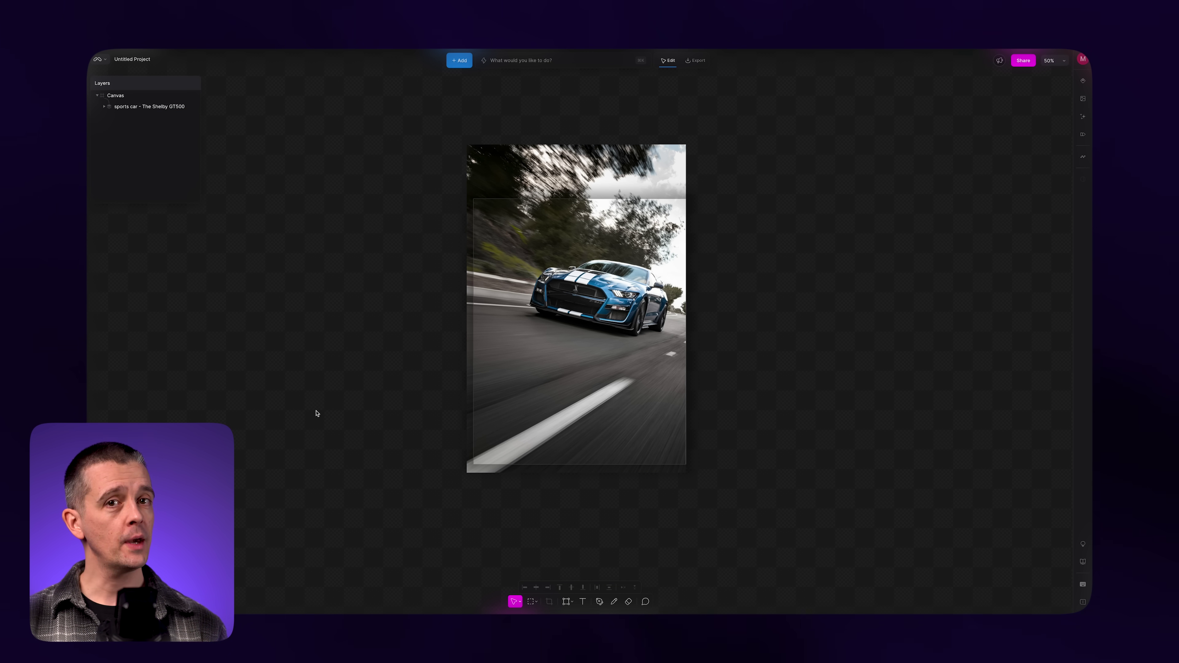
# Step: On the car layer, preview Fast Pixel Sort, Lens Distortion, Pattern Refraction, Repeater, 2D Shadow, Shrinkwrap and Solid Color
pyautogui.click(576, 316)
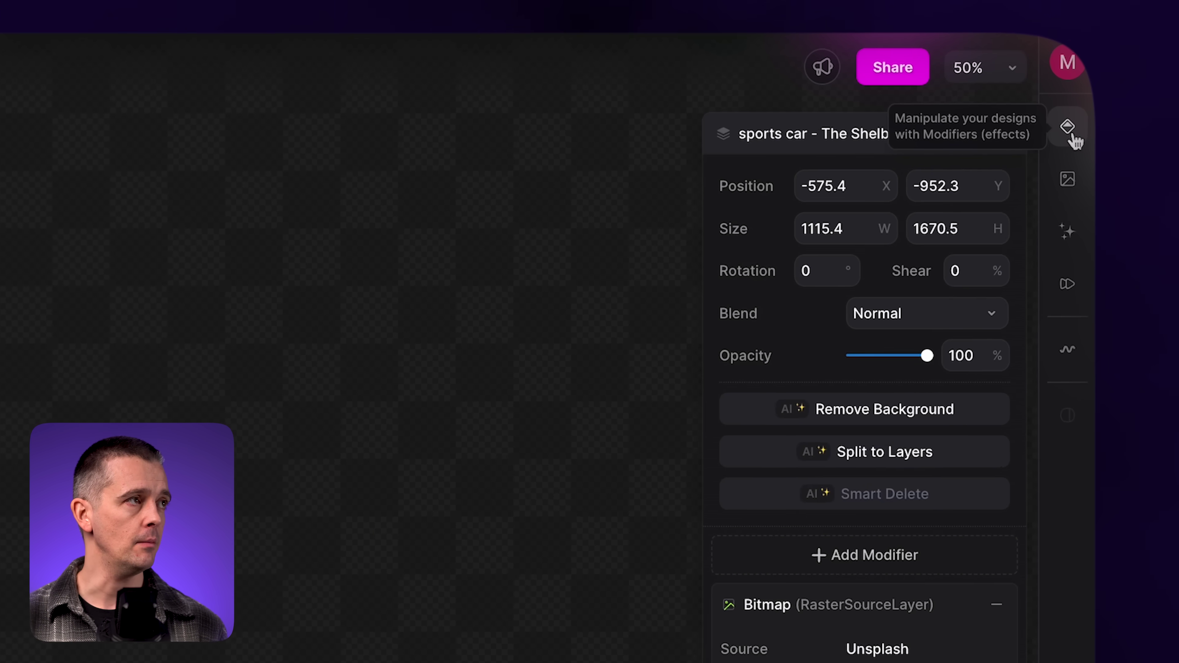
pyautogui.click(1073, 139)
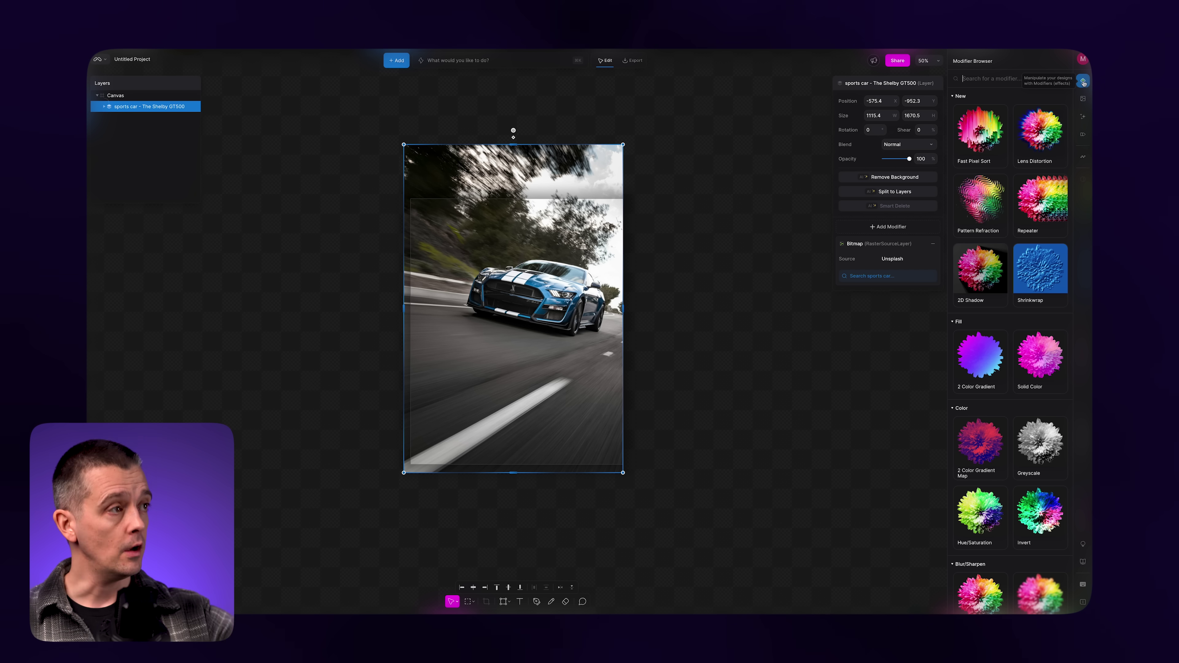
pyautogui.click(983, 137)
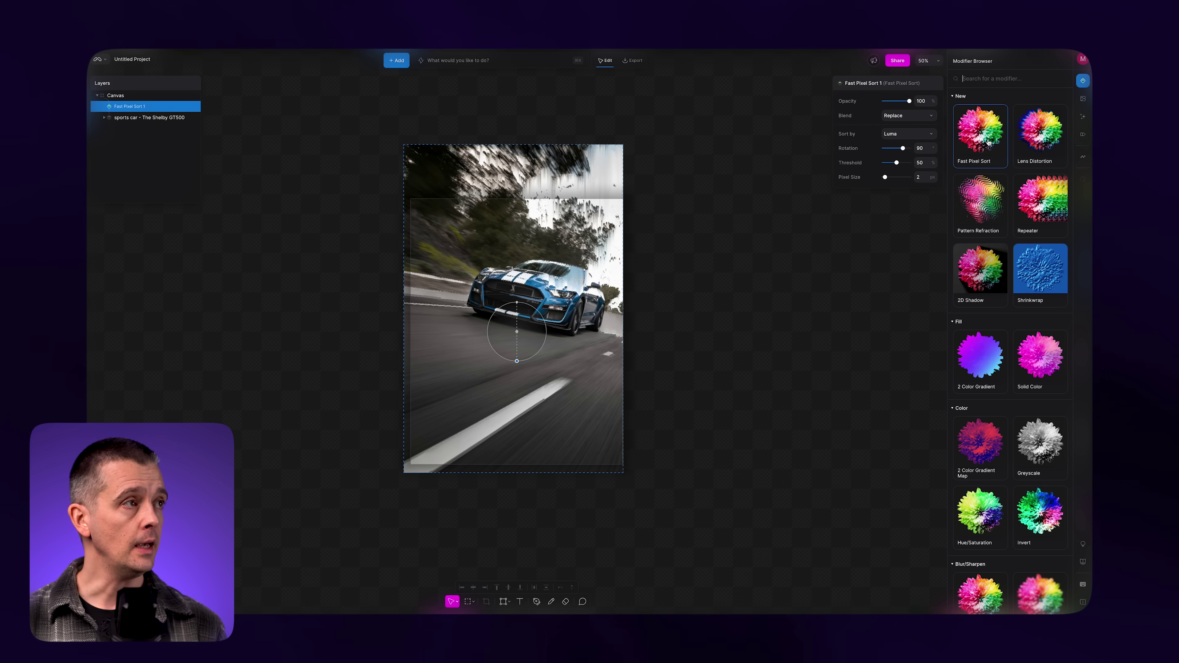
pyautogui.click(1047, 148)
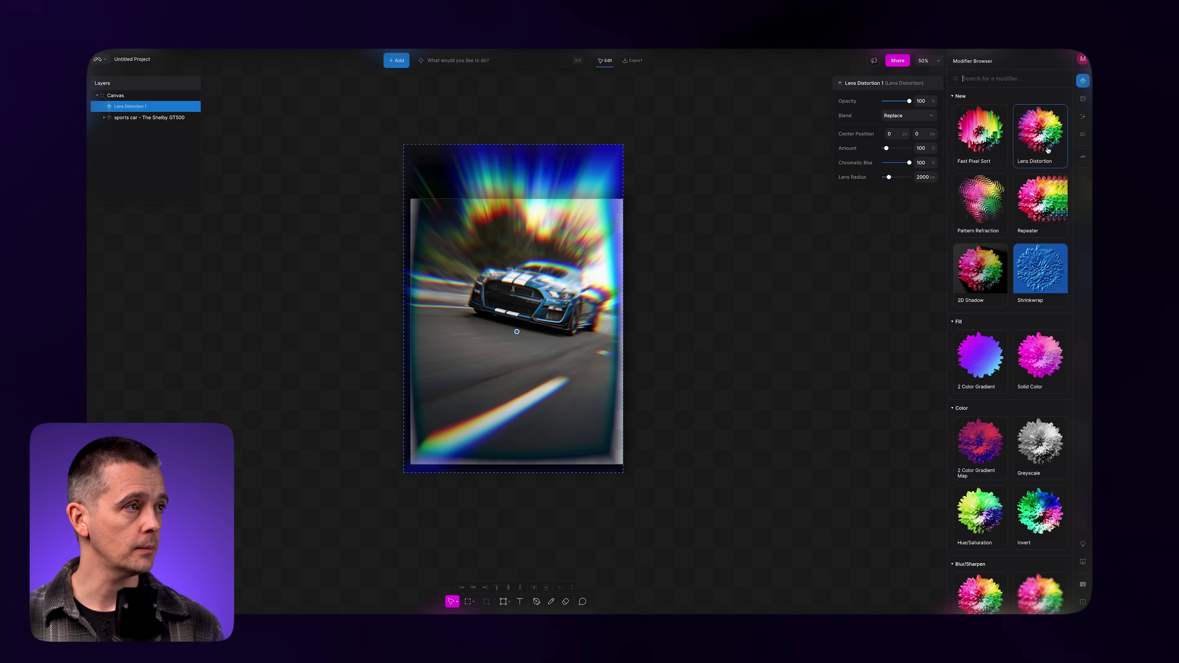
pyautogui.click(997, 218)
pyautogui.click(1040, 200)
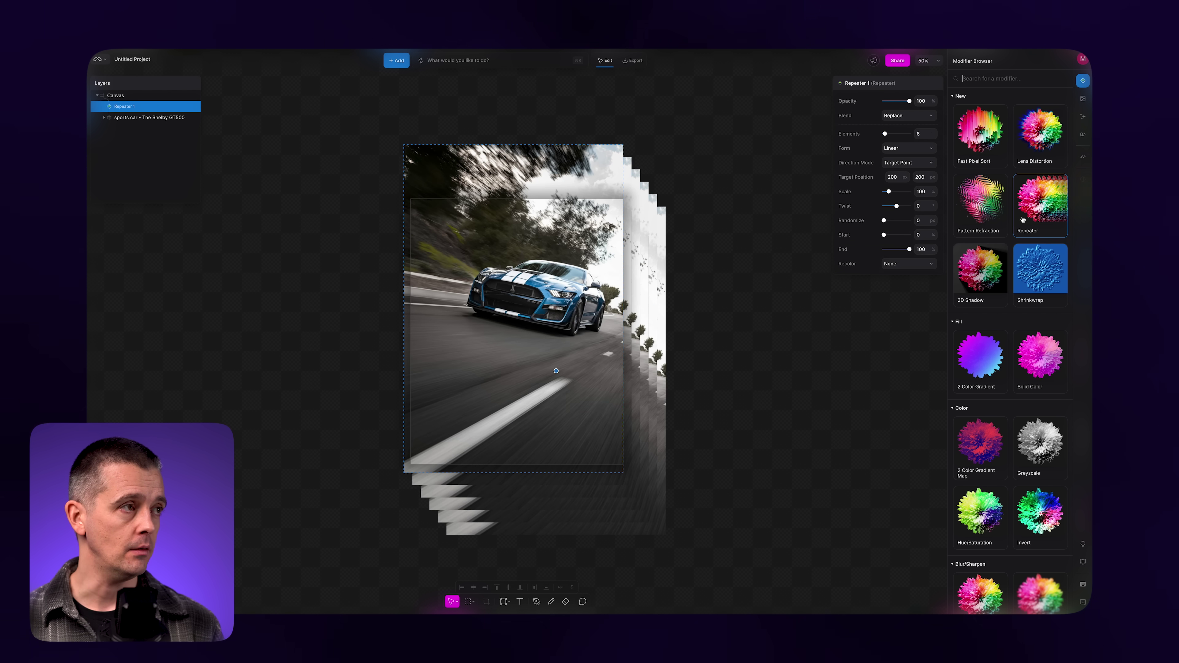
pyautogui.click(980, 270)
pyautogui.click(1020, 275)
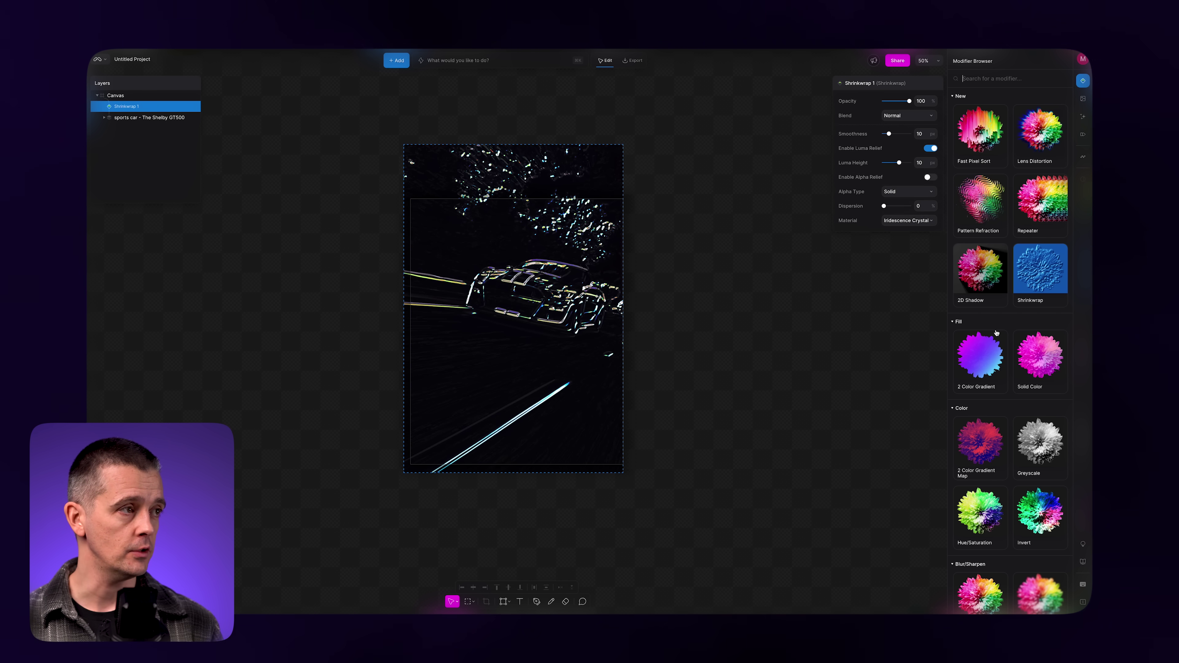
pyautogui.click(1029, 370)
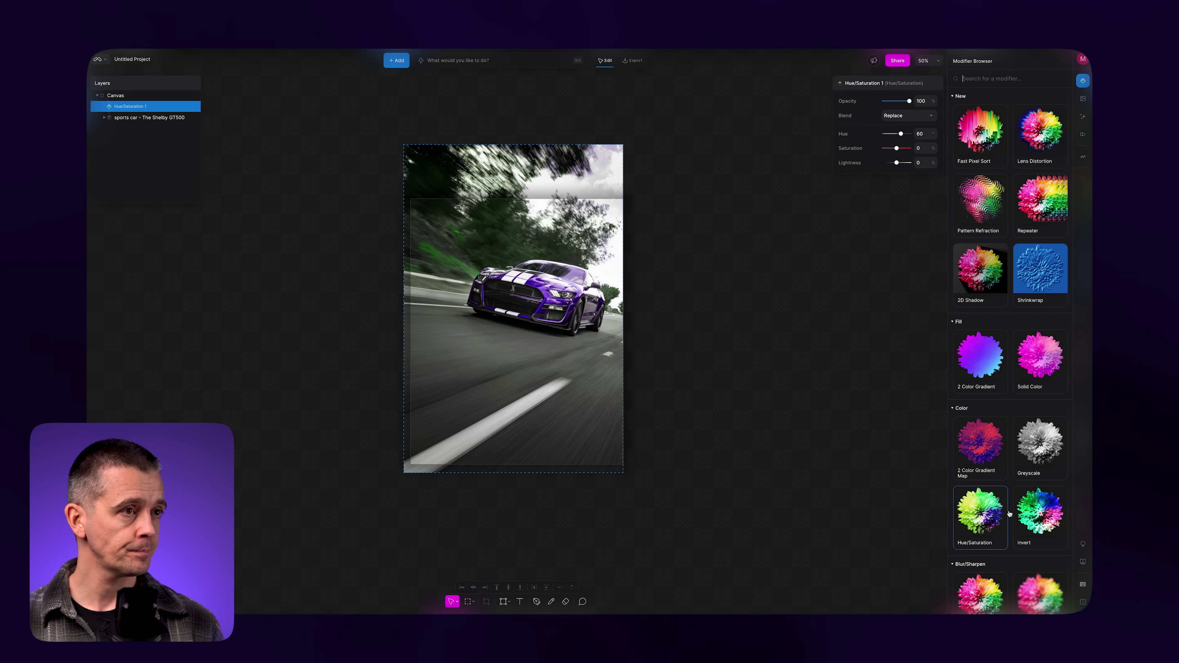
# Step: Preview Fast Blur, Linear Grain Blur, Brightness/Contrast, Mosaic, Add noise, Repeater and 2D Shadow modifiers
pyautogui.scroll(-4, 1025, 523)
pyautogui.scroll(-7, 1026, 523)
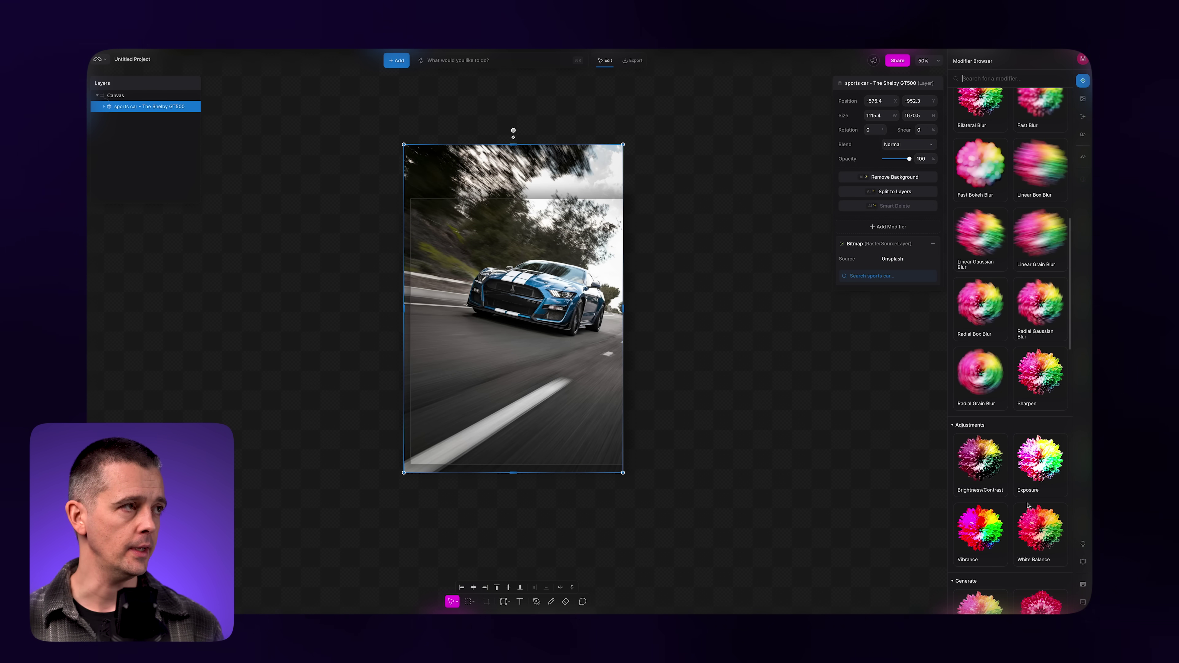
pyautogui.click(1043, 122)
pyautogui.click(1035, 241)
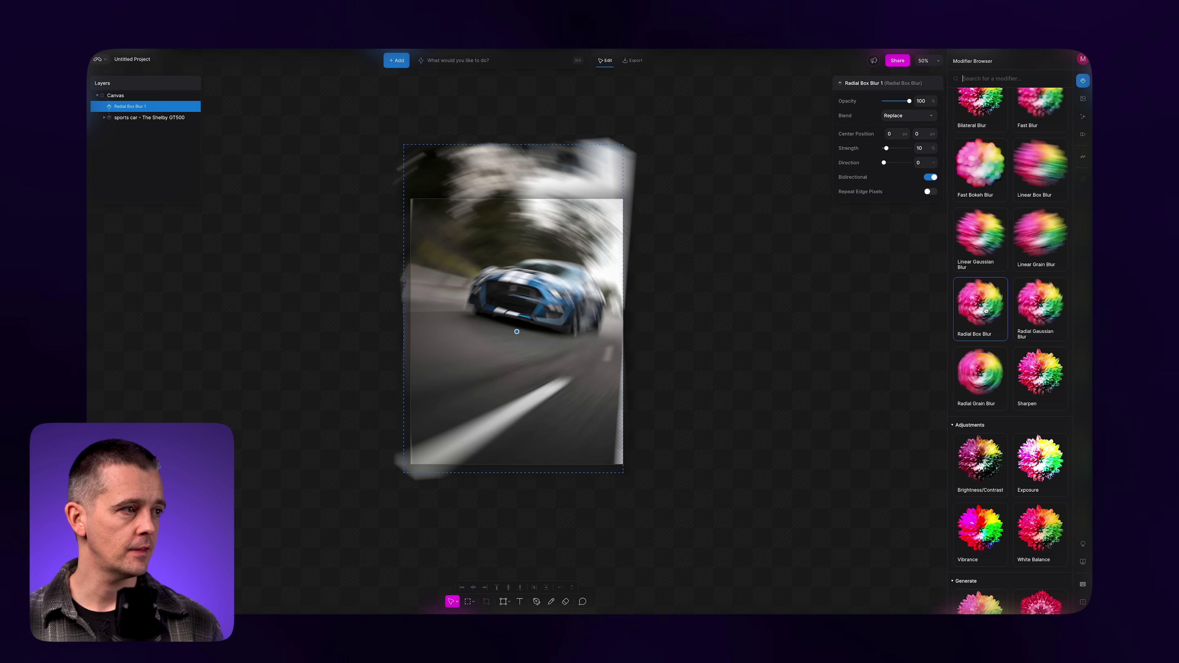
pyautogui.click(991, 478)
pyautogui.scroll(-8, 992, 465)
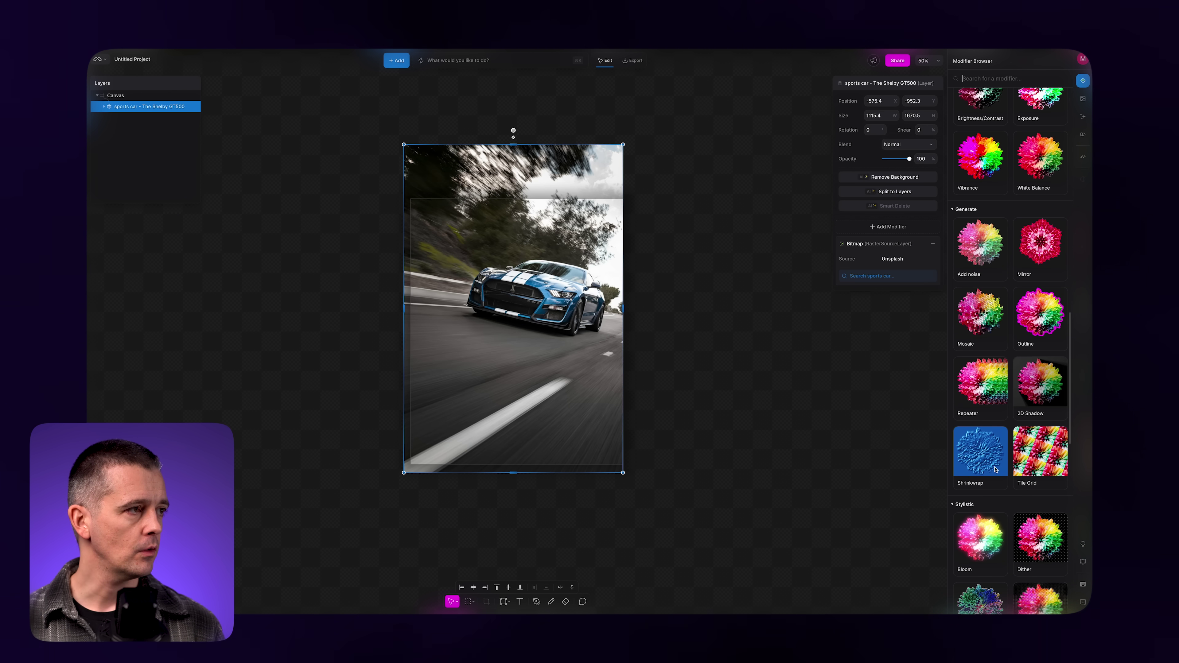
pyautogui.click(990, 319)
pyautogui.click(993, 274)
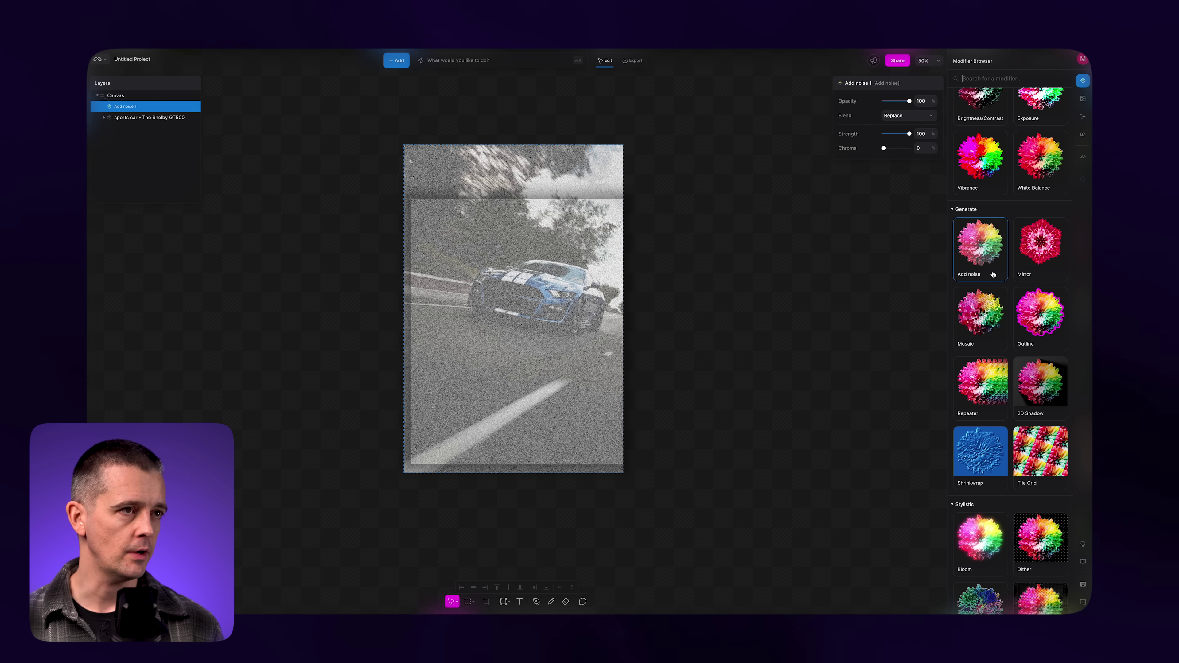
pyautogui.click(989, 394)
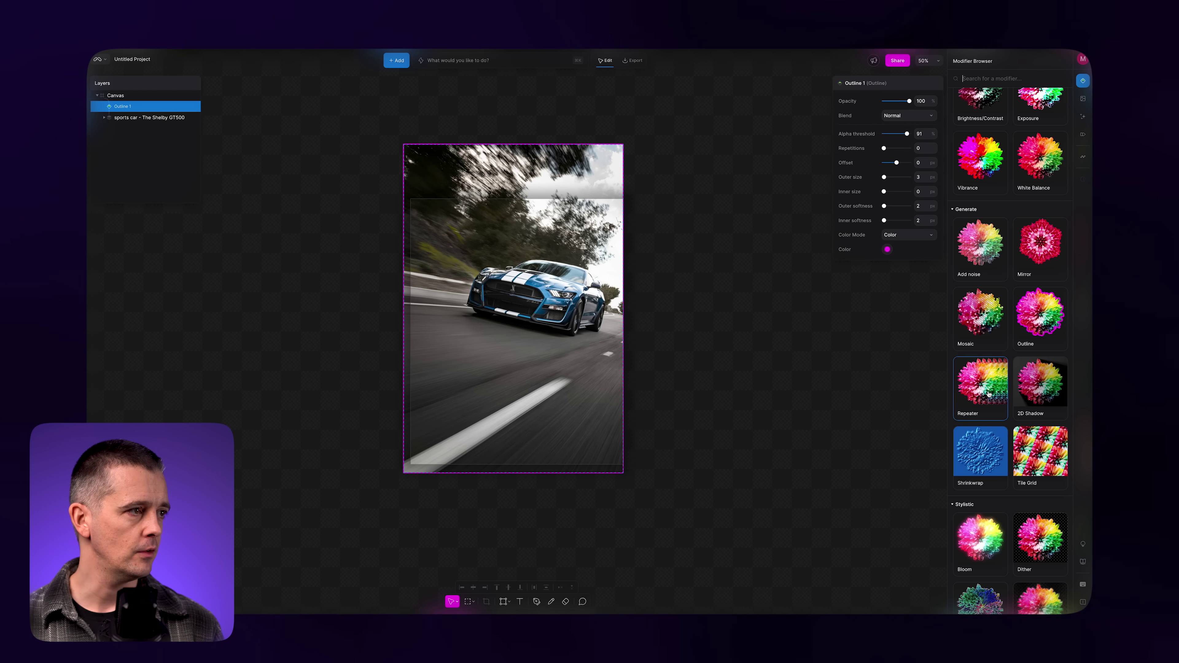
pyautogui.click(1040, 382)
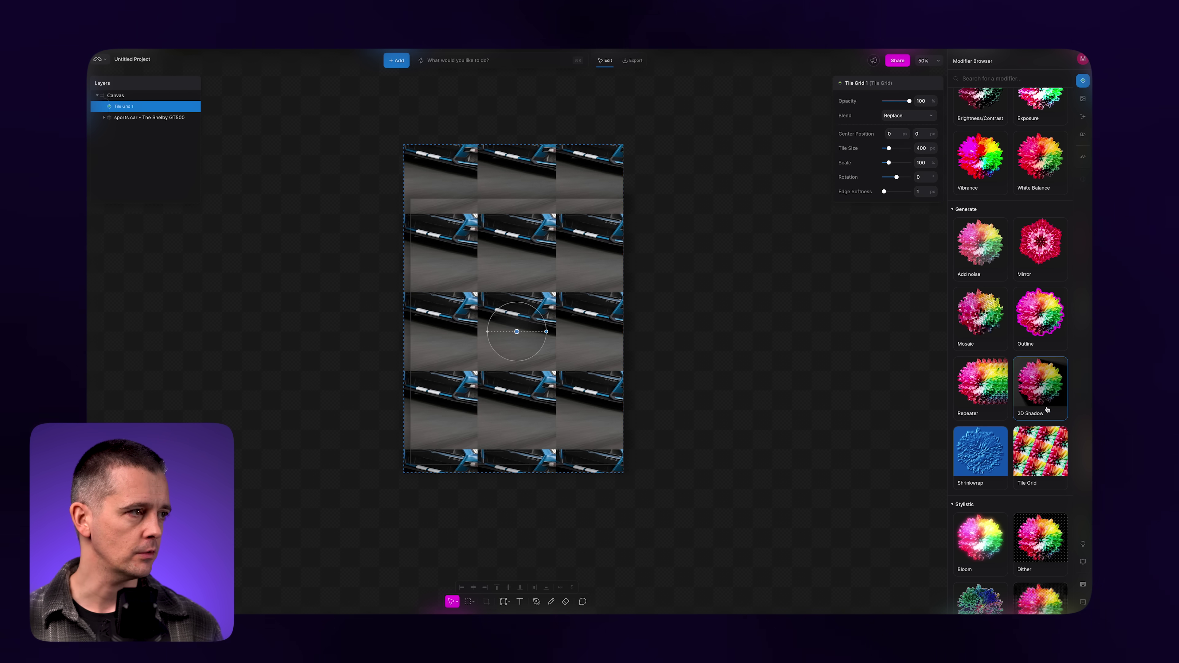
# Step: Try Radial Box Blur and Lens Distortion, then delete the trial modifier
pyautogui.click(1040, 242)
pyautogui.scroll(8, 1013, 326)
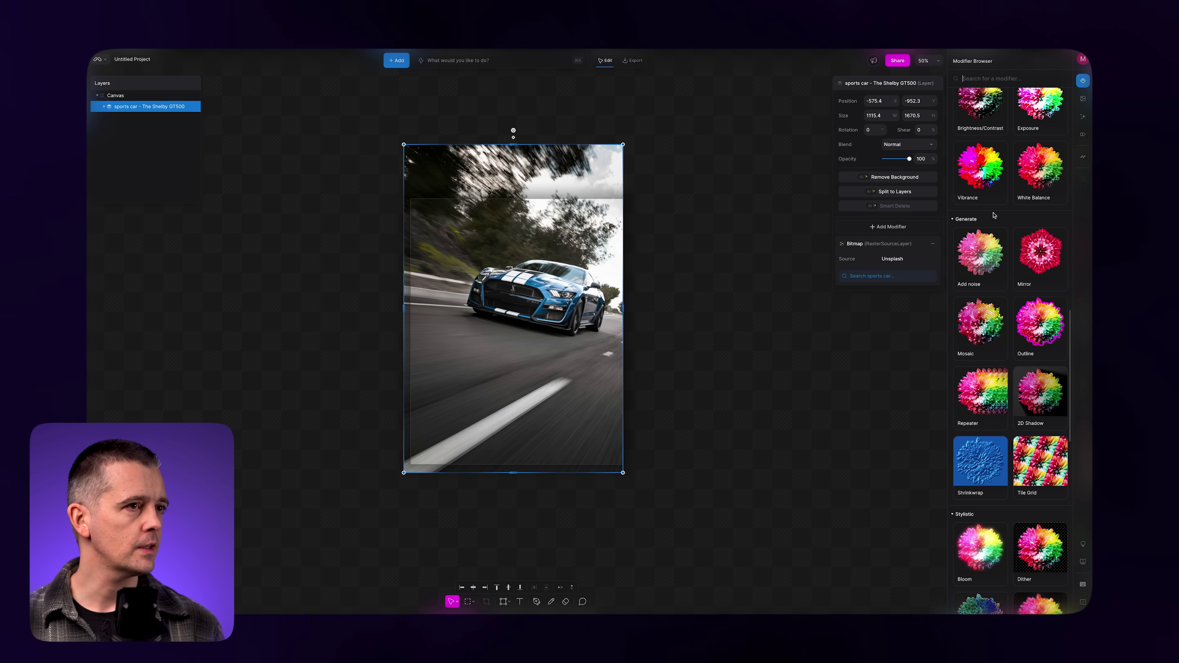
pyautogui.click(980, 321)
pyautogui.scroll(8, 993, 215)
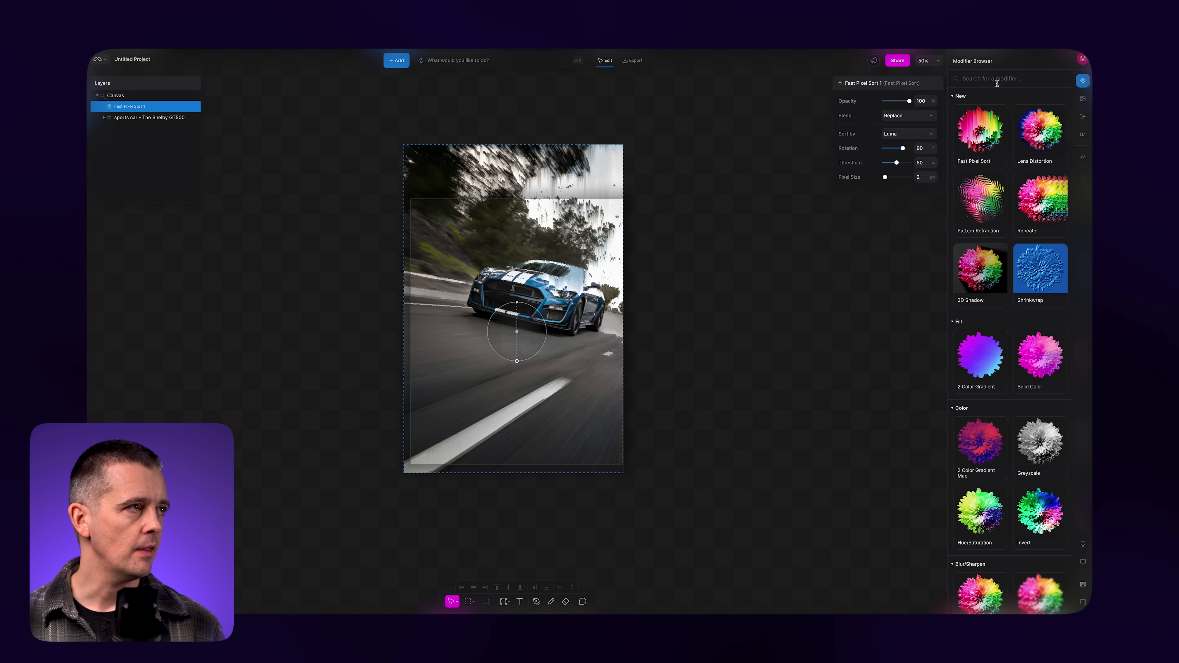
pyautogui.click(1050, 110)
pyautogui.press('Delete')
# Step: Split the car photo into Foreground and Background layers with AI Split to Layers
pyautogui.click(734, 181)
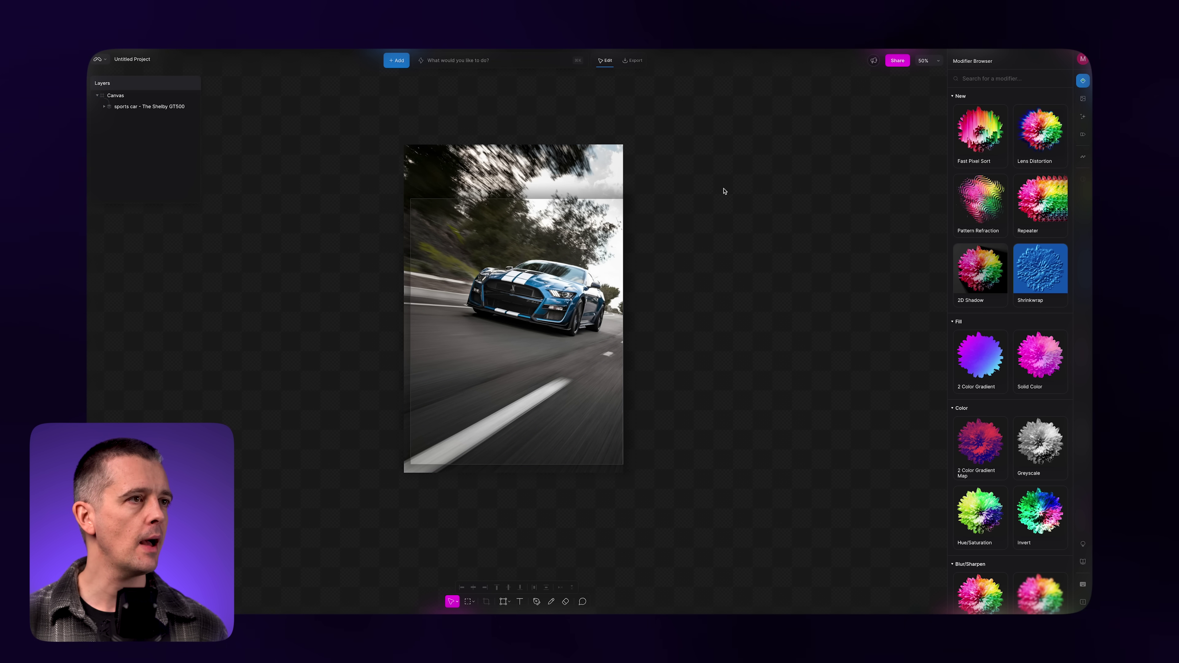
pyautogui.click(542, 221)
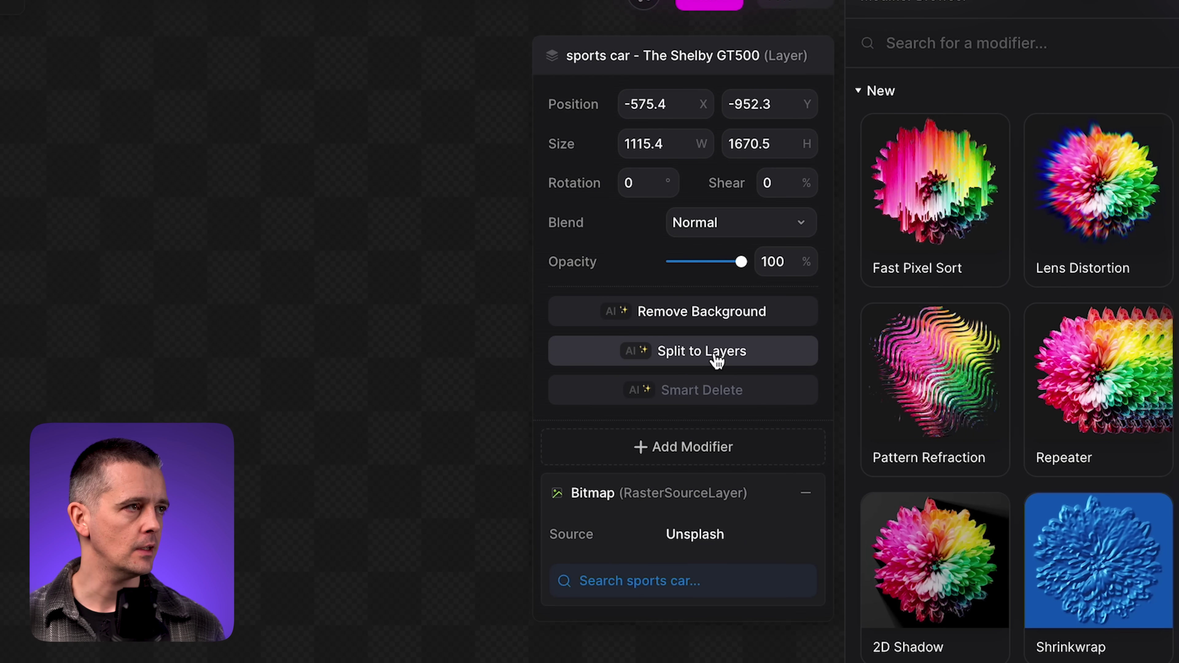
pyautogui.click(744, 351)
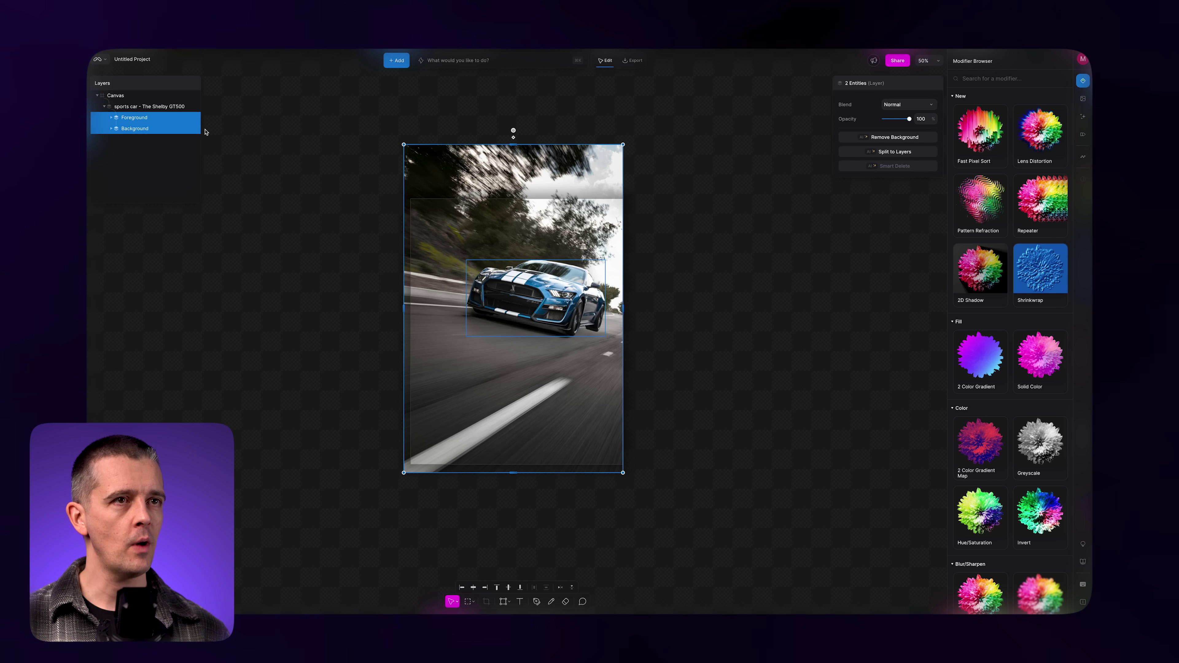
# Step: Hide the Background layer and zoom in on the isolated car
pyautogui.click(194, 129)
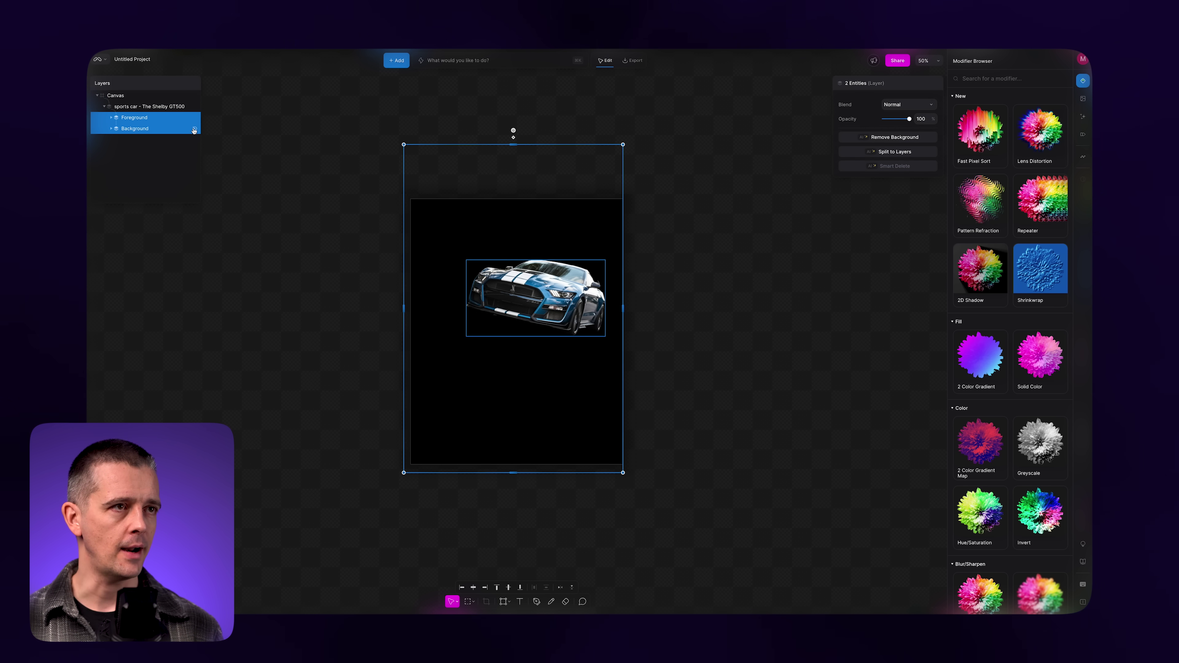
pyautogui.click(722, 245)
pyautogui.press('super+equal')
pyautogui.press('super+equal')
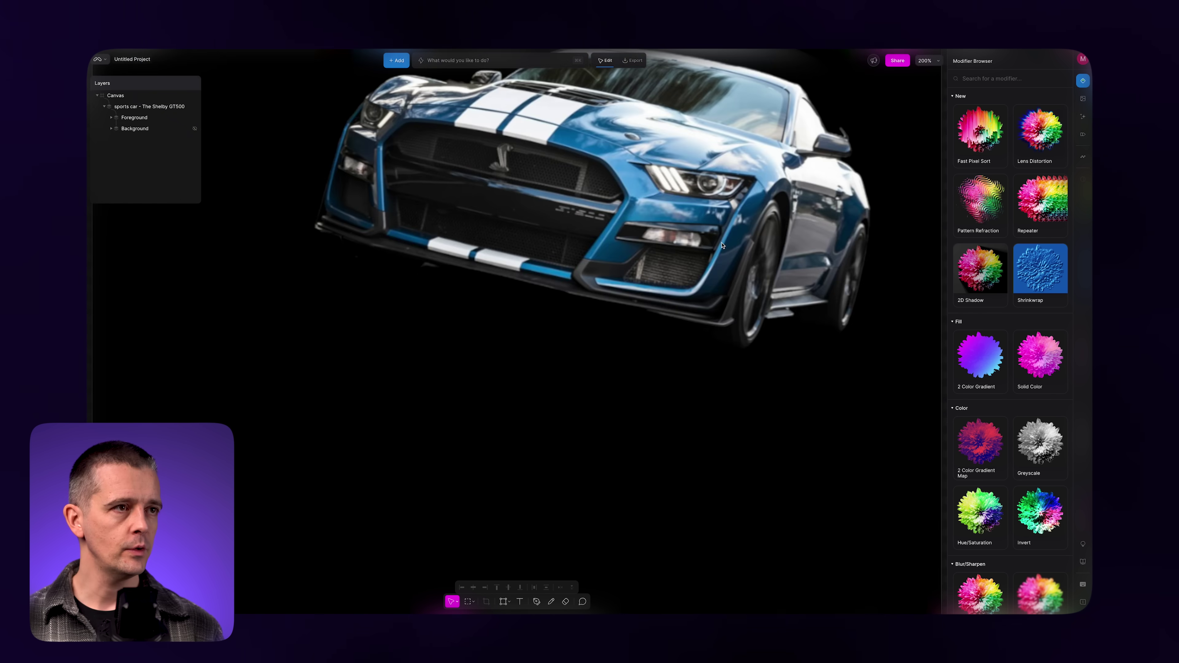
pyautogui.press('super+equal')
pyautogui.press('super+minus')
pyautogui.scroll(5, 636, 394)
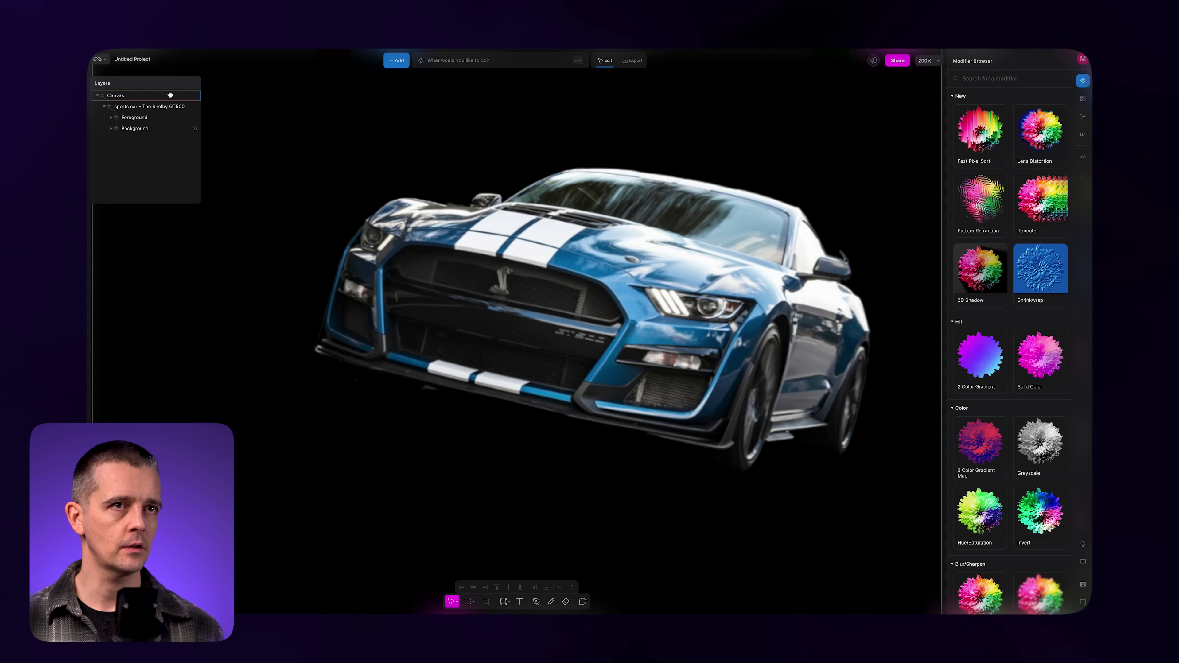
# Step: Make the Background layer visible again and zoom out to fit the whole image
pyautogui.click(194, 129)
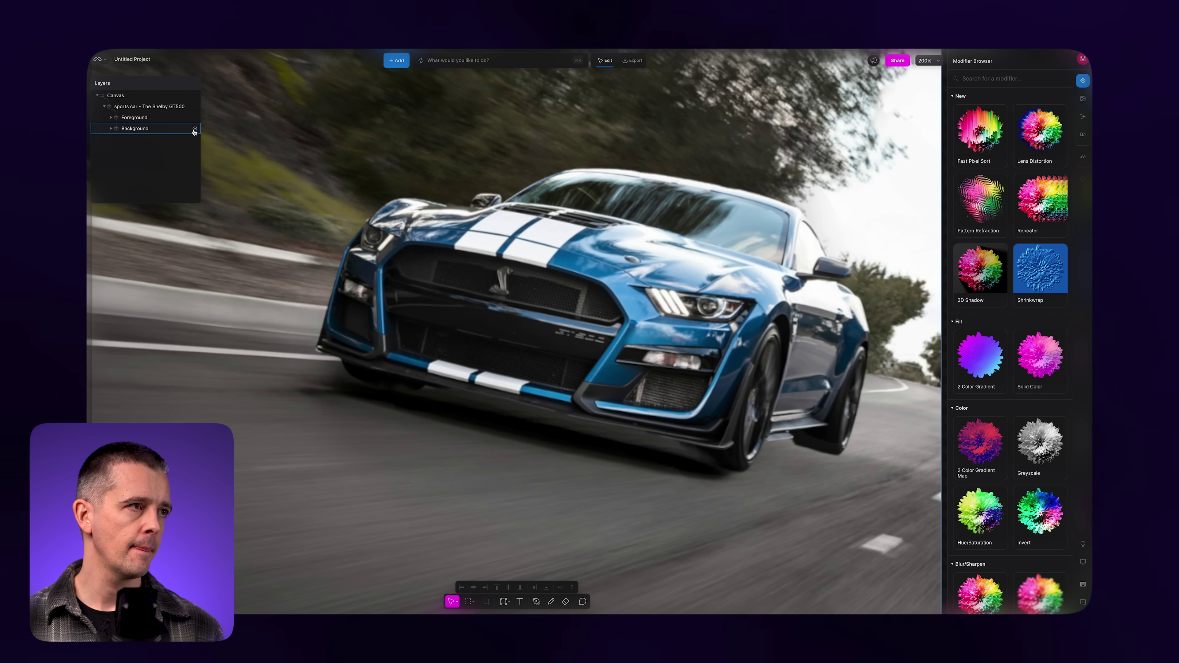
pyautogui.click(195, 129)
pyautogui.click(353, 209)
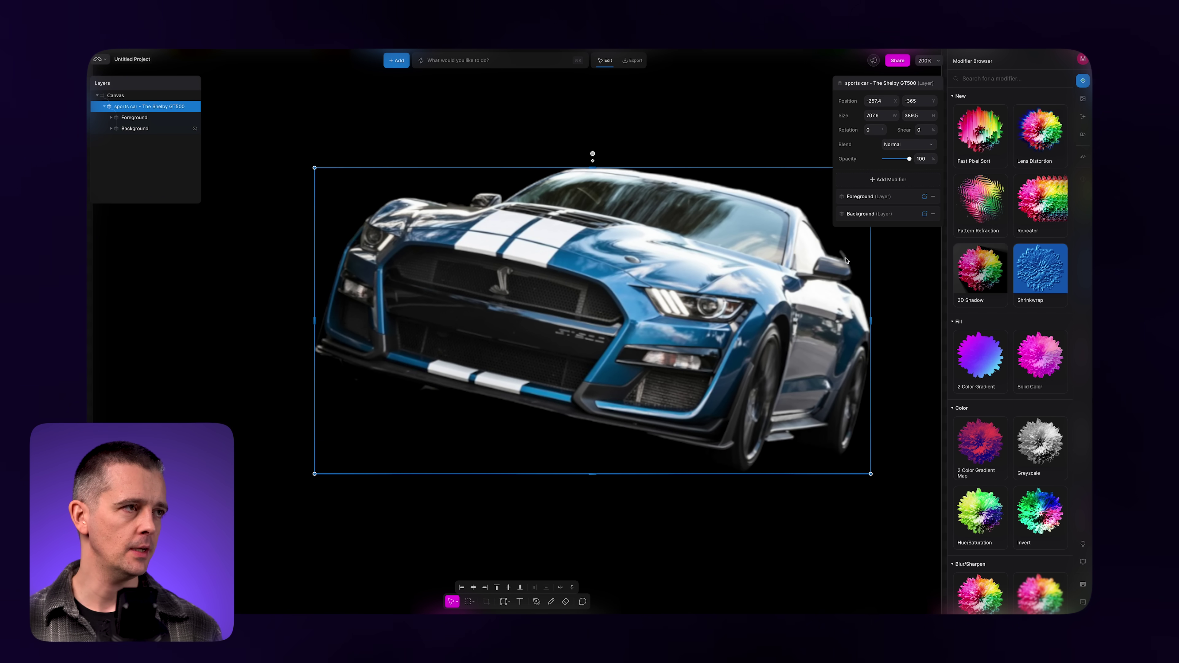
pyautogui.click(195, 128)
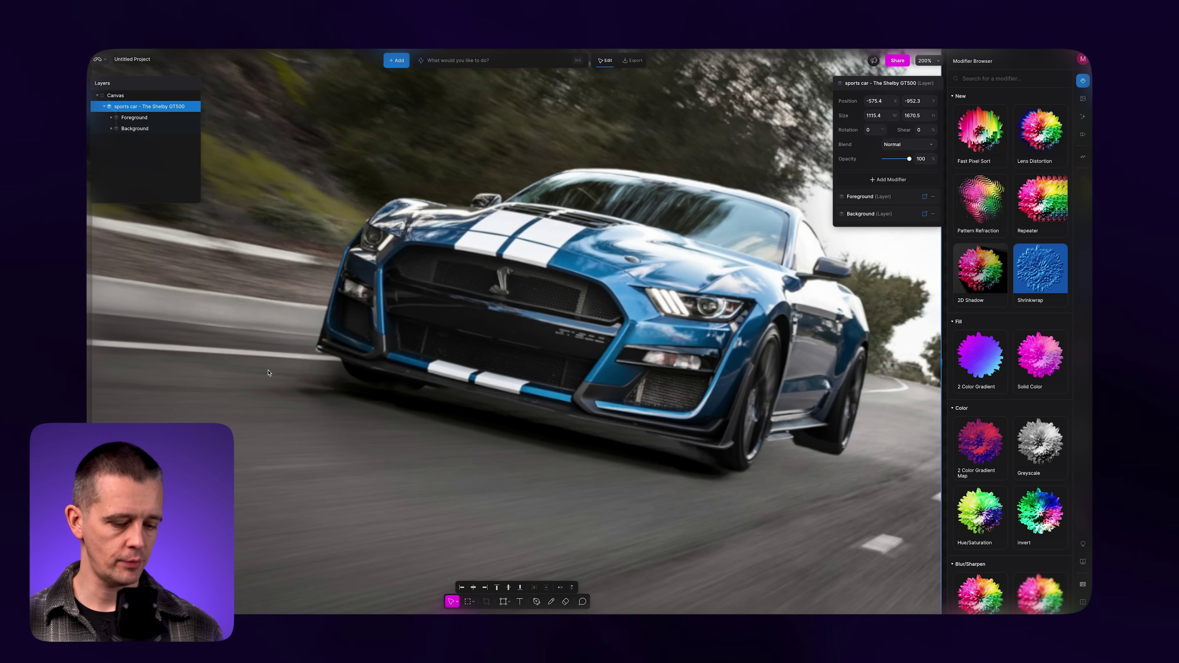
pyautogui.hotkey('shift', '1')
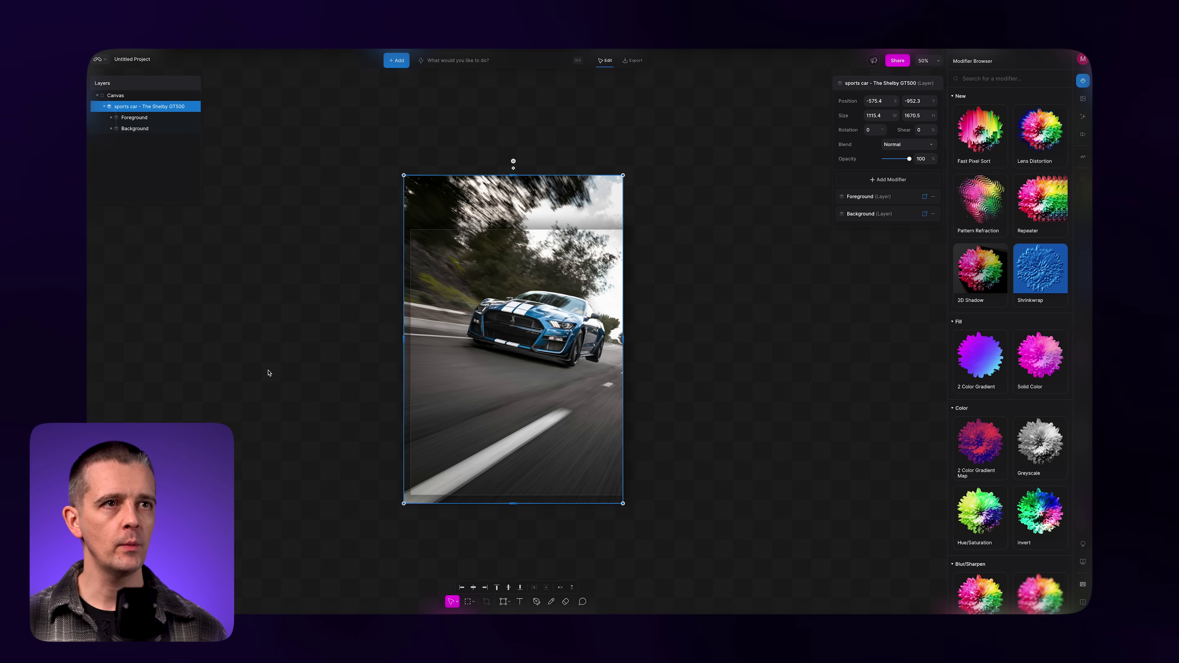
# Step: On the Foreground layer, preview Invert (undone), Fast Blur, Sharpen, Mirror and Mosaic modifiers
pyautogui.click(154, 121)
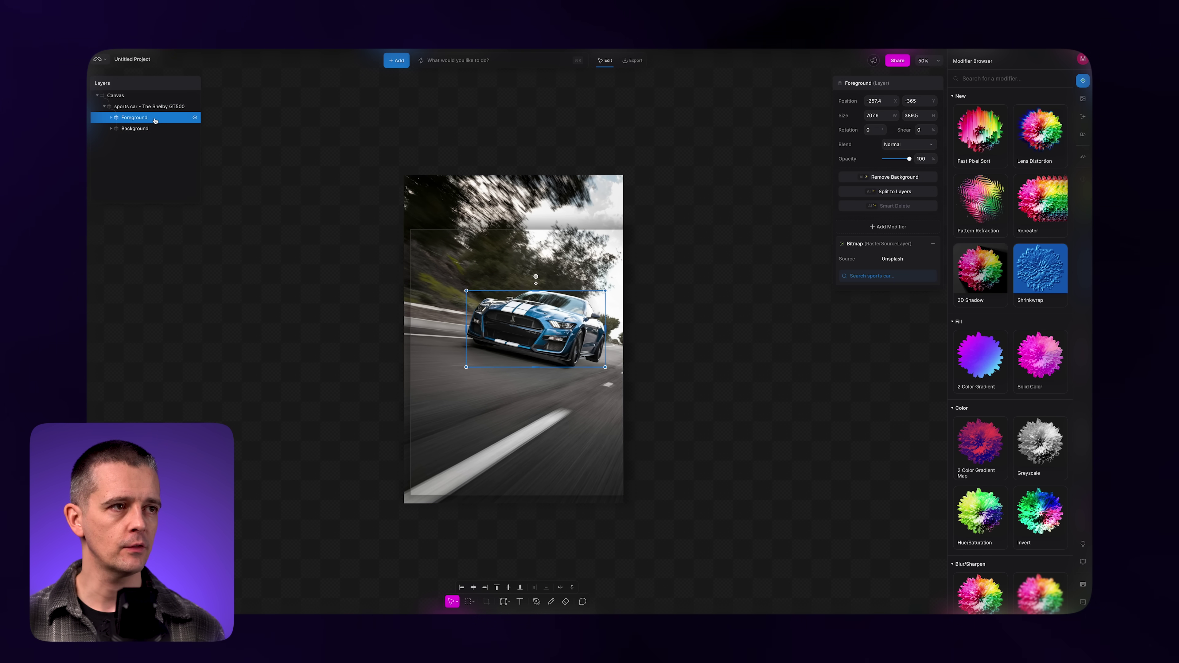
pyautogui.click(1041, 511)
pyautogui.hotkey('ctrl', 'z')
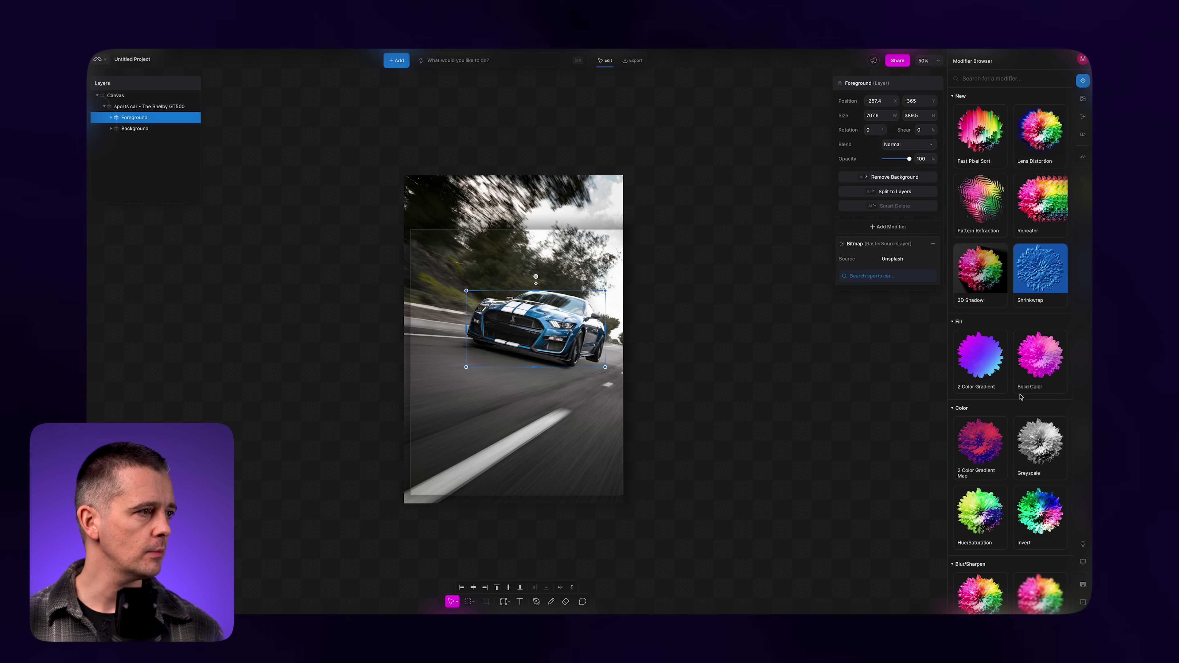
pyautogui.scroll(-5, 1028, 441)
pyautogui.click(1024, 395)
pyautogui.scroll(-5, 1022, 397)
pyautogui.click(1022, 397)
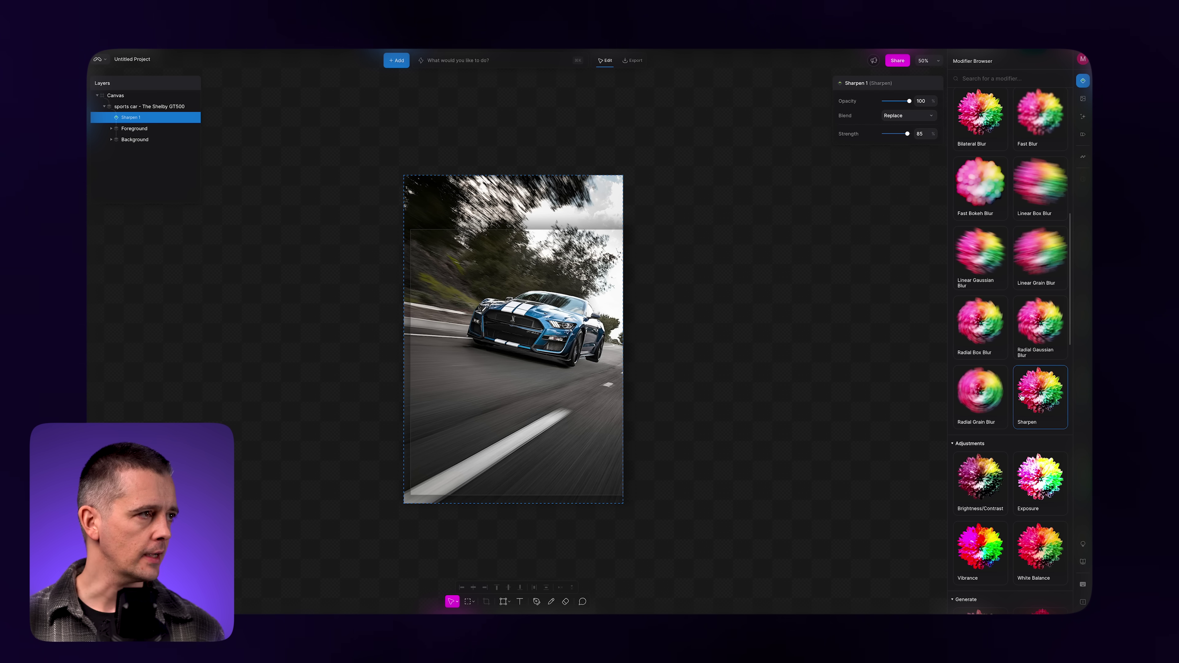
pyautogui.scroll(-5, 1022, 397)
pyautogui.click(1021, 397)
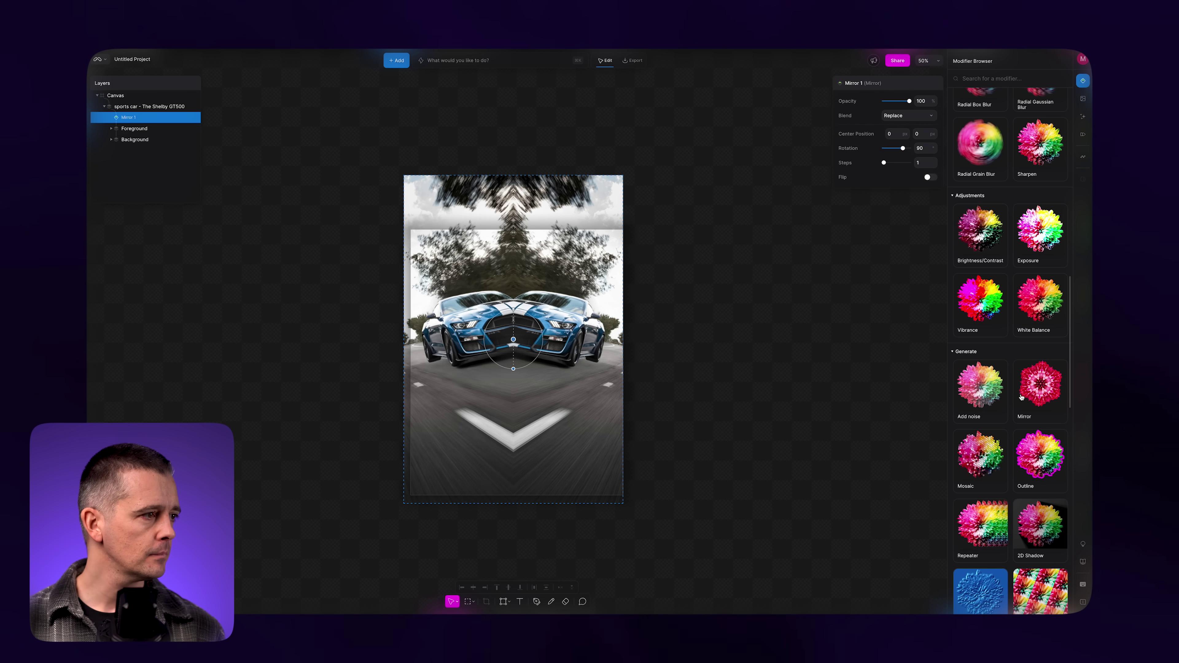
pyautogui.click(980, 460)
# Step: Add a Repeater modifier via the 'repea' command search, trailing six offset copies
pyautogui.click(978, 533)
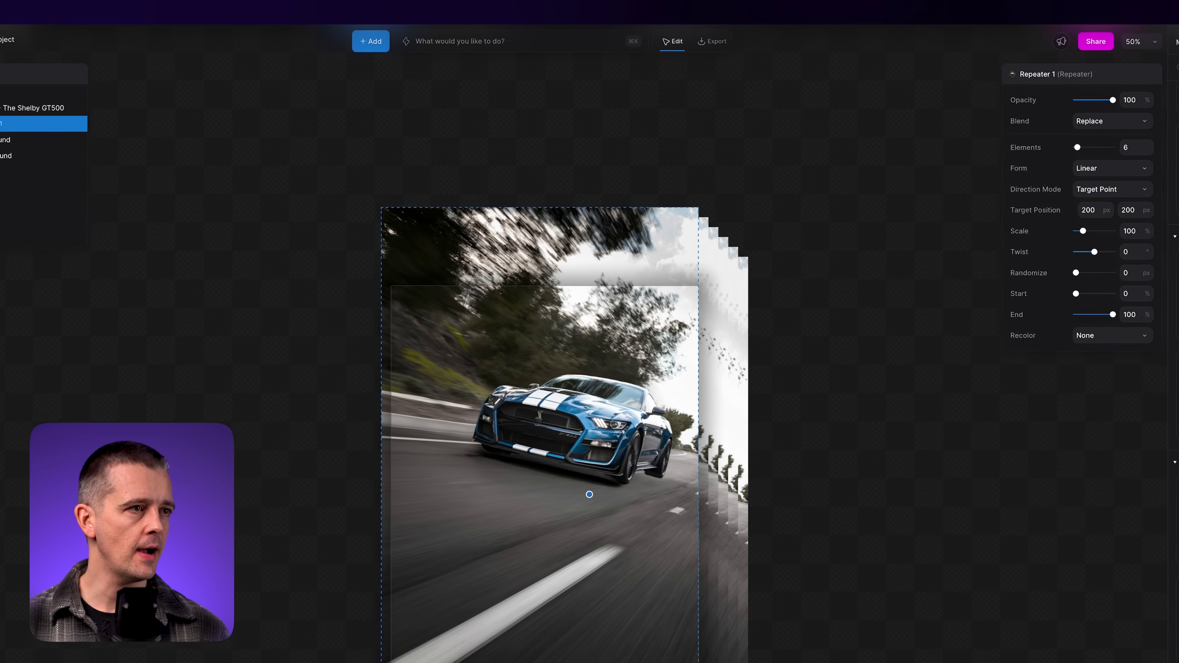
pyautogui.click(461, 64)
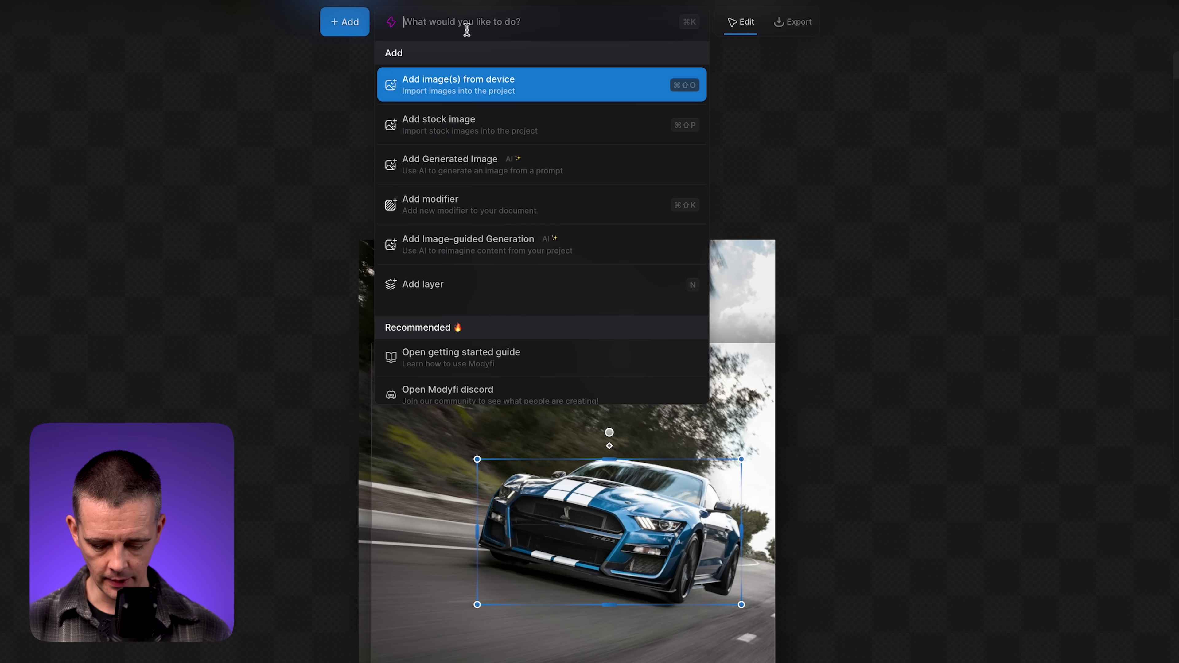
pyautogui.write('repea')
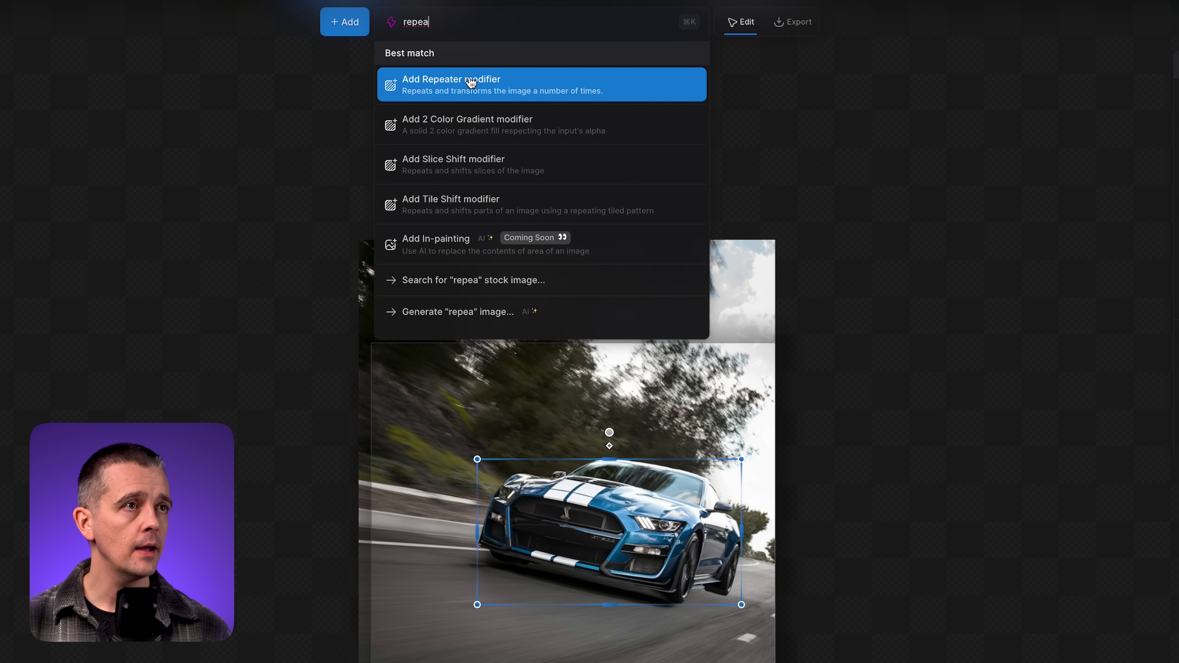
pyautogui.click(467, 83)
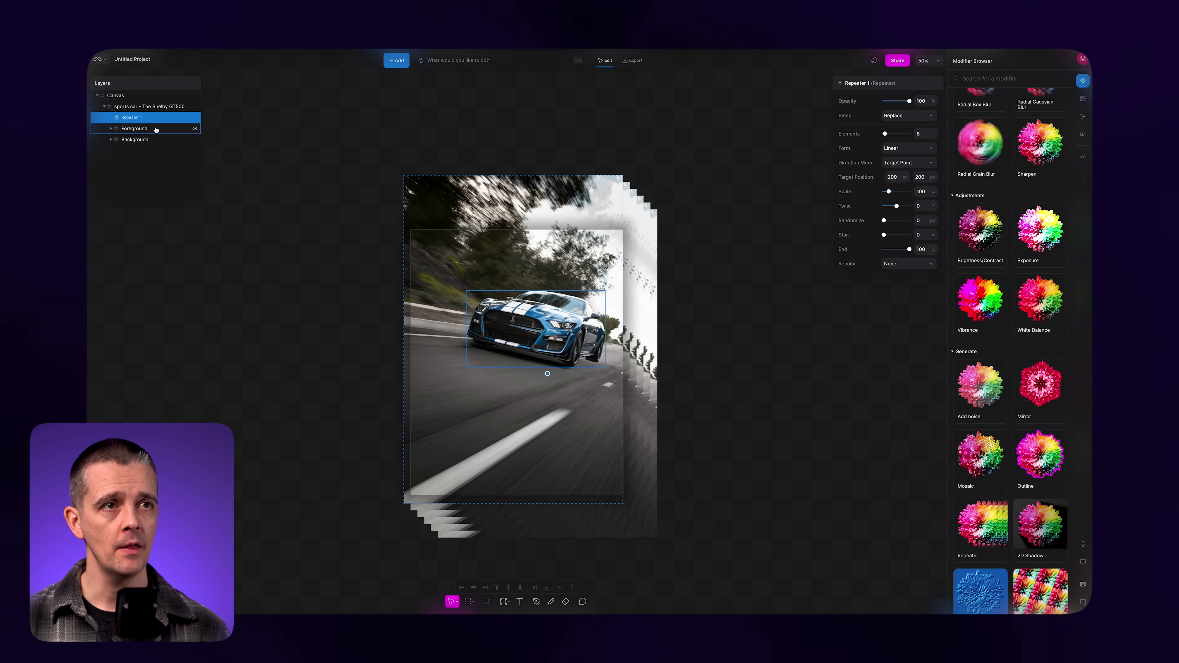
# Step: Group Repeater 1 with the Foreground car layer so only the car repeats
pyautogui.press('shift')
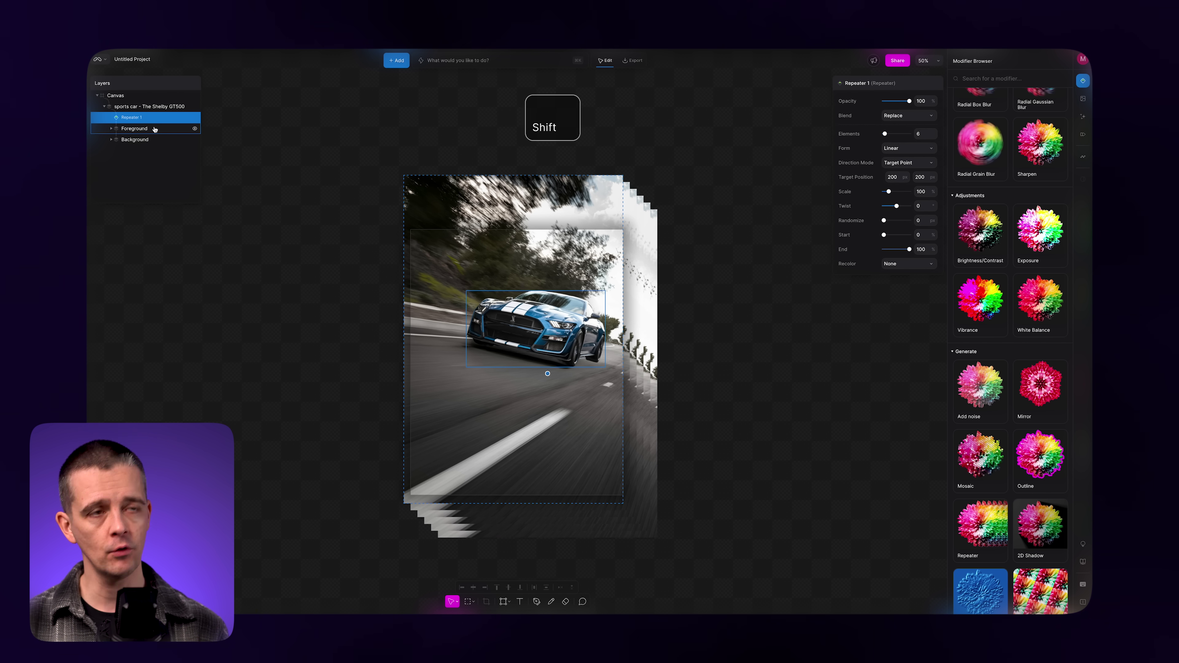
pyautogui.keyDown('shift'); pyautogui.click(155, 128); pyautogui.keyUp('shift')
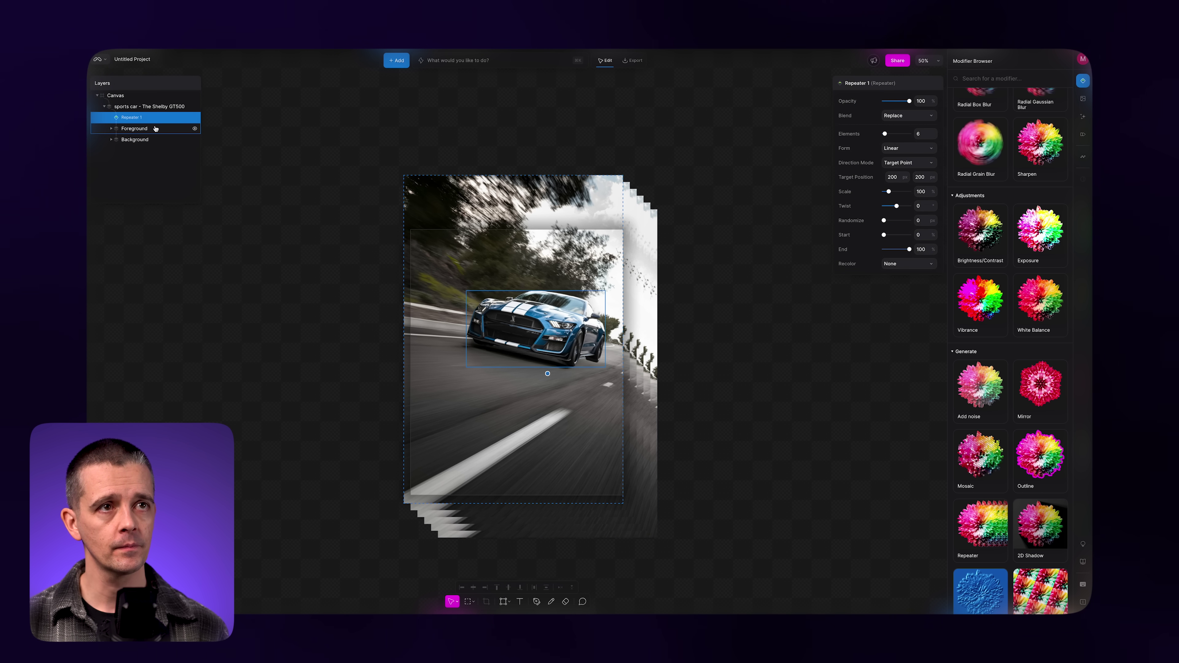
pyautogui.keyDown('shift'); pyautogui.click(155, 129); pyautogui.keyUp('shift')
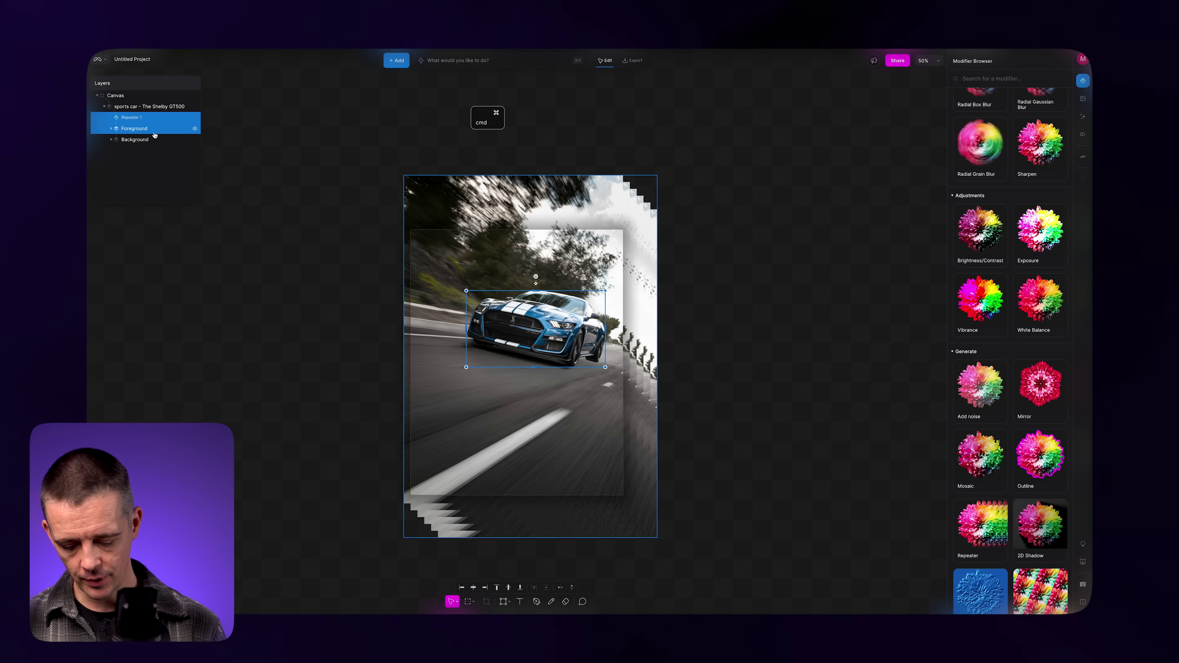
pyautogui.press('super+g')
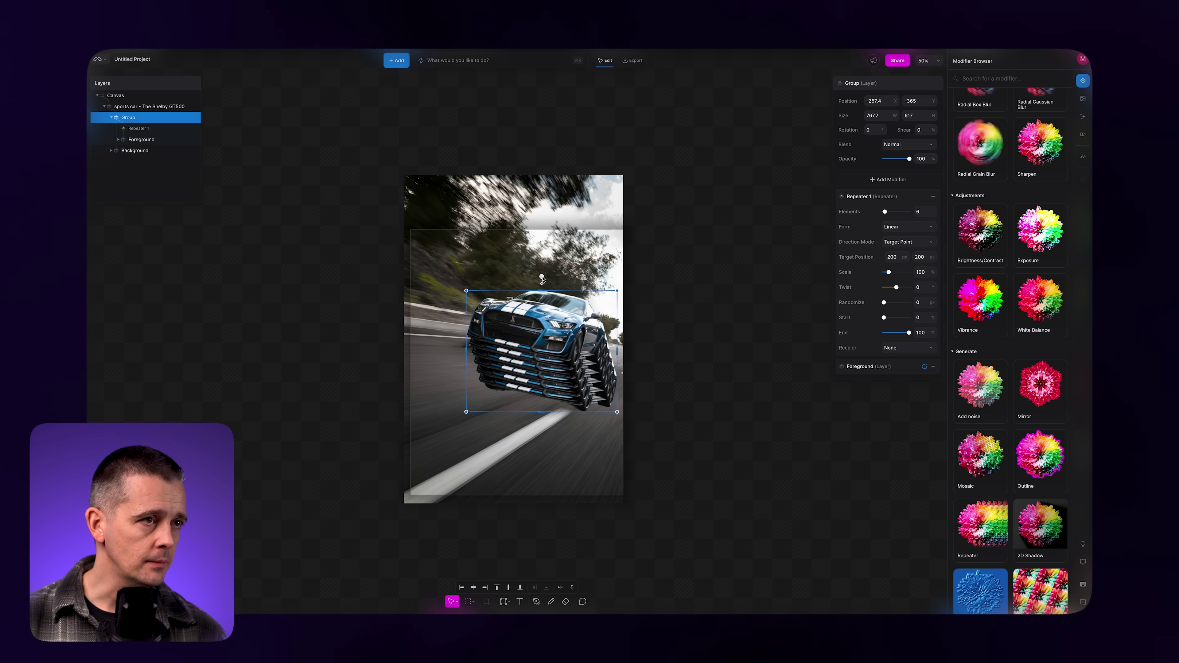
# Step: Scrub the repeater's Target Position so the car copies trail behind it
pyautogui.moveTo(542, 277); pyautogui.dragTo(552, 274)
pyautogui.hotkey('ctrl', 'z')
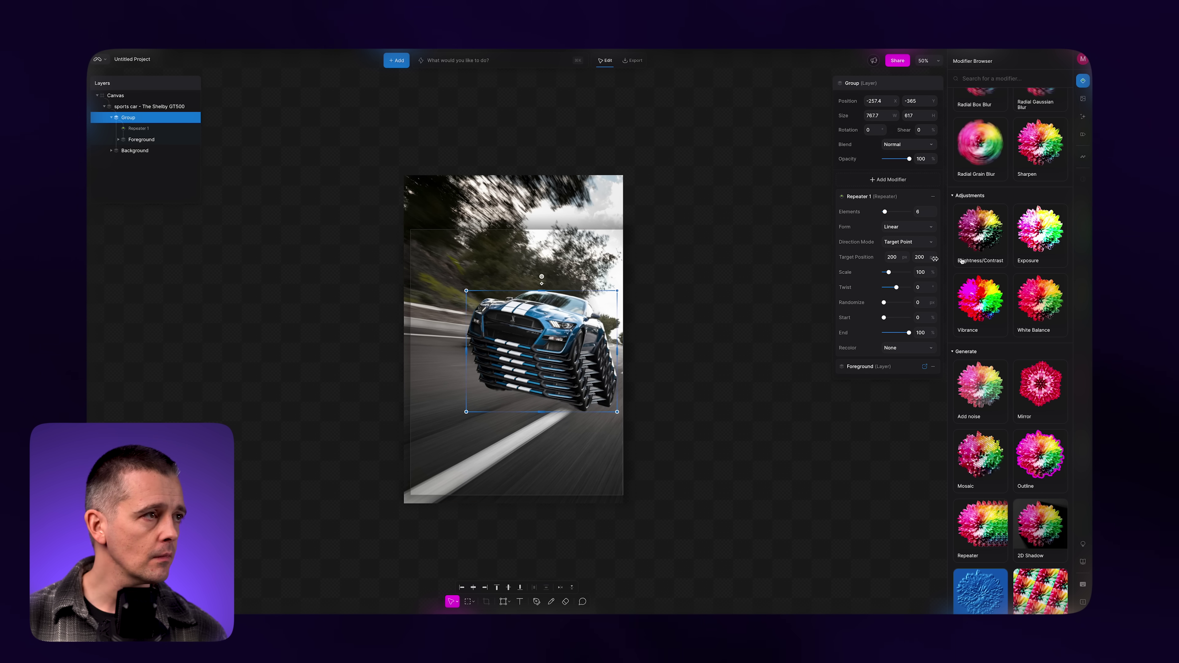
pyautogui.moveTo(905, 257); pyautogui.dragTo(897, 289)
pyautogui.press('Tab')
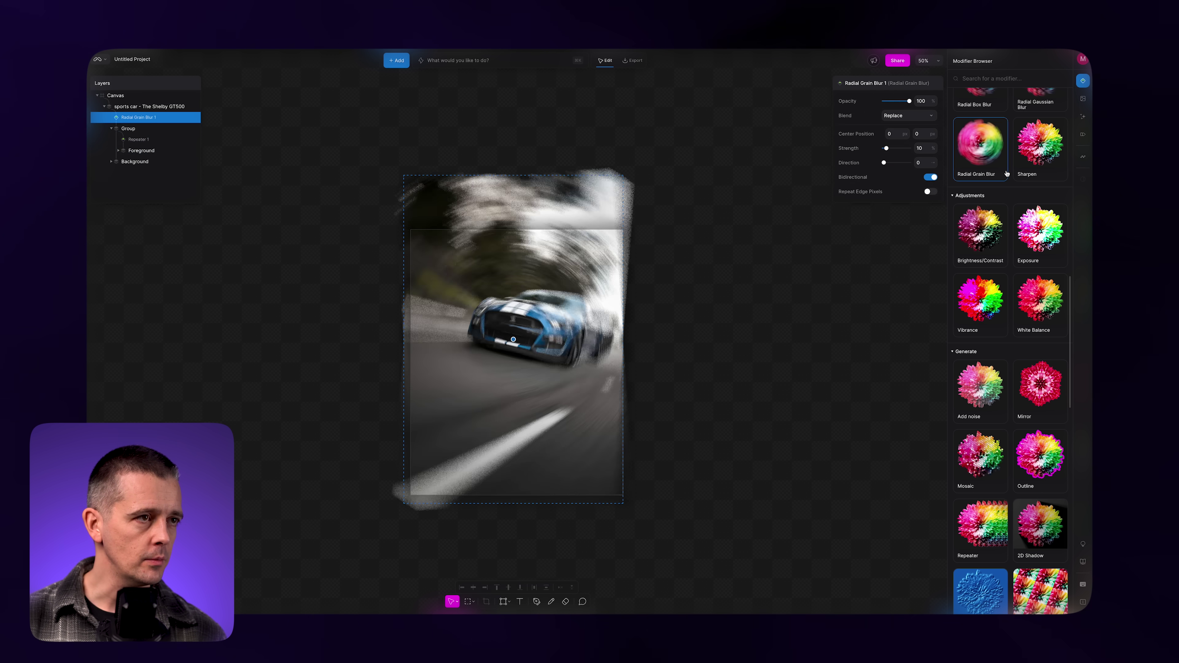
pyautogui.click(751, 322)
pyautogui.hotkey('shift', '0')
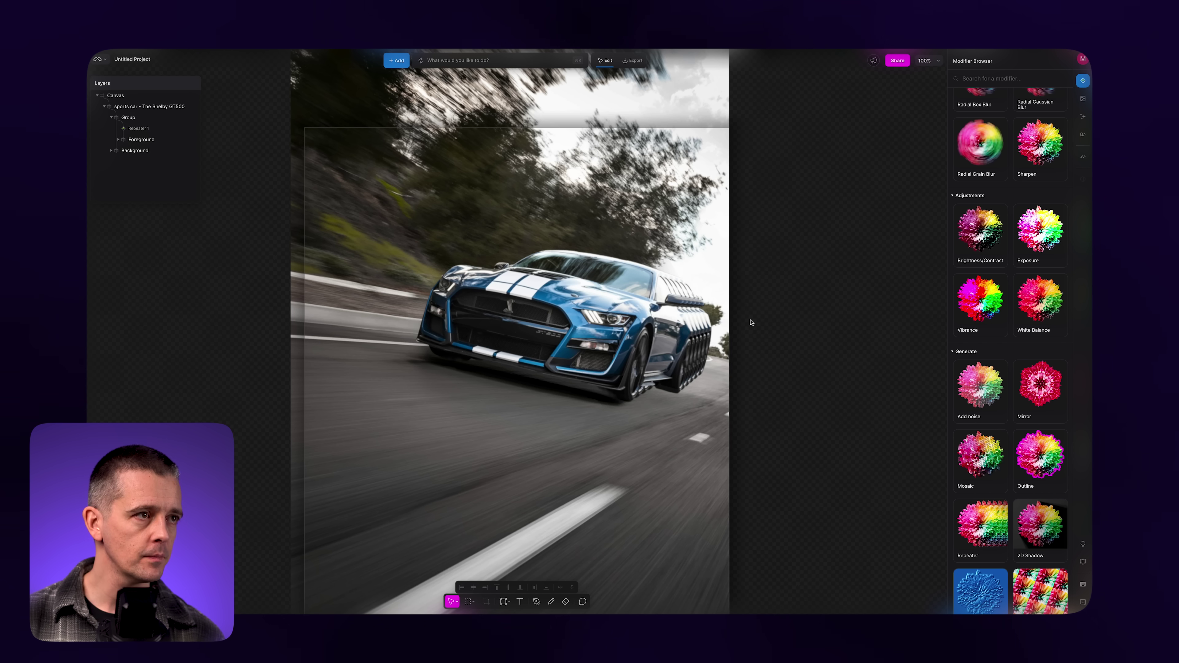
# Step: Set Repeater 1's Scale to 78 and raise Elements into a smooth streak
pyautogui.click(164, 133)
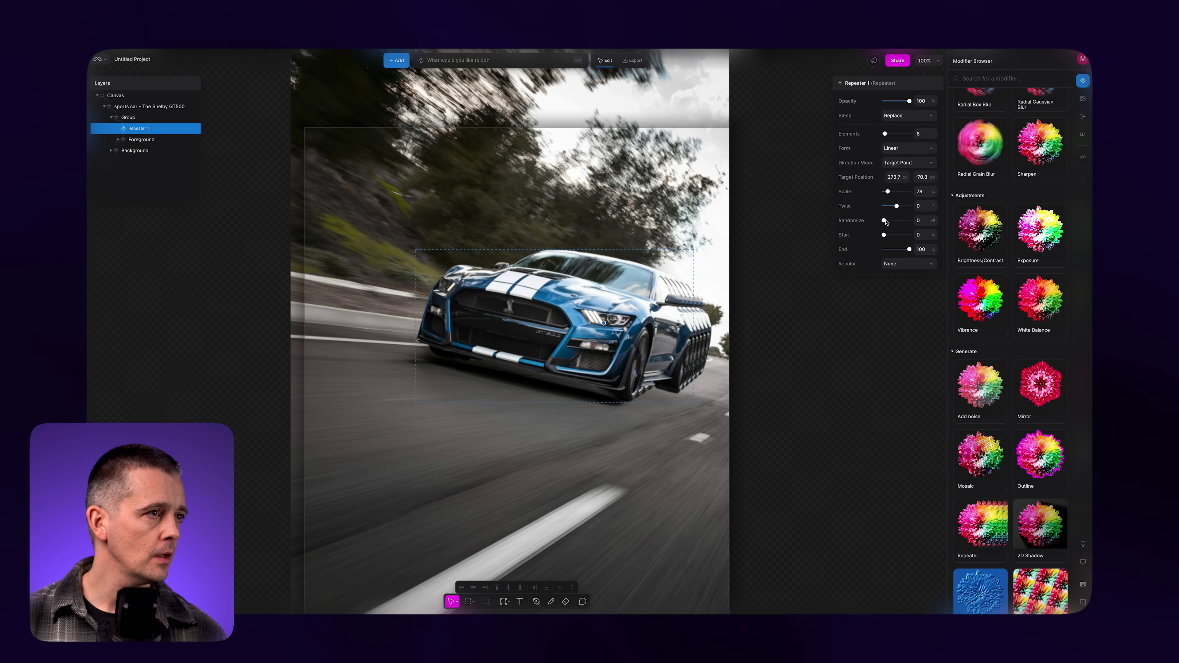
pyautogui.moveTo(884, 221); pyautogui.dragTo(917, 251)
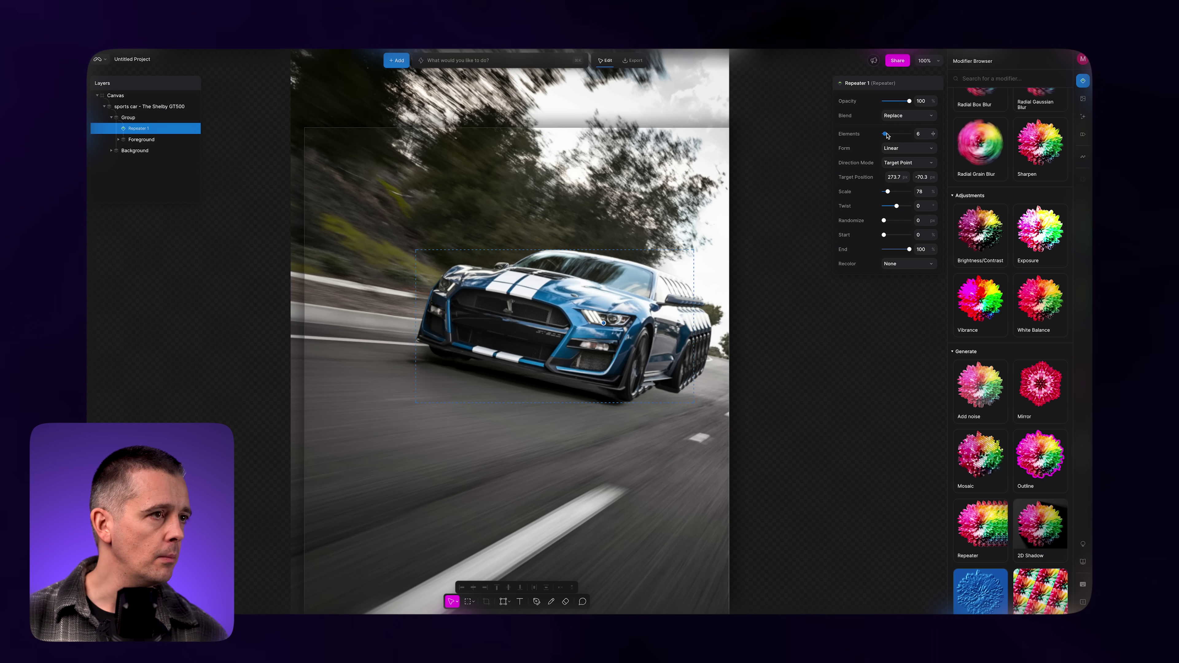
pyautogui.moveTo(887, 135); pyautogui.dragTo(885, 137)
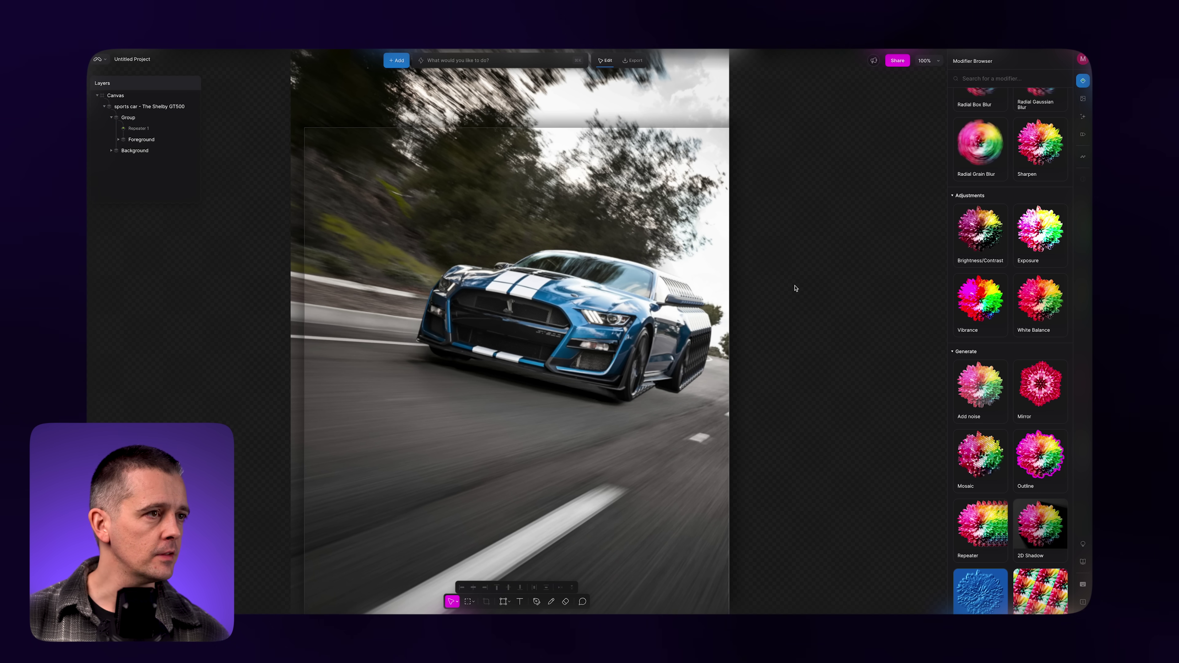
# Step: Apply a Lens Distortion modifier to the Background layer, discarding the pixel sort
pyautogui.hotkey('ctrl', '-')
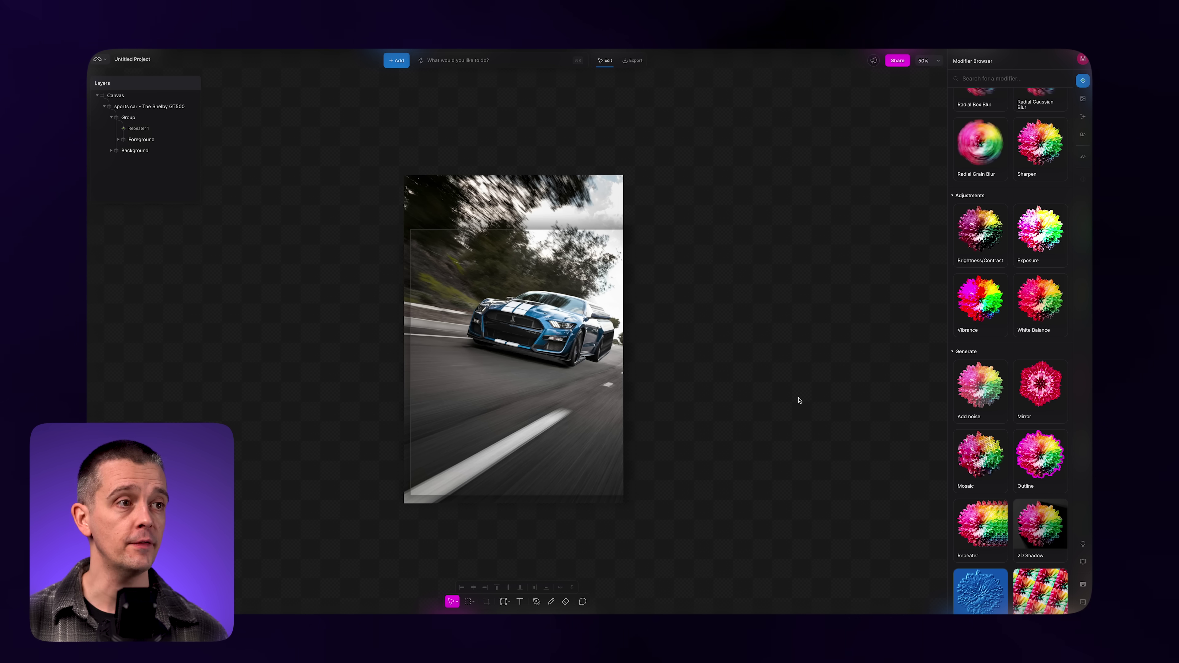
pyautogui.click(153, 152)
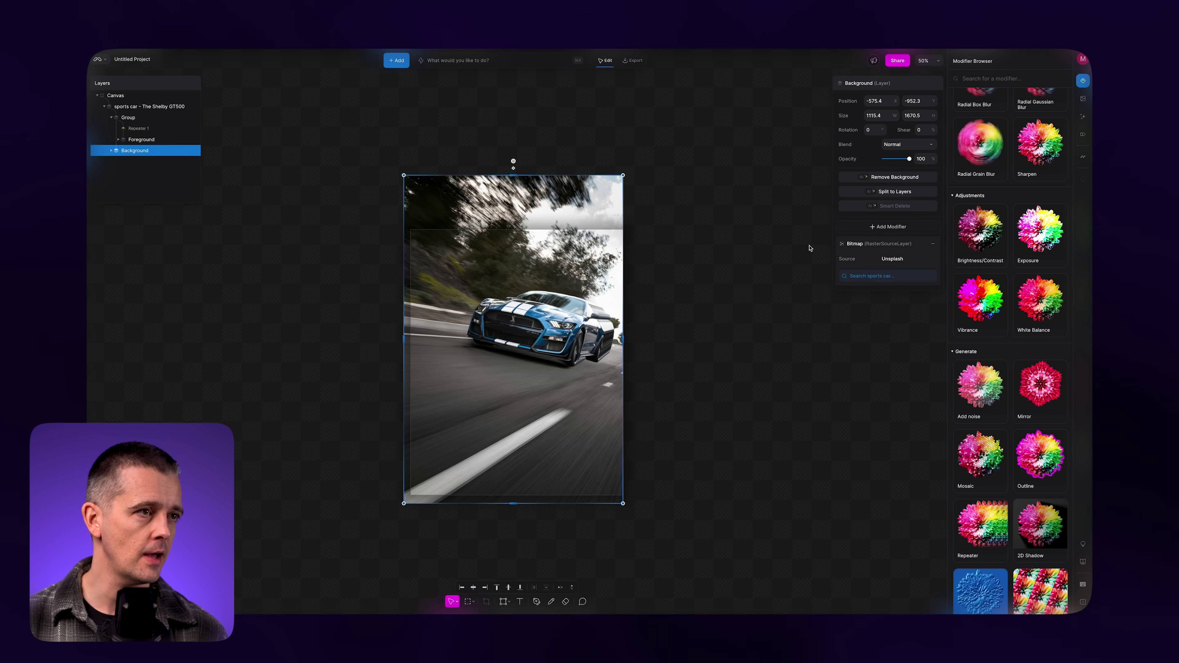
pyautogui.scroll(-10, 992, 279)
pyautogui.click(992, 239)
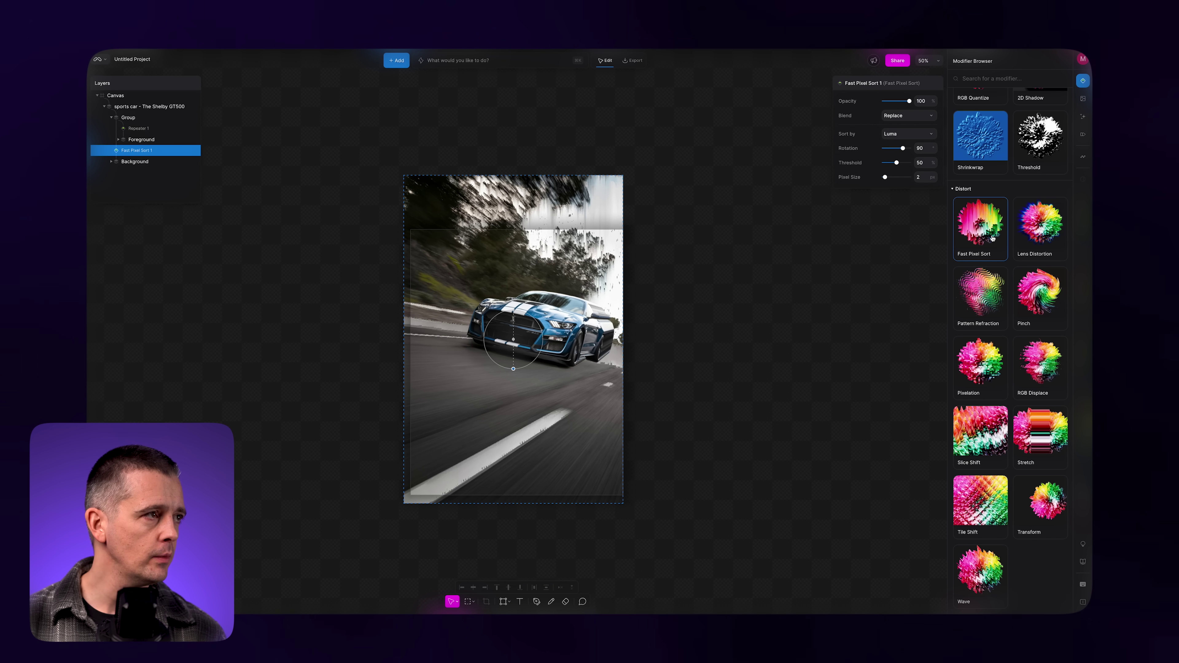
pyautogui.click(1023, 239)
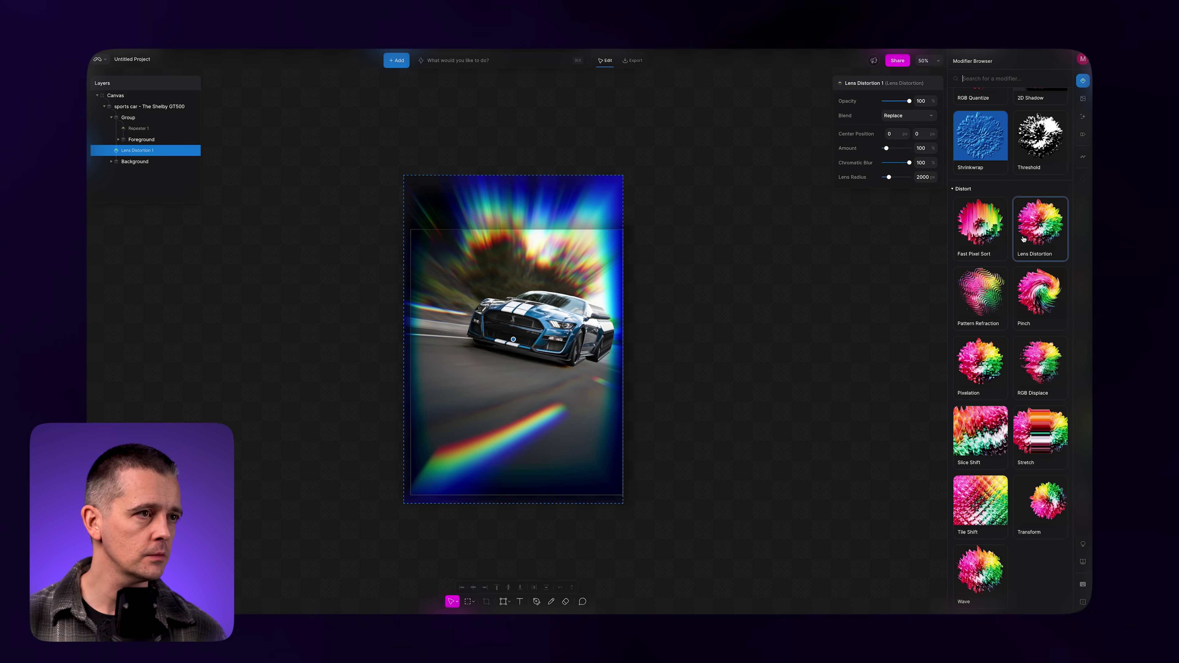
pyautogui.click(980, 228)
pyautogui.press('Delete')
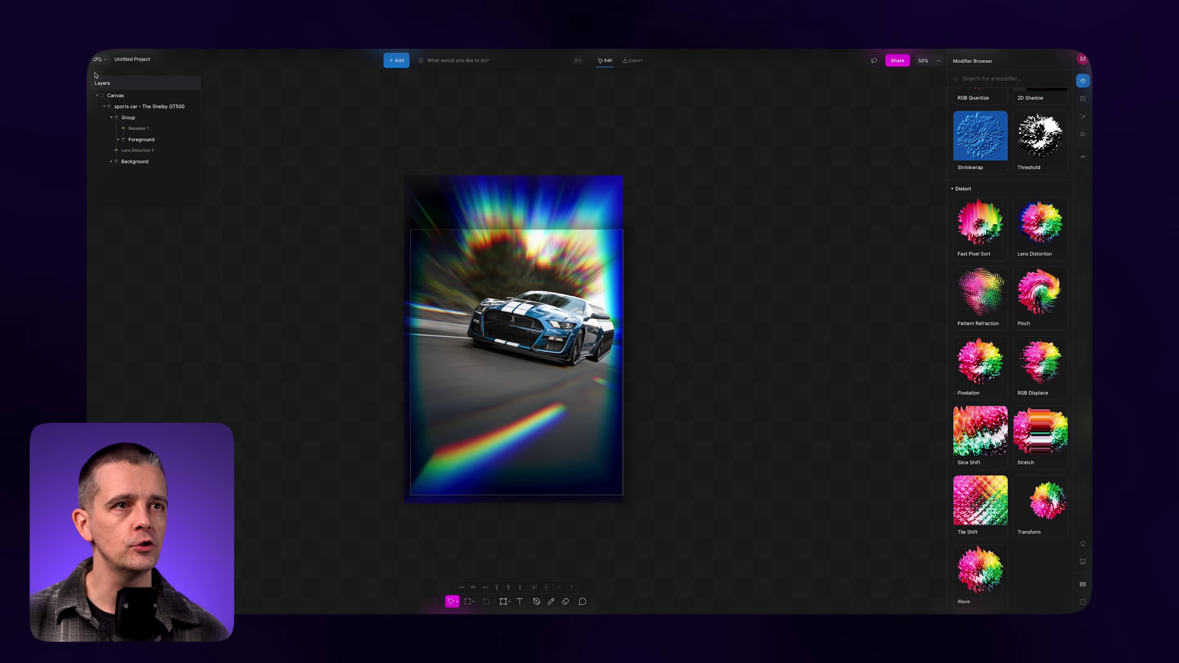
# Step: Delete the Repeater 1 modifier from the car
pyautogui.click(154, 132)
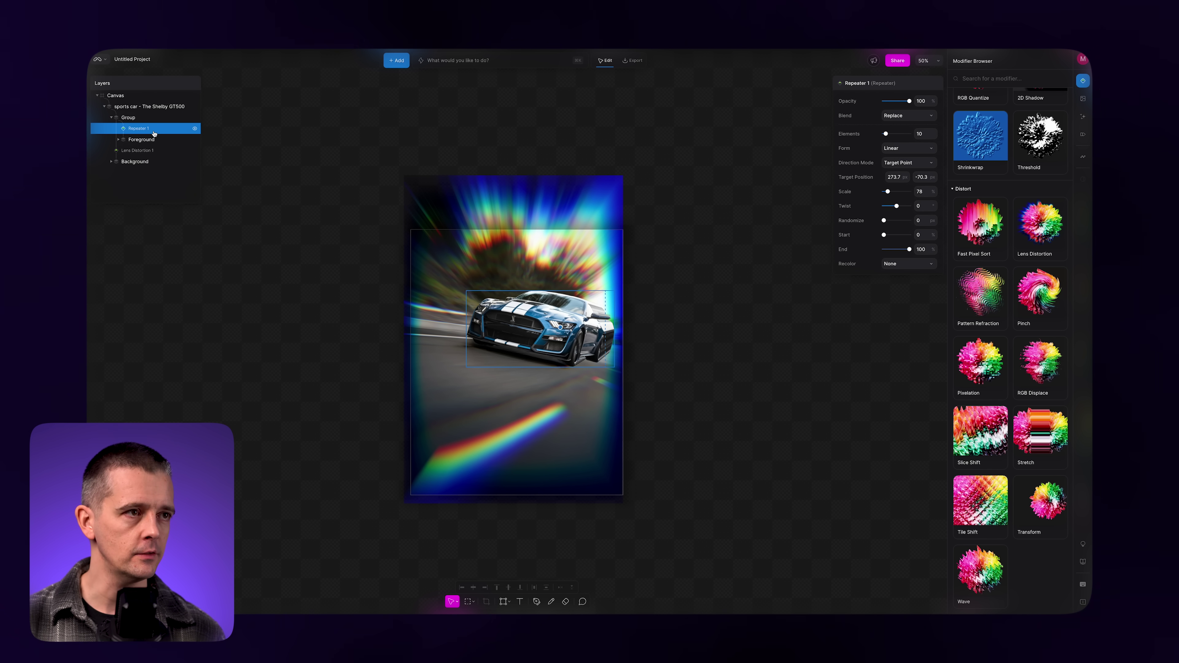
pyautogui.press('Delete')
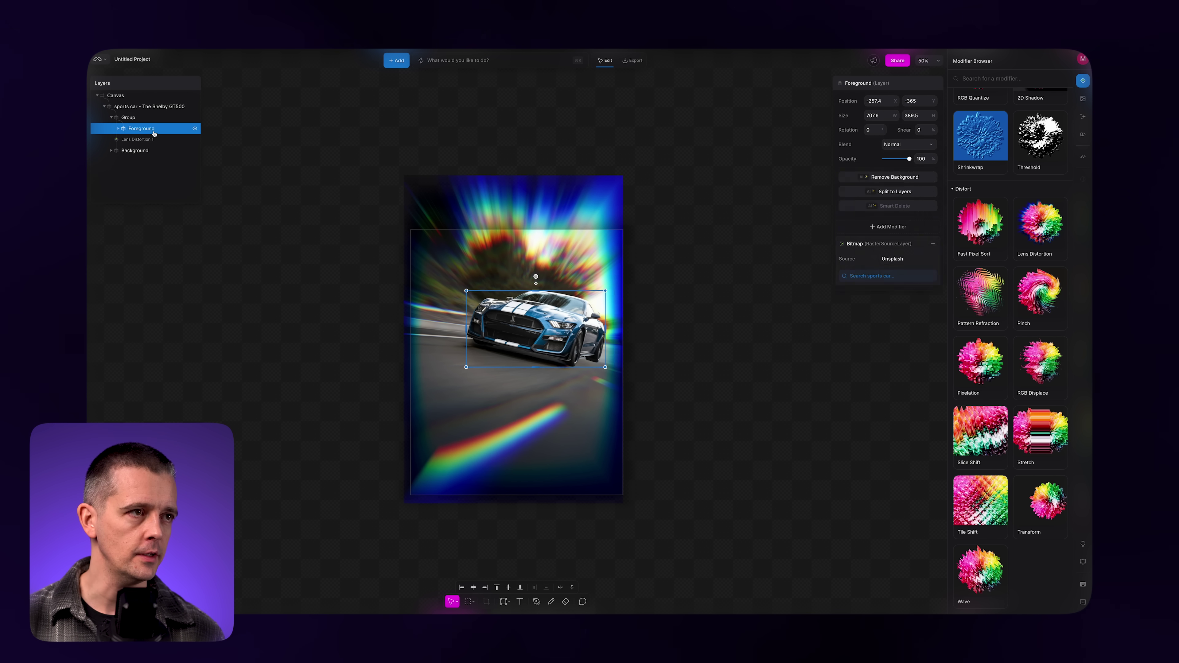
pyautogui.click(722, 283)
# Step: Group Lens Distortion 1 with Background and switch to export mode
pyautogui.click(166, 141)
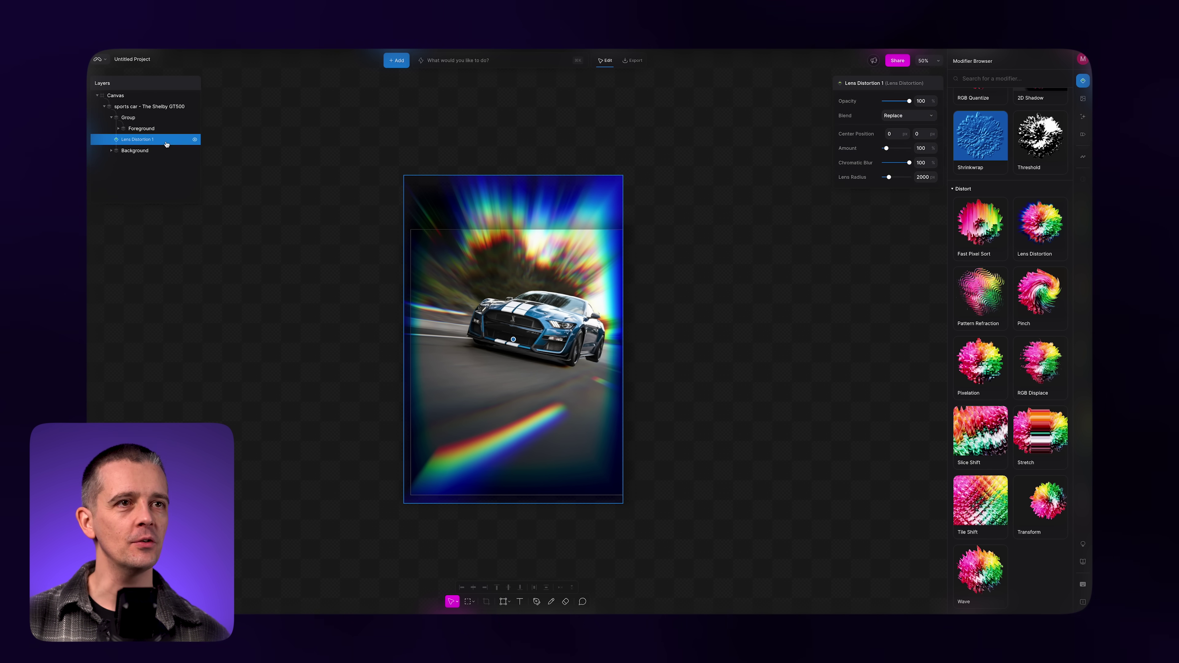
pyautogui.keyDown('shift'); pyautogui.click(163, 151); pyautogui.keyUp('shift')
pyautogui.press('super+g')
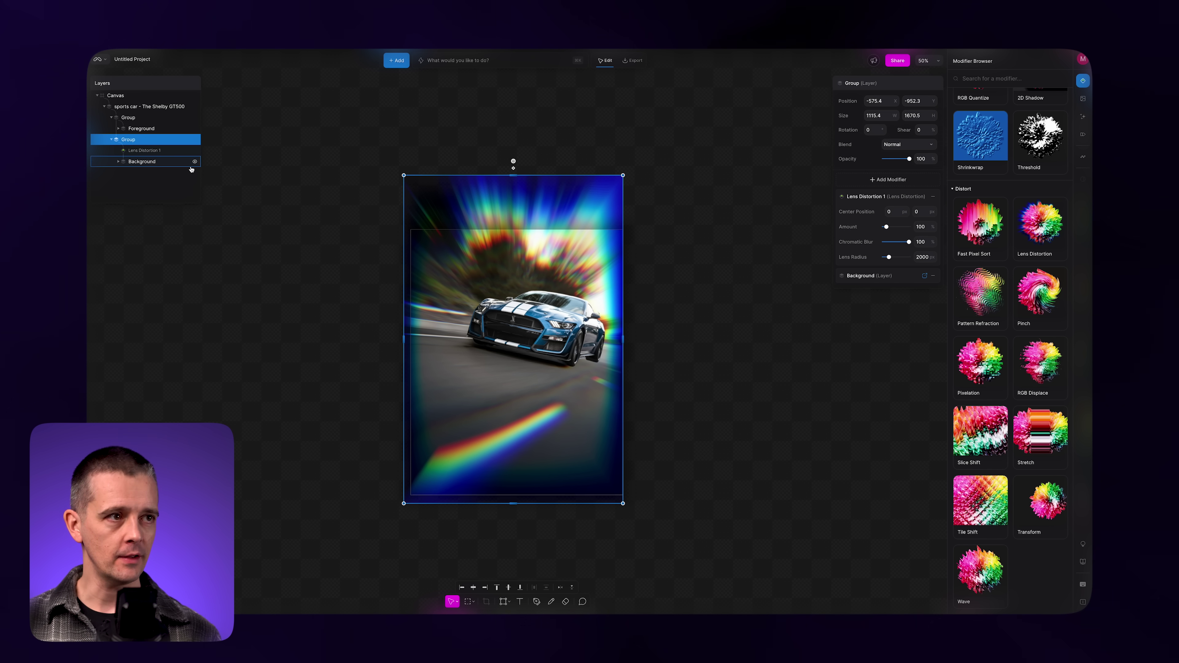
pyautogui.click(732, 331)
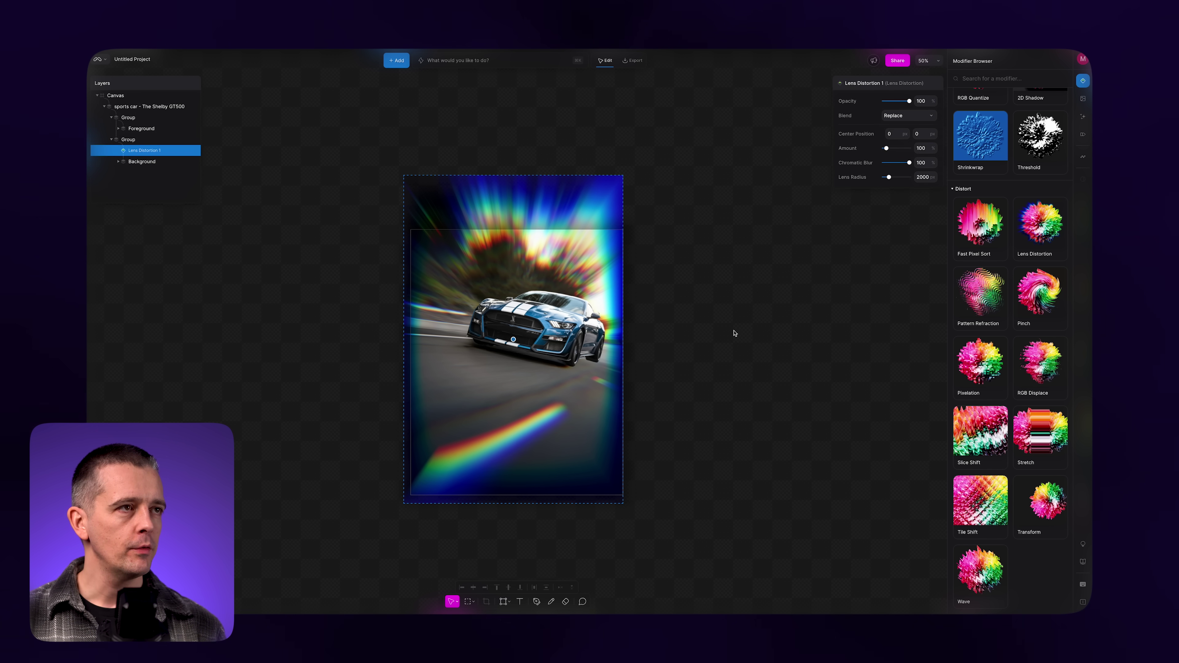
pyautogui.click(634, 60)
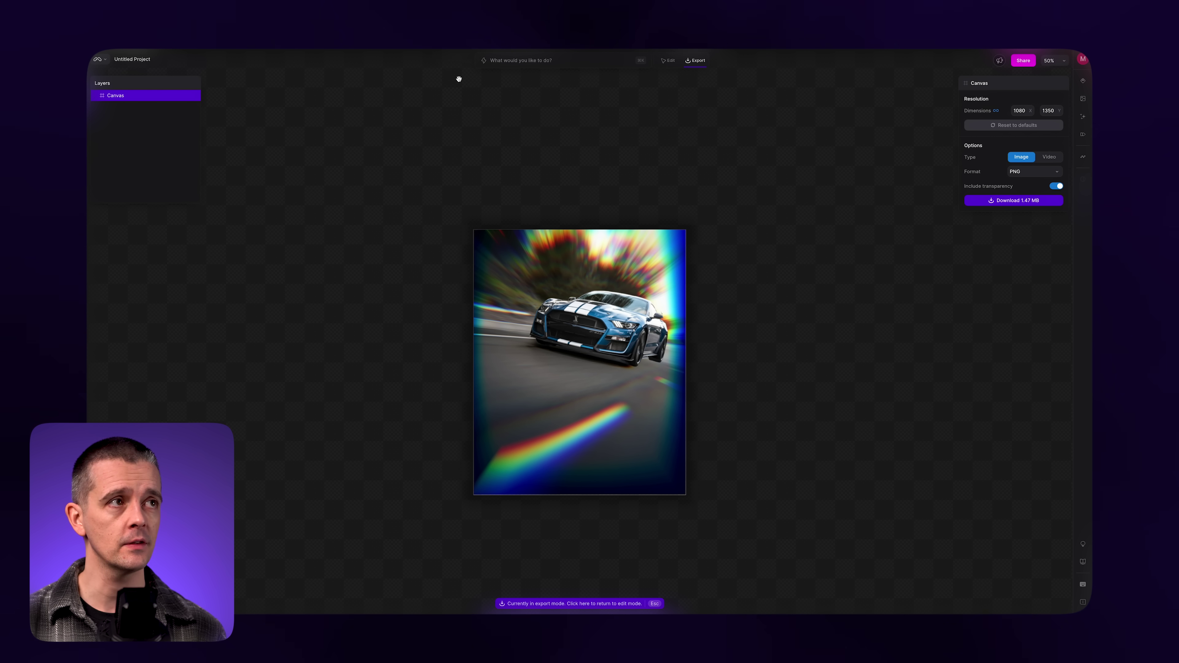
# Step: Return to edit mode and move Lens Distortion 1 under Canvas, then back above Background
pyautogui.click(668, 61)
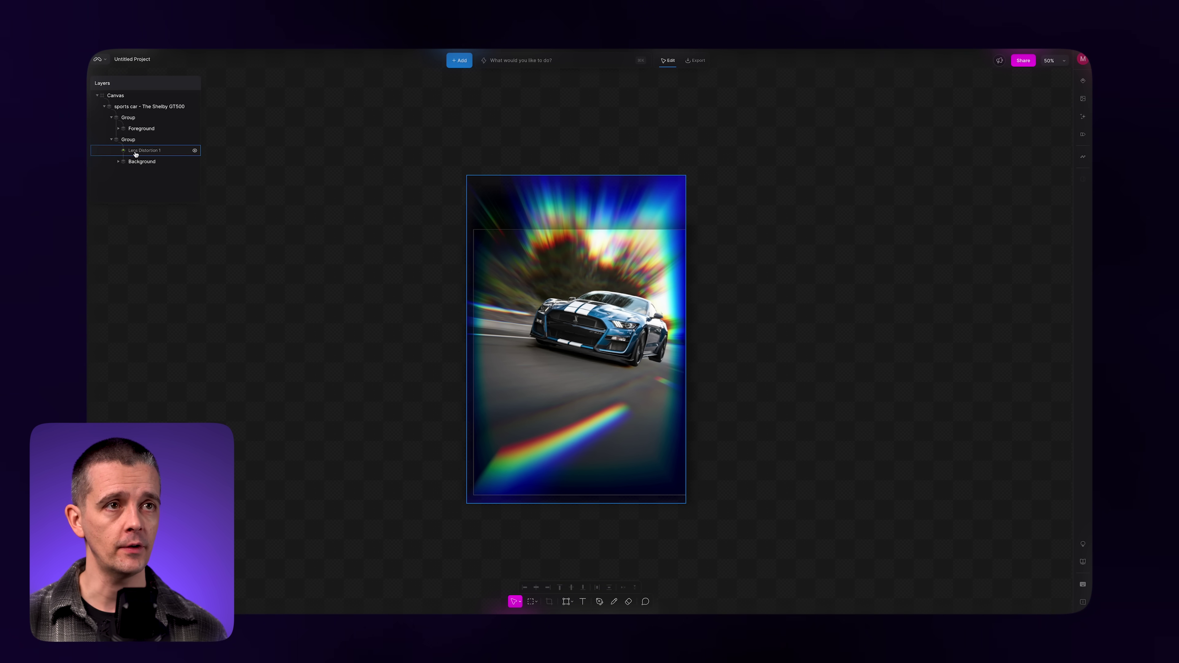
pyautogui.moveTo(137, 151); pyautogui.dragTo(149, 103)
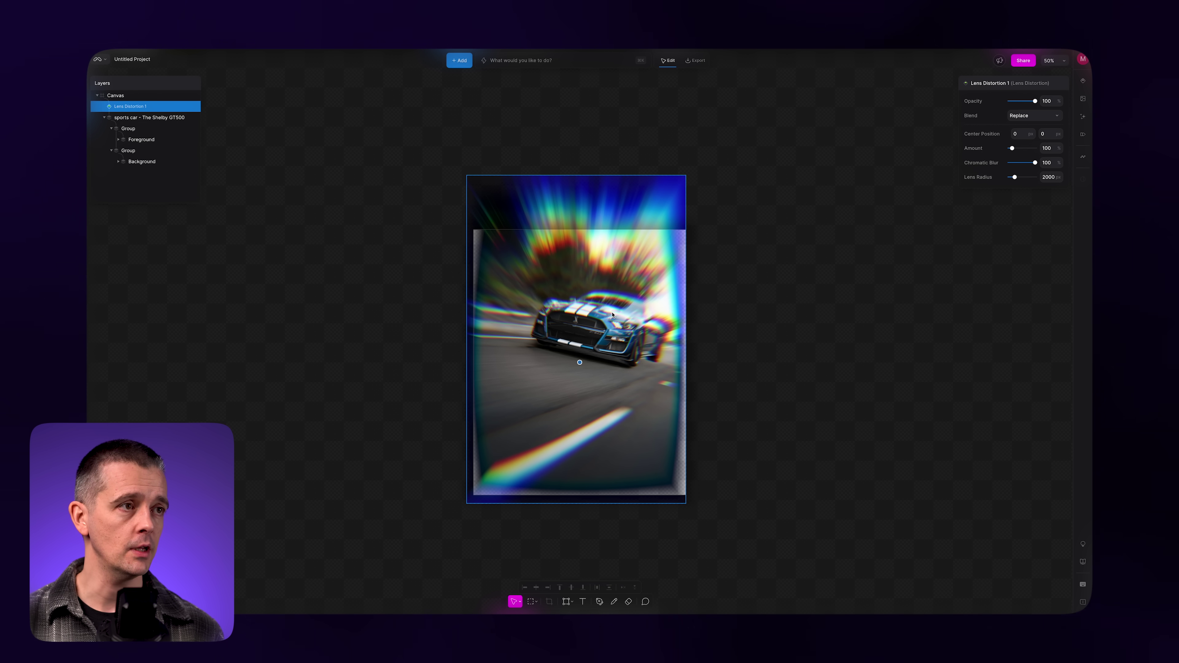
pyautogui.moveTo(151, 106); pyautogui.dragTo(143, 150)
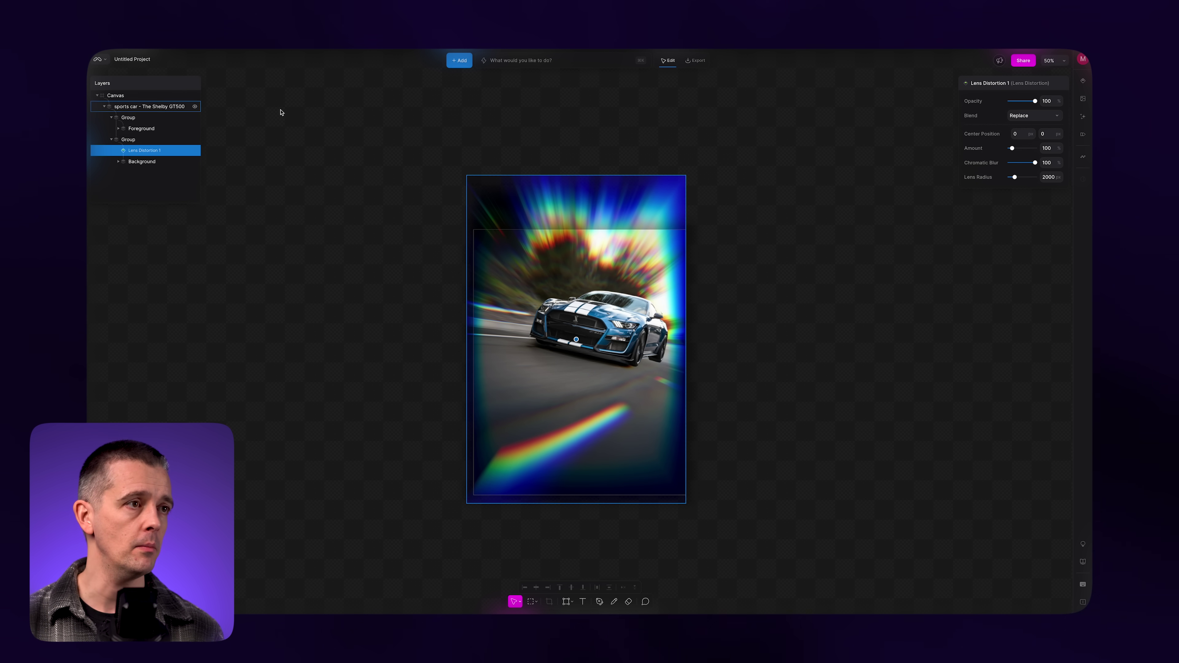
pyautogui.click(774, 487)
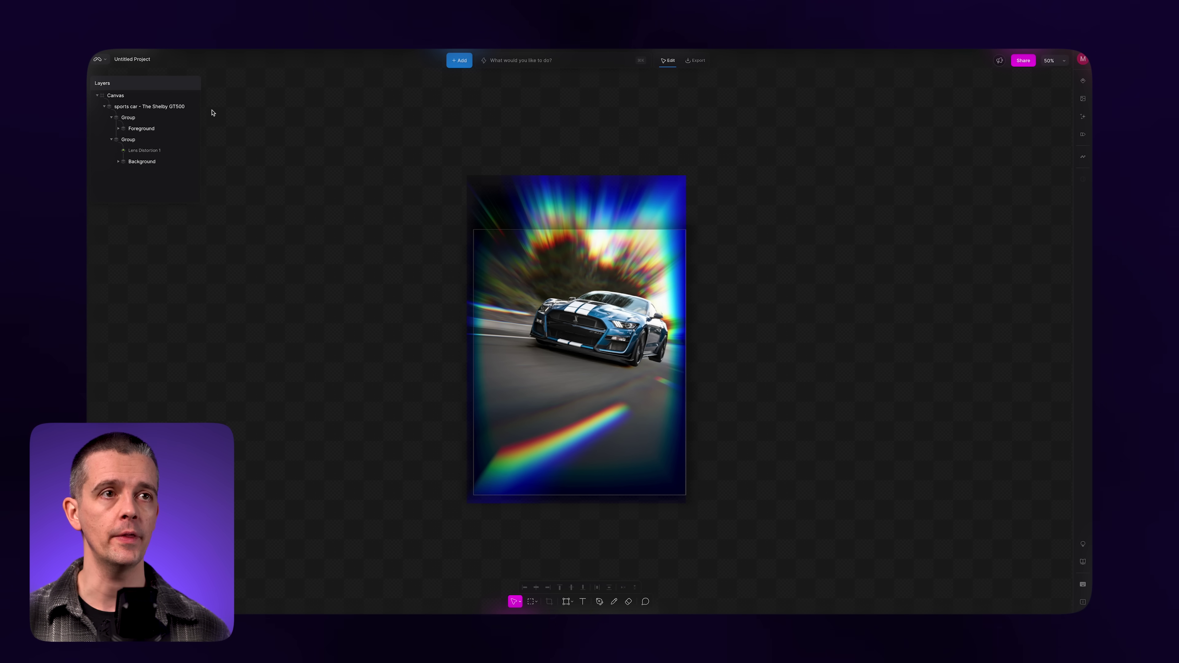
pyautogui.click(148, 152)
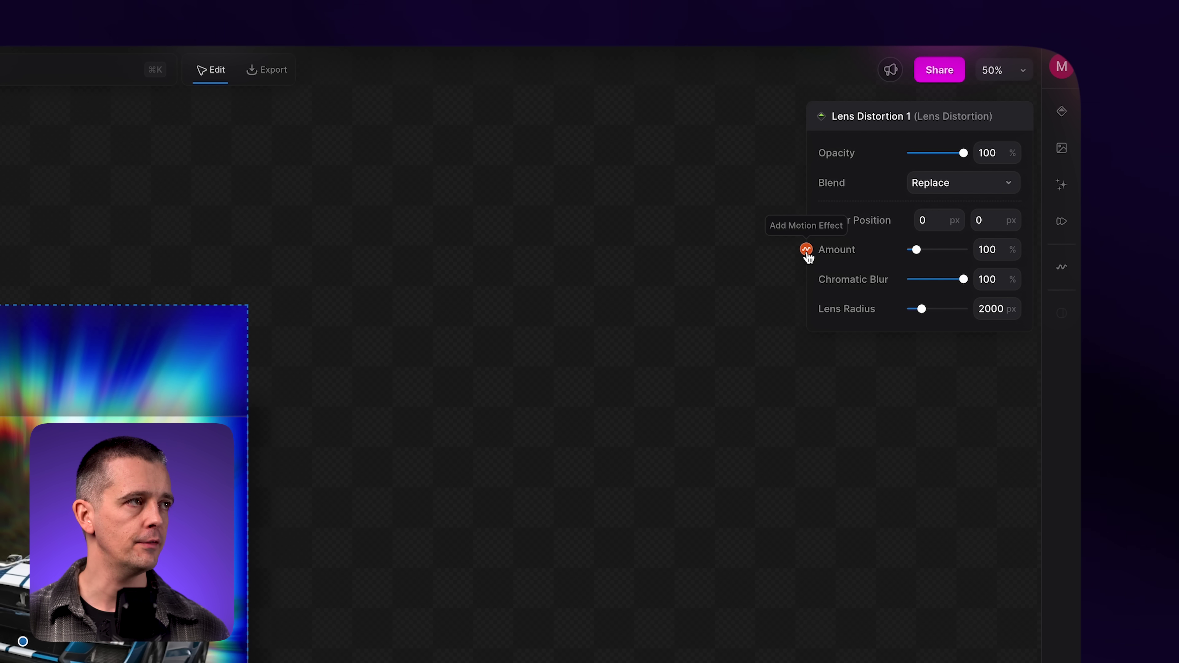
# Step: Add an Oscillator motion effect to the distortion with # Cycles set to 1
pyautogui.click(806, 251)
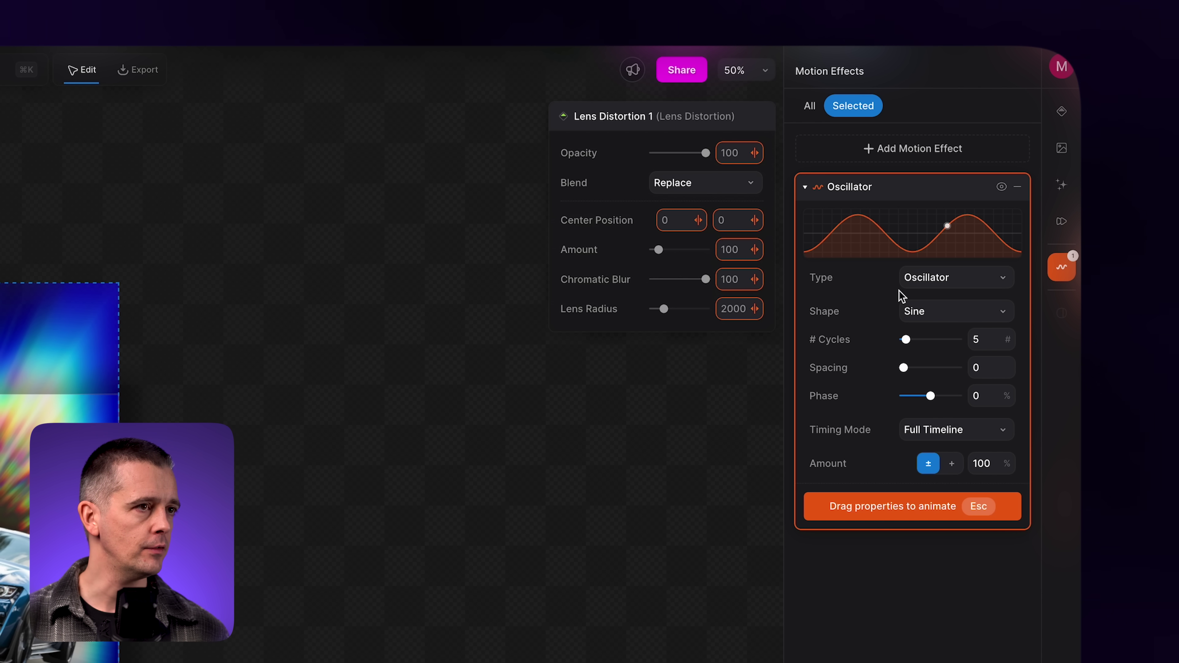
pyautogui.click(905, 341)
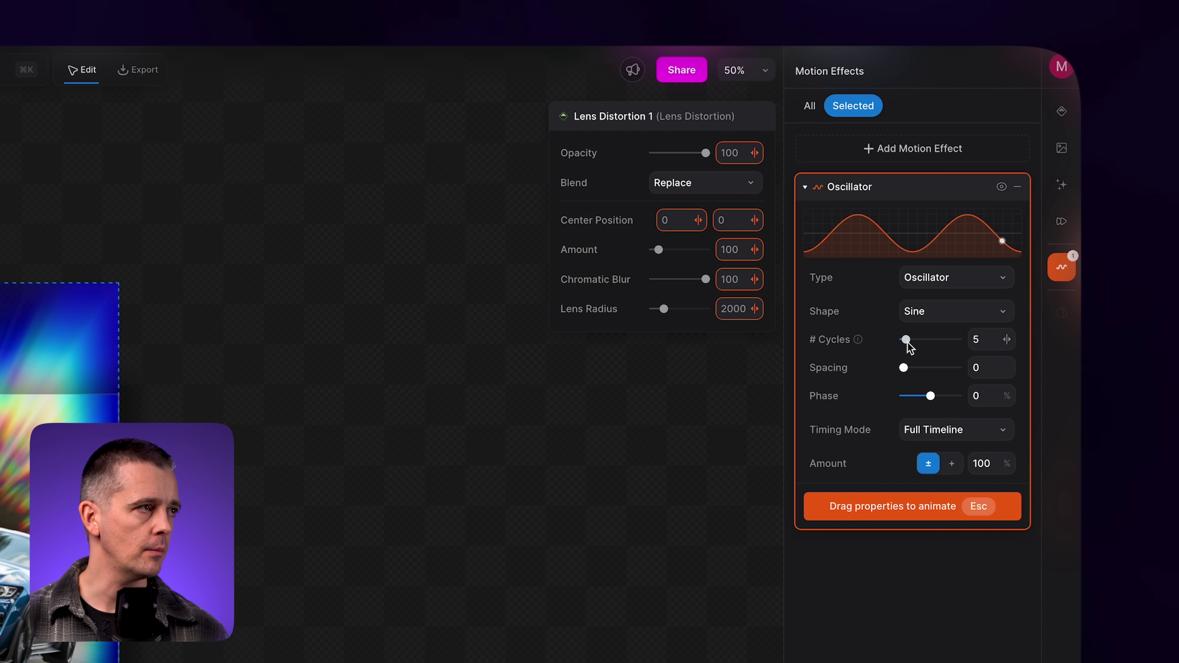
pyautogui.doubleClick(992, 339)
pyautogui.write('1')
pyautogui.press('Tab')
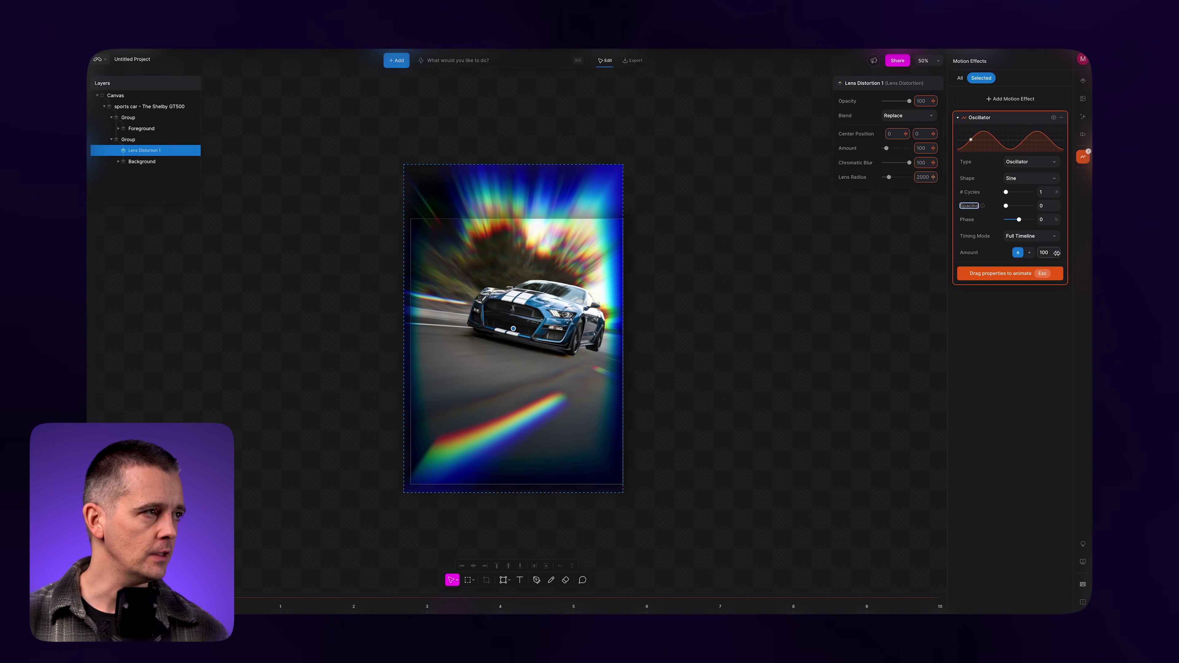
# Step: Link Lens Distortion 1's Amount to the oscillator and set its amount to 100%
pyautogui.moveTo(1056, 253); pyautogui.dragTo(124, 250)
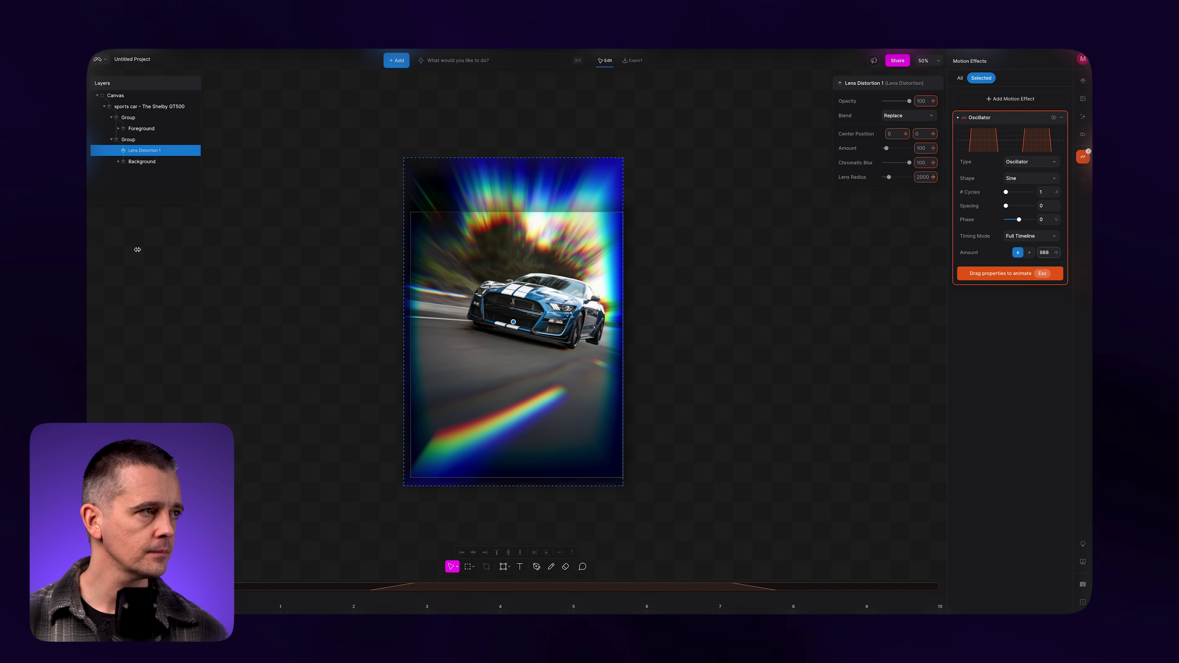
pyautogui.press('f')
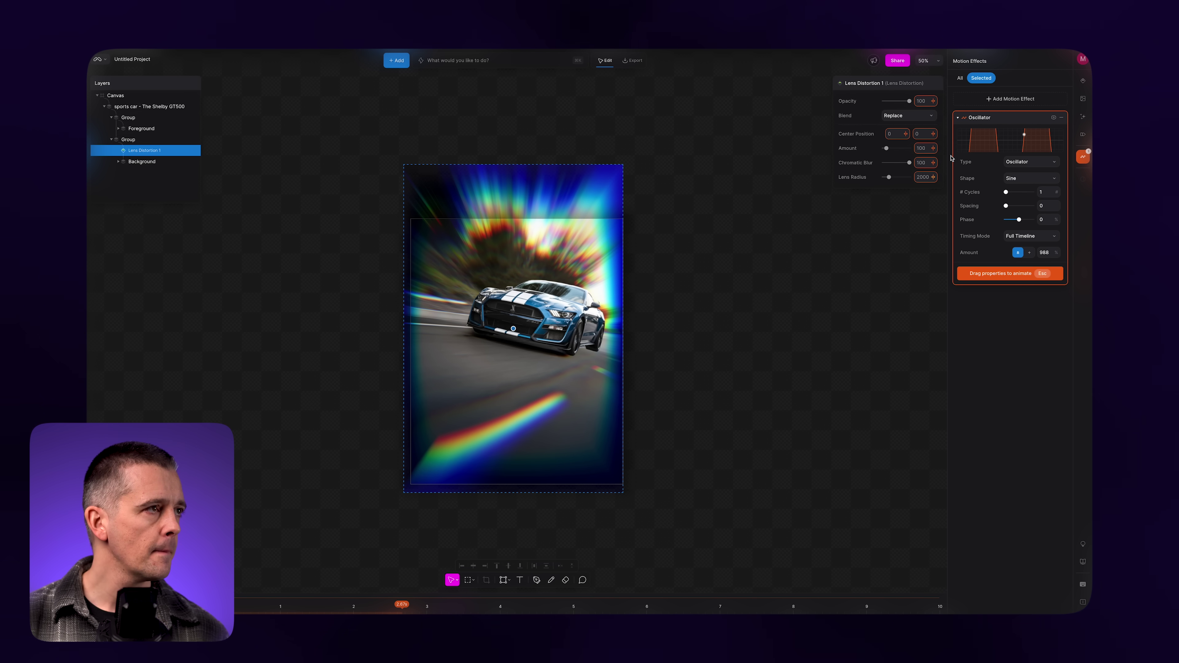
pyautogui.click(931, 147)
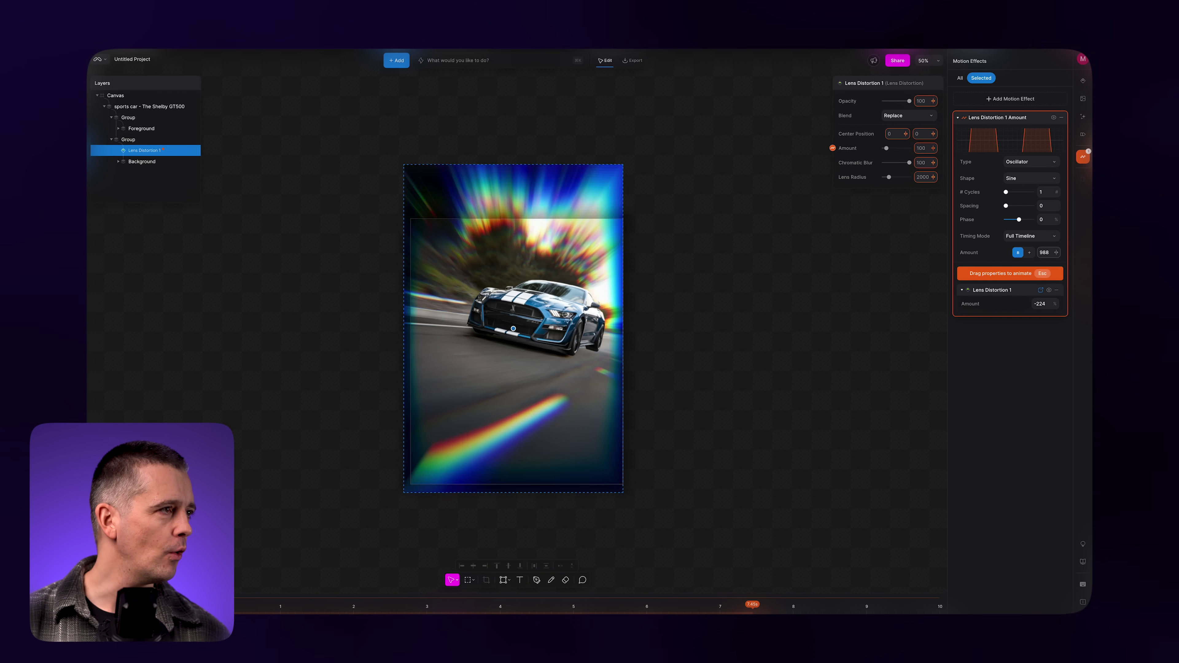
pyautogui.click(1045, 253)
pyautogui.write('1')
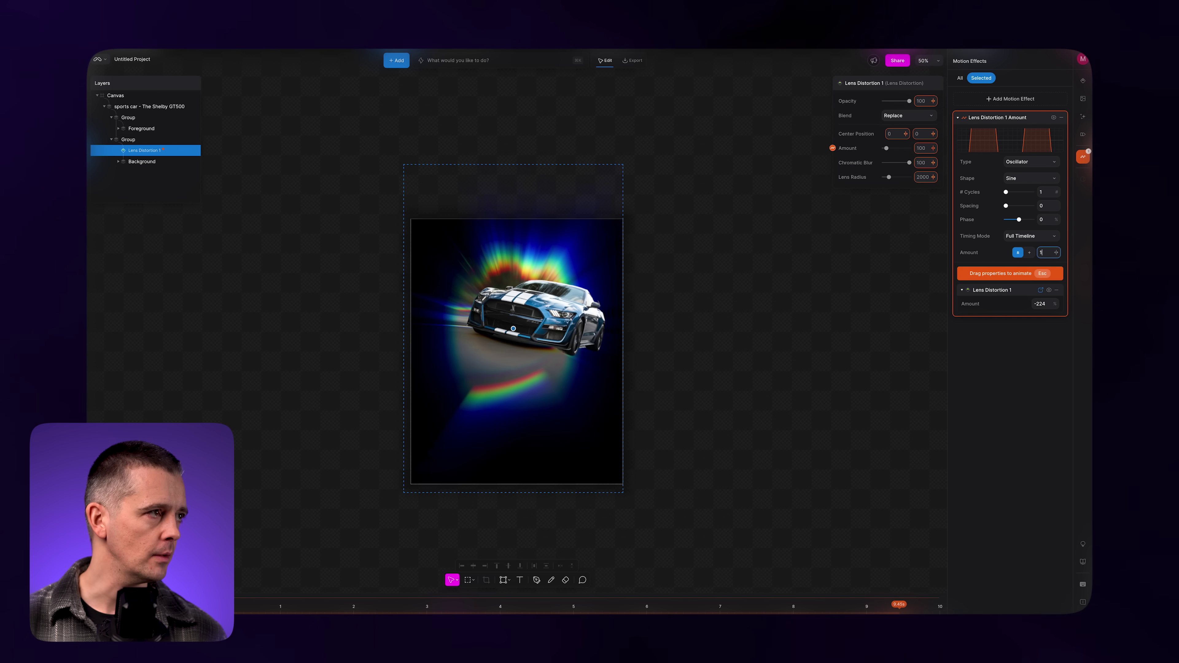
pyautogui.write('00')
pyautogui.press('Return')
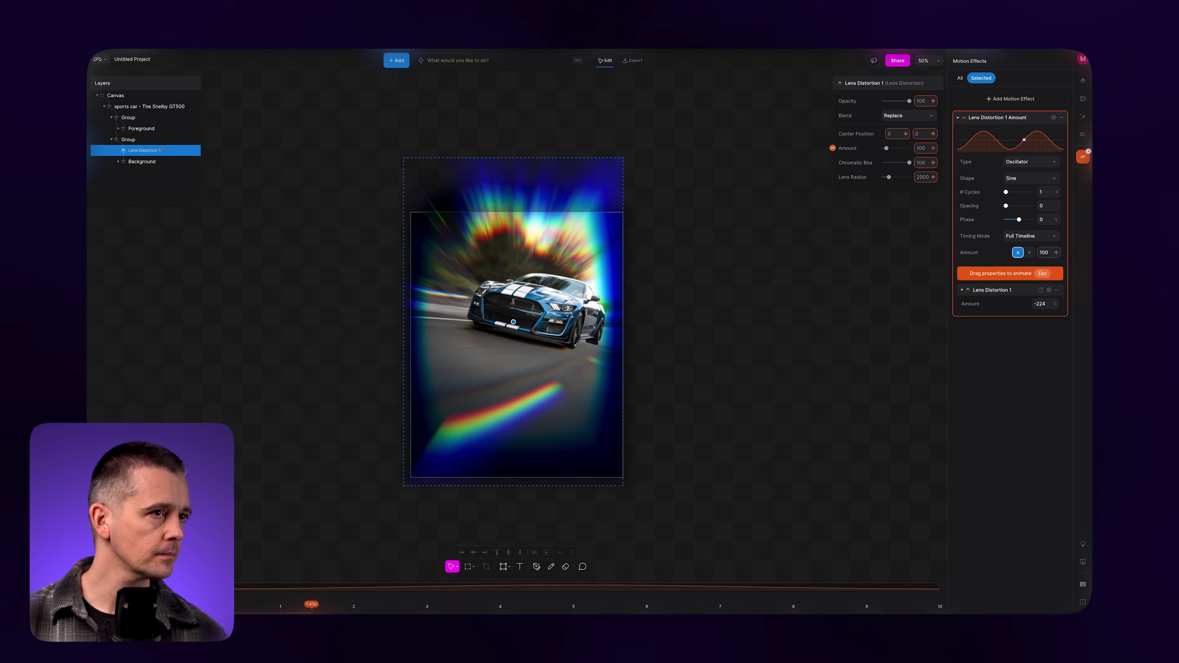
# Step: Start a new project on a 1080×1080 Square canvas with a black background
pyautogui.hotkey('ctrl', 'shift', 'e')
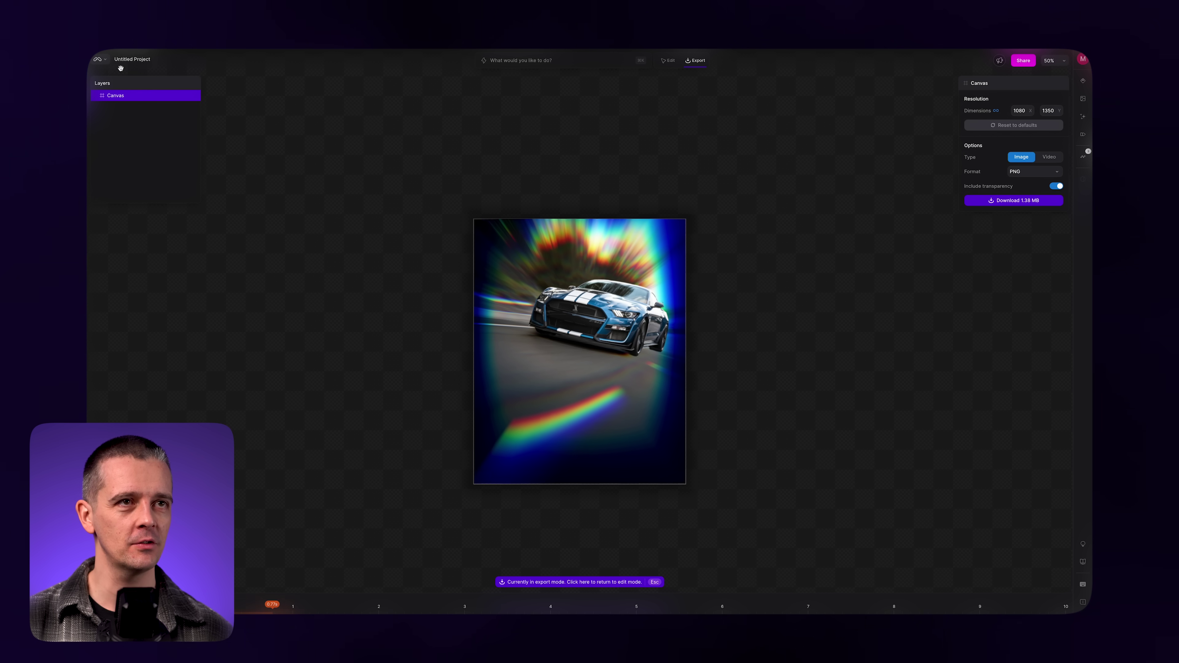
pyautogui.click(105, 62)
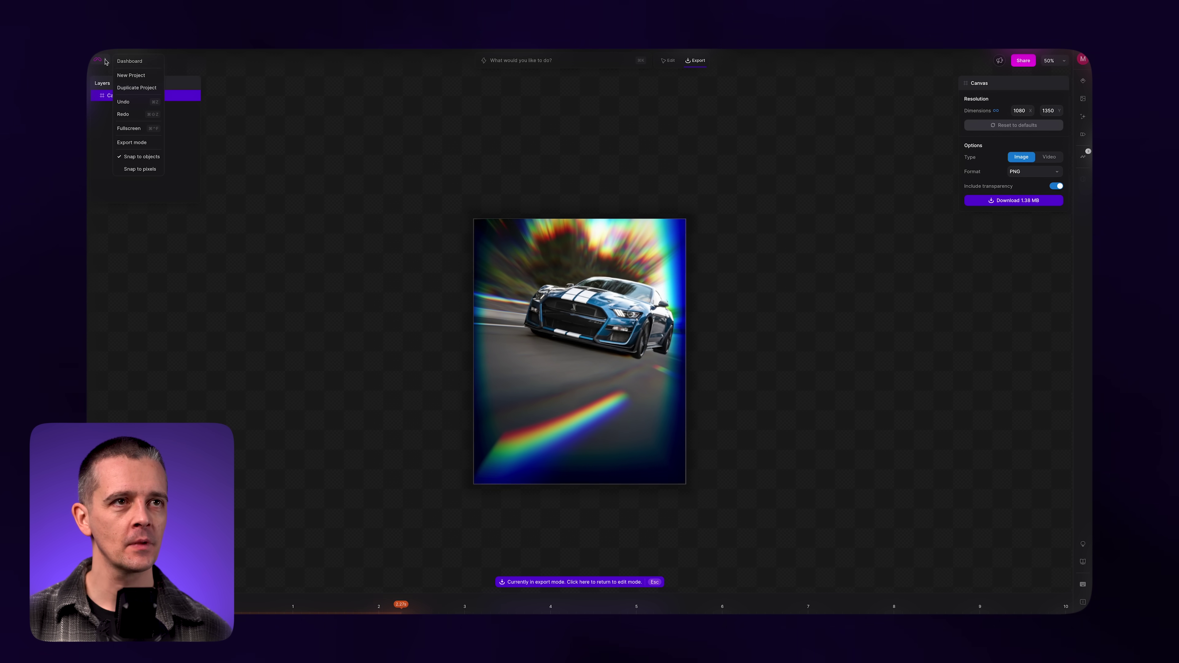
pyautogui.click(135, 78)
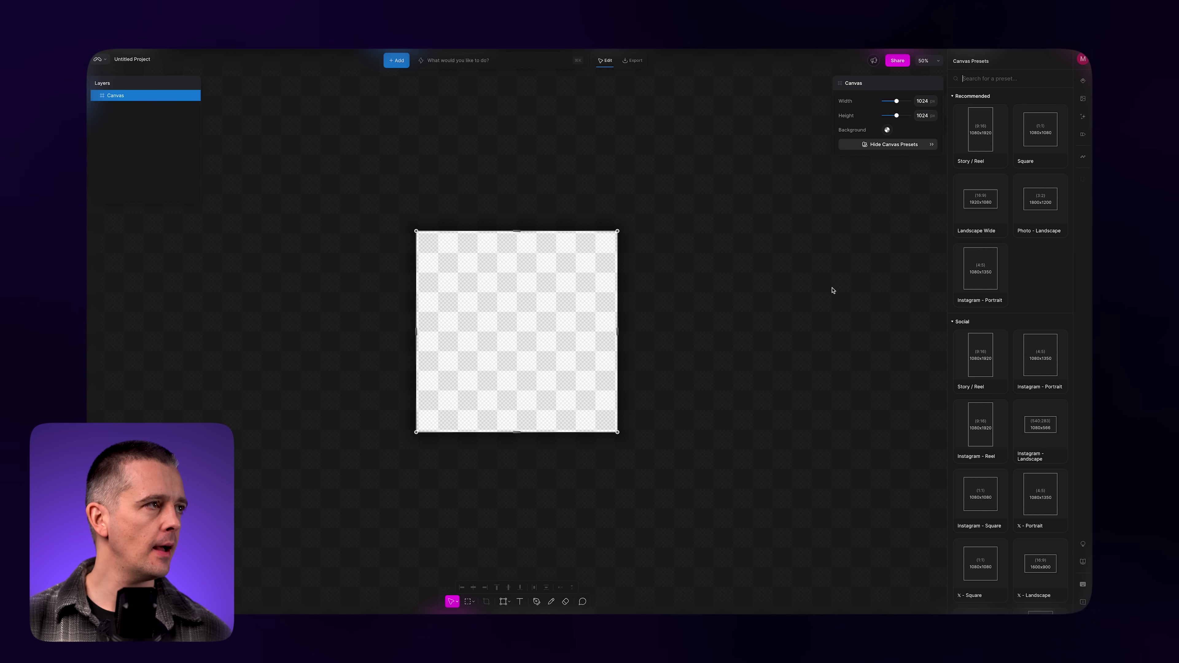
pyautogui.click(1024, 142)
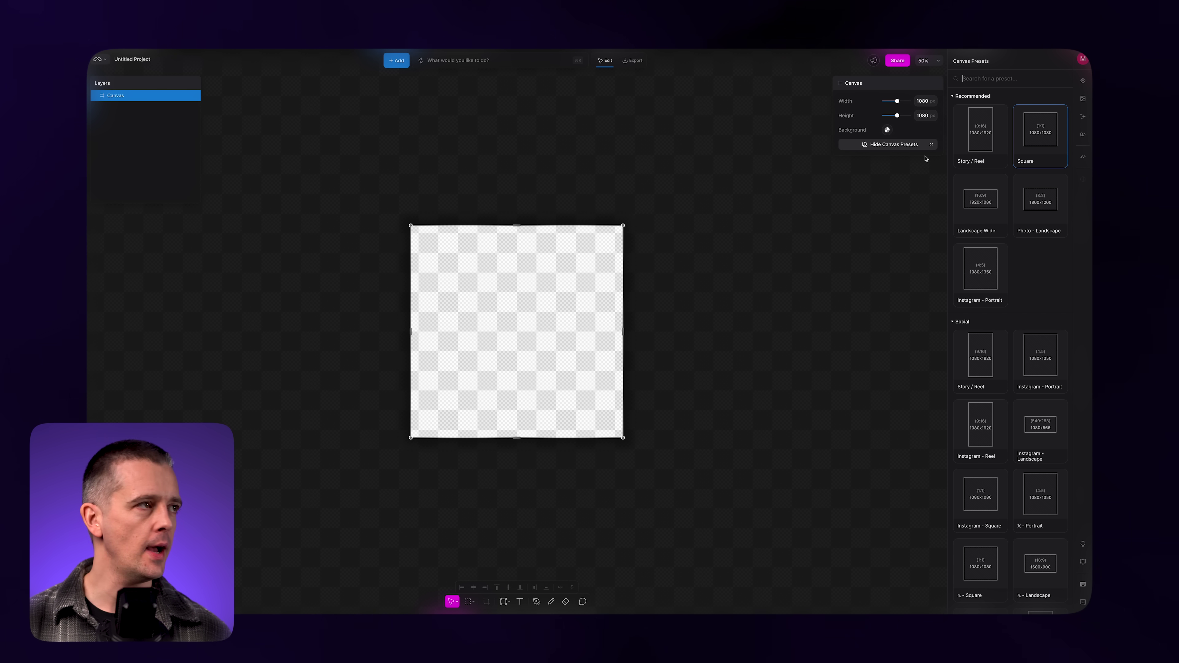
pyautogui.click(887, 131)
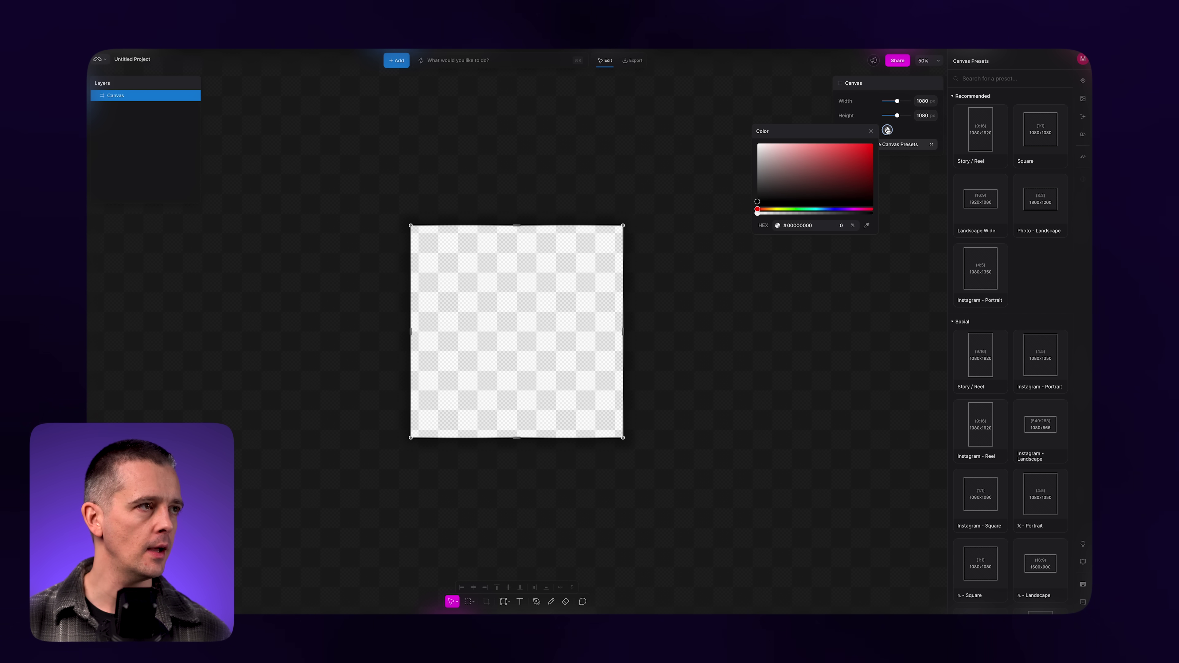
pyautogui.click(807, 193)
pyautogui.click(756, 329)
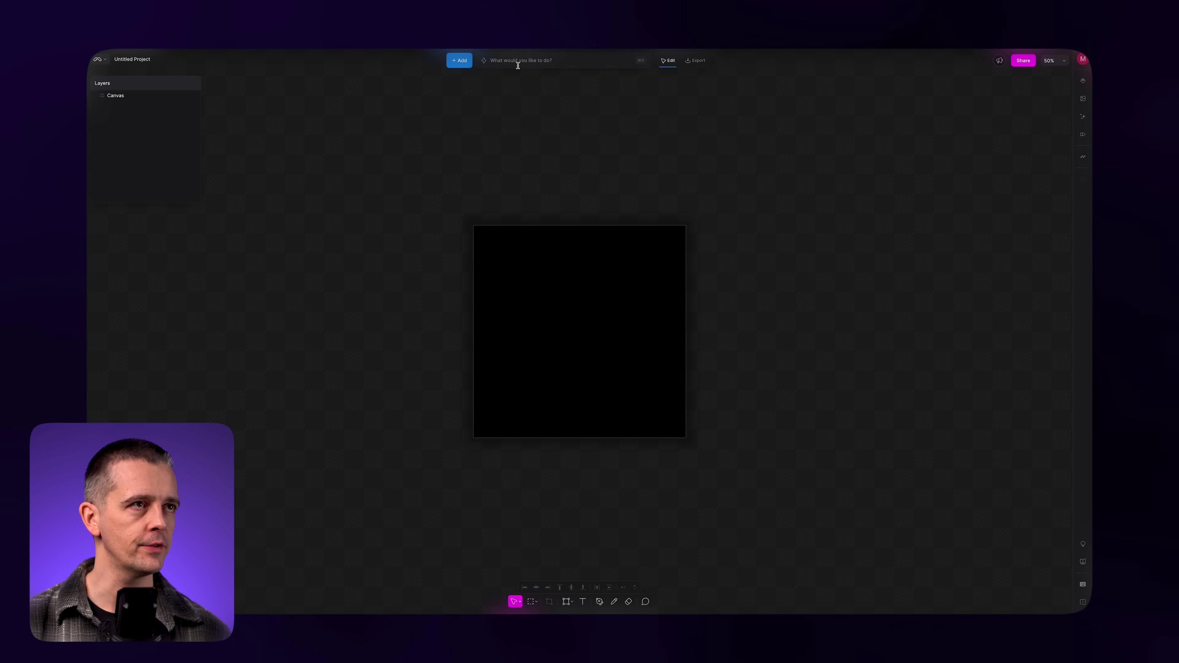
# Step: Add a text layer via the 'text' command reading 'Animate', correcting the capital N
pyautogui.click(534, 61)
pyautogui.write('text')
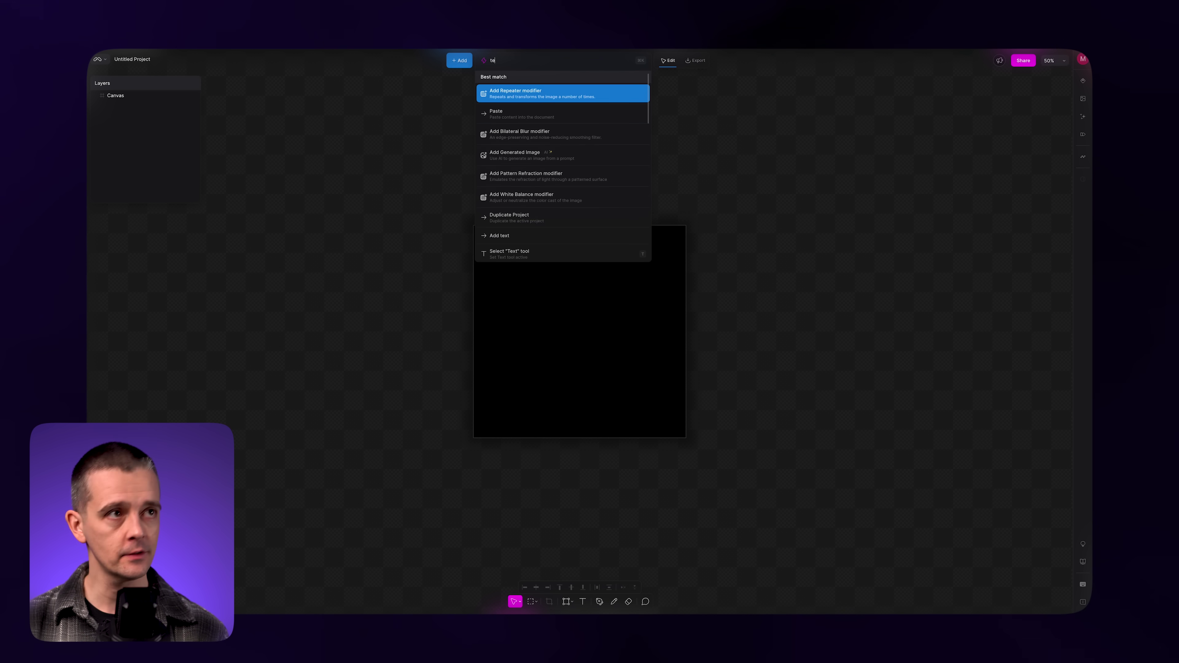
pyautogui.click(523, 92)
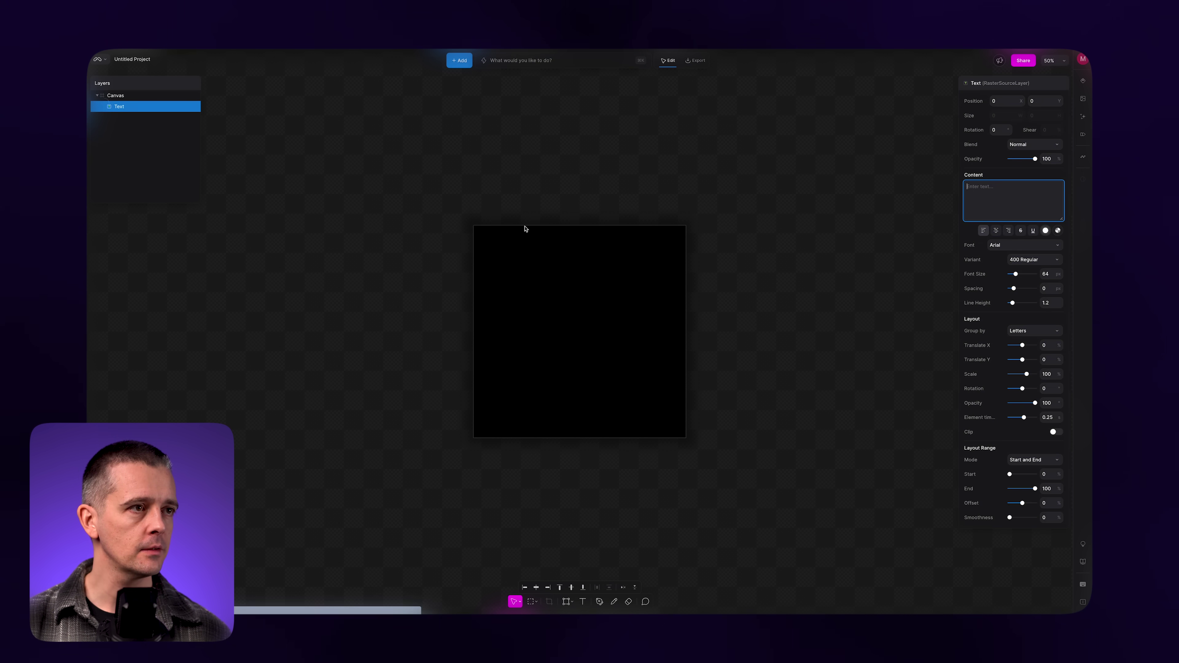
pyautogui.write('ANimate')
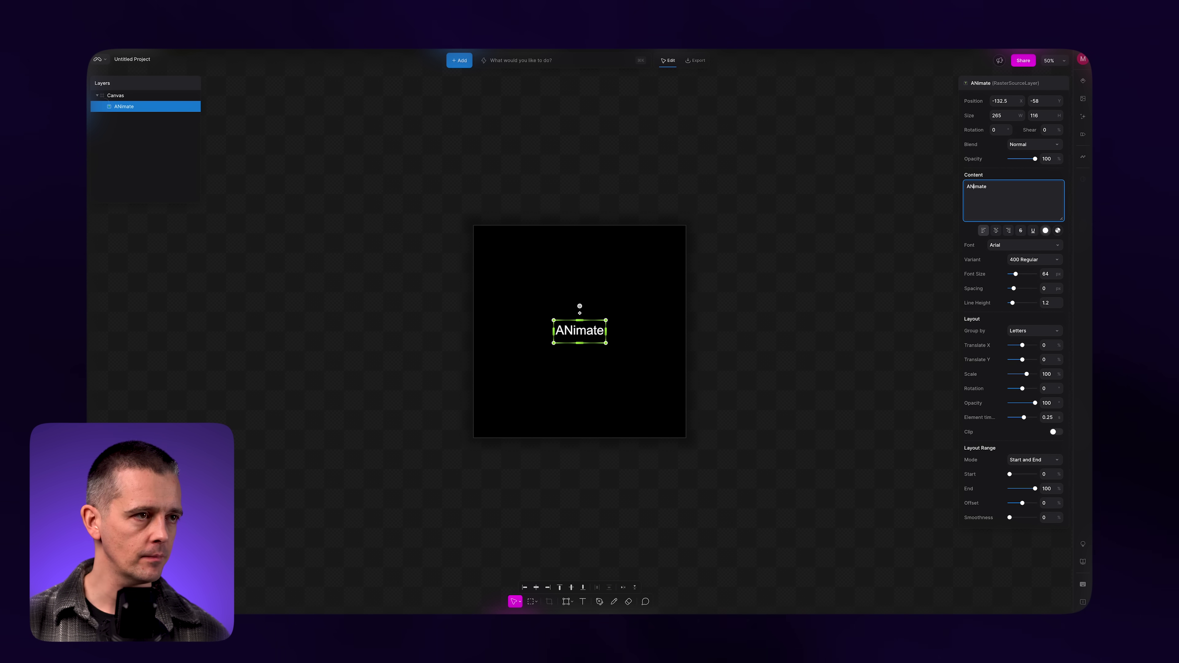
pyautogui.click(989, 194)
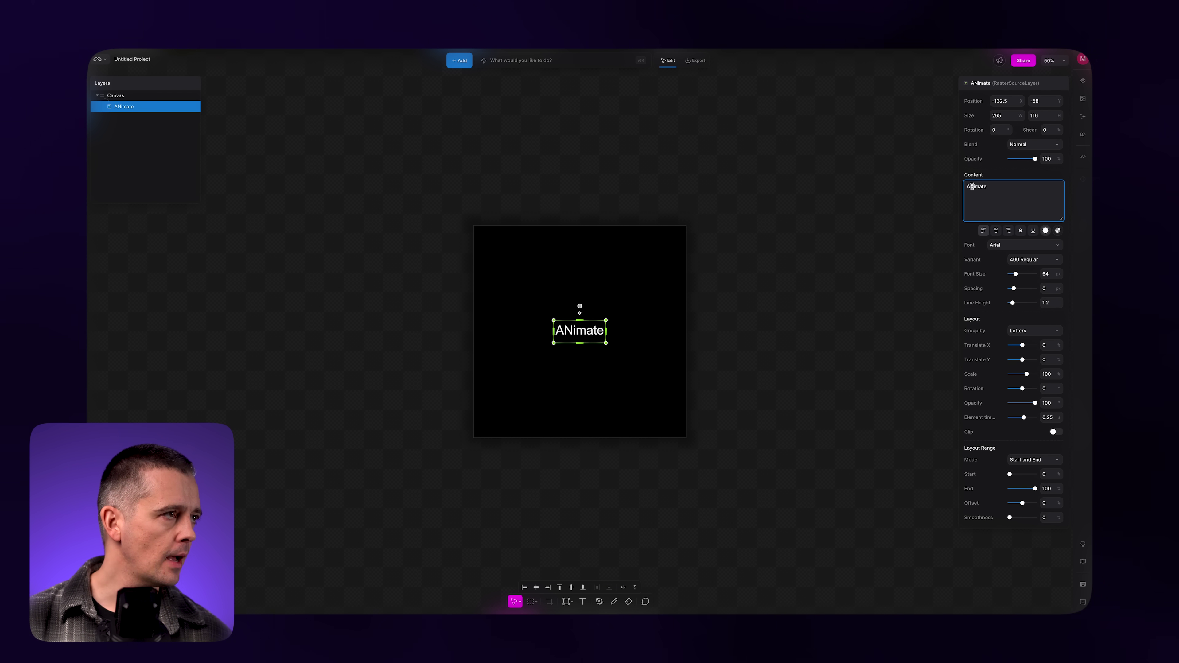
pyautogui.press('BackSpace')
pyautogui.write('n')
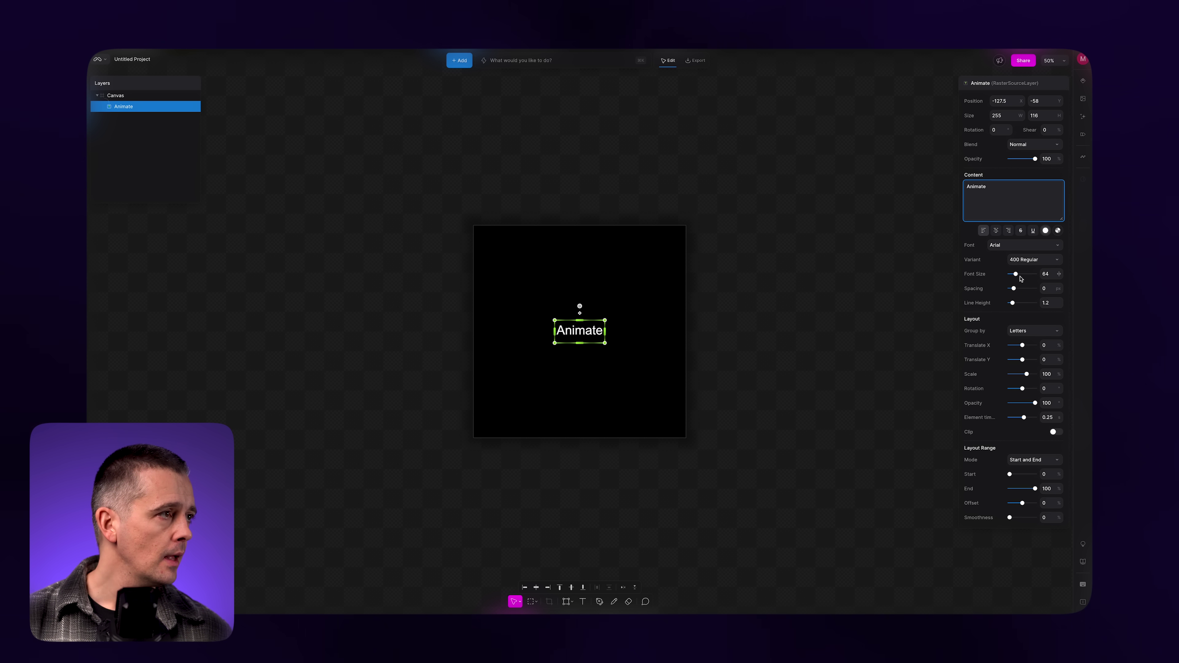
# Step: Change the Animate text's font from Arial to Public Sans 700 Bold
pyautogui.moveTo(1017, 275); pyautogui.dragTo(1028, 277)
pyautogui.click(1004, 246)
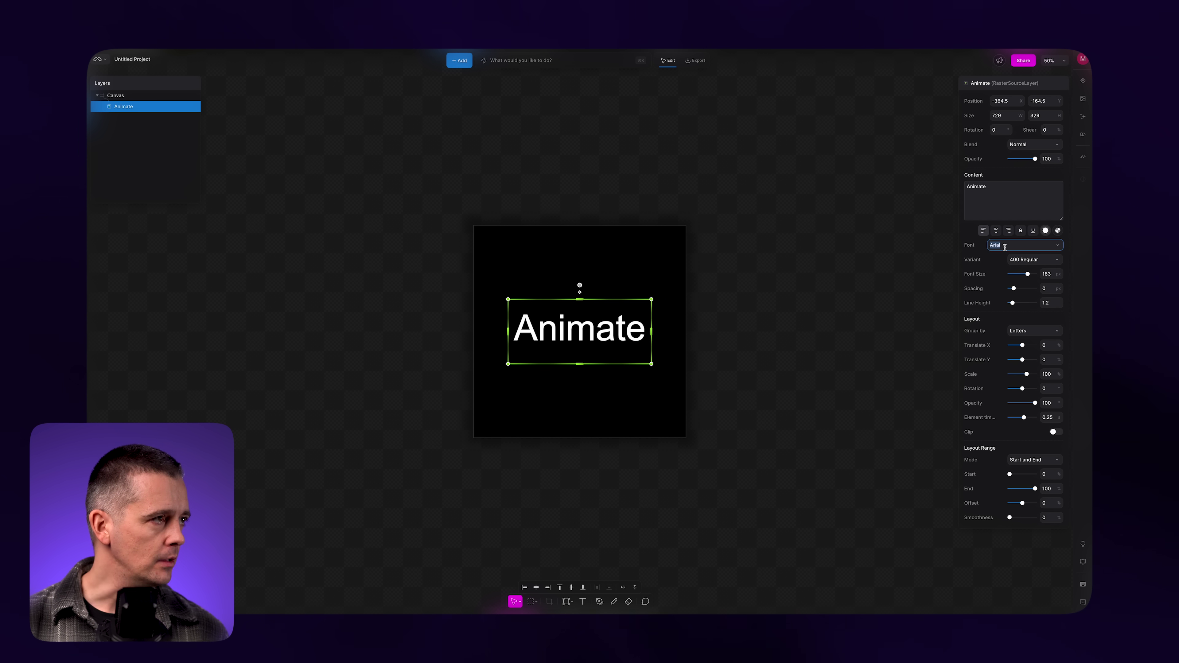
pyautogui.click(1057, 247)
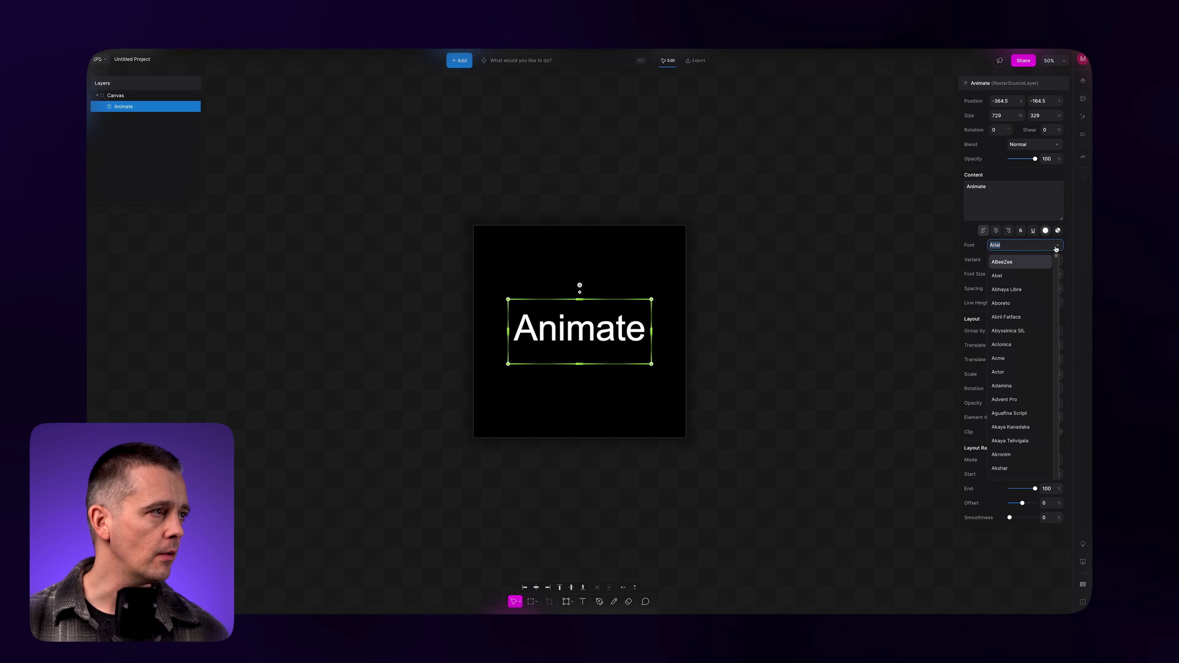
pyautogui.moveTo(1057, 260); pyautogui.dragTo(1056, 311)
pyautogui.scroll(-3, 1045, 317)
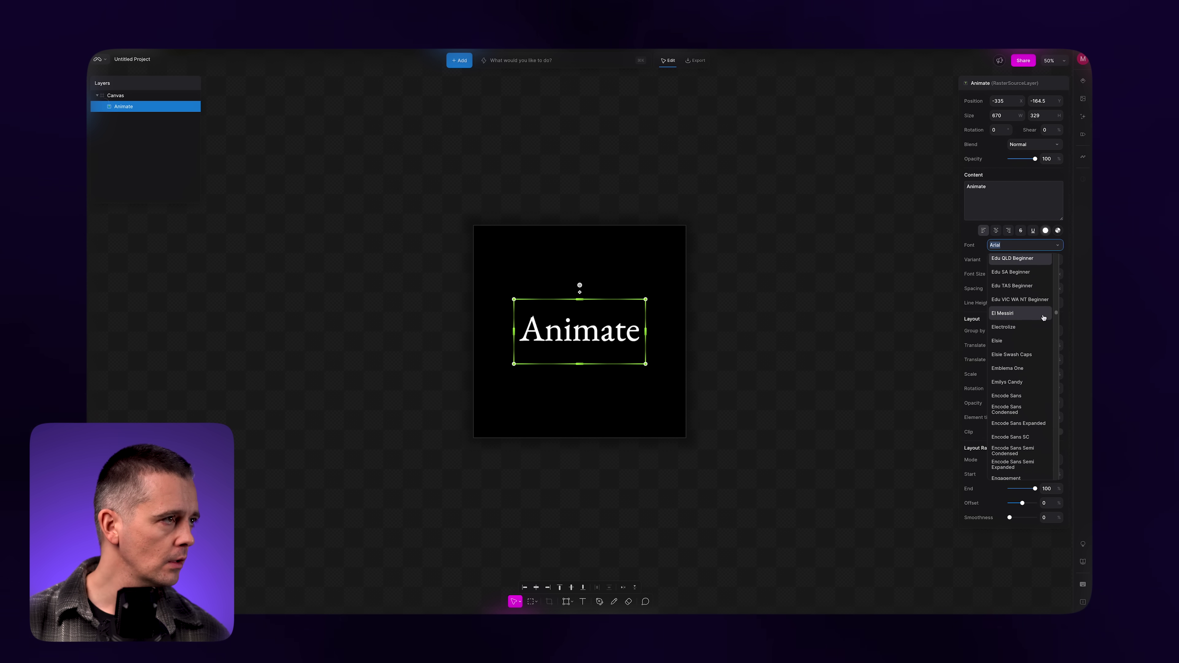
pyautogui.write('public')
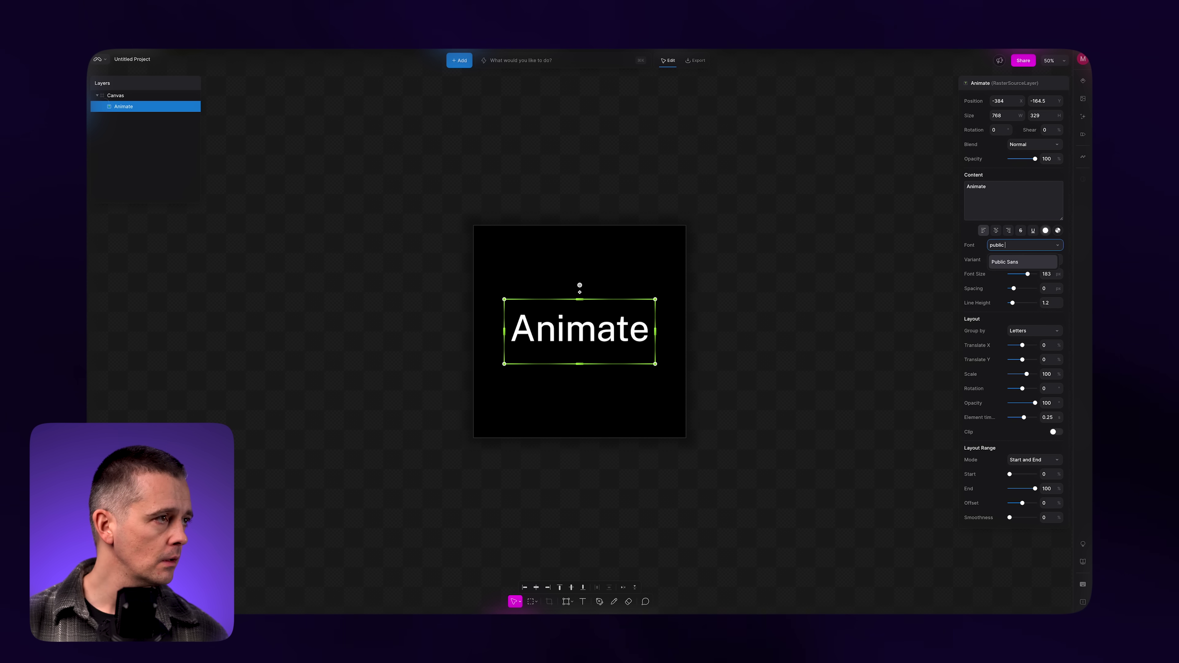
pyautogui.click(1021, 261)
pyautogui.click(1026, 263)
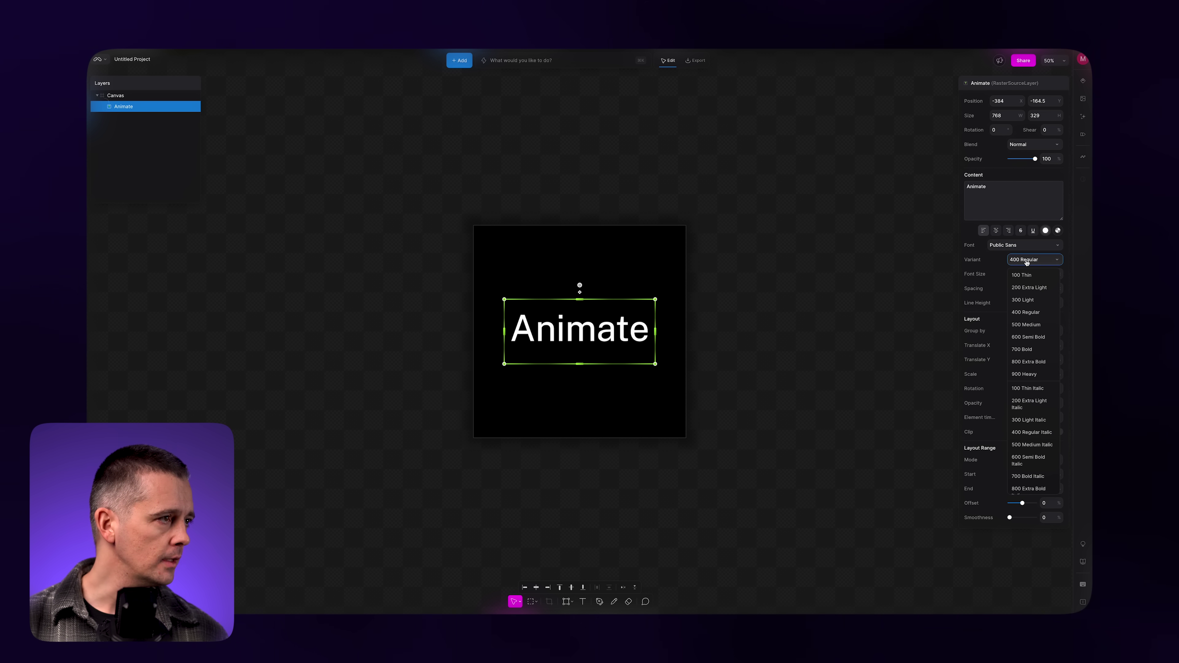
pyautogui.click(1026, 349)
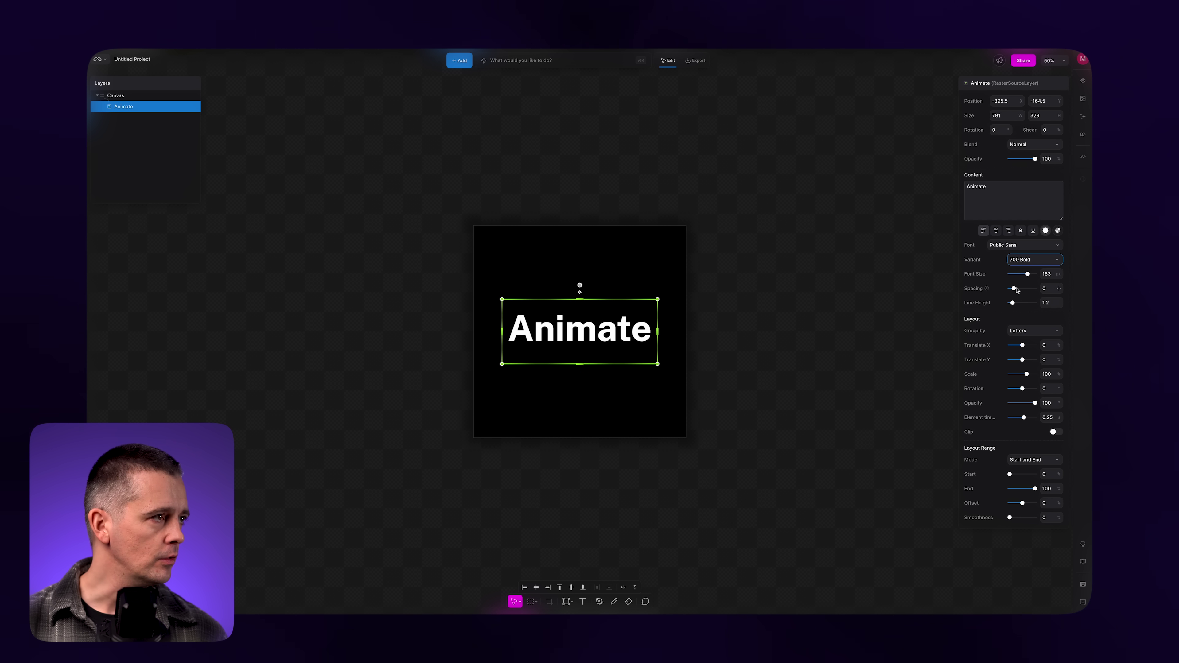
# Step: Tighten letter spacing to -2.8 and centre the text horizontally and vertically
pyautogui.moveTo(1015, 289); pyautogui.dragTo(1014, 290)
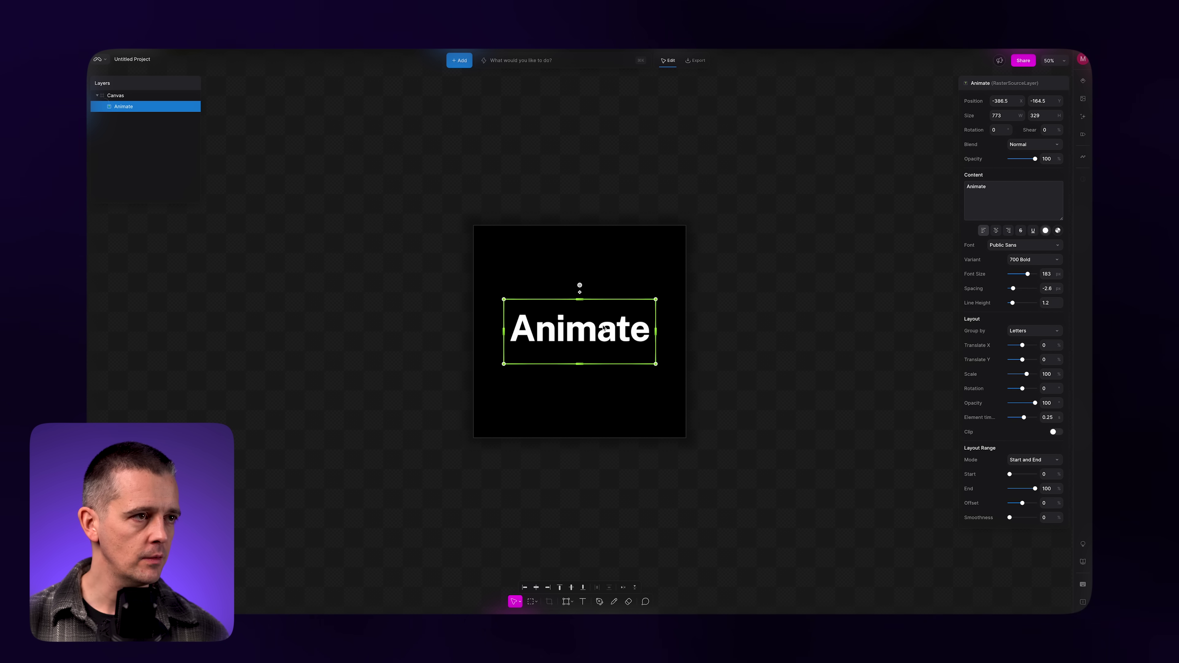
pyautogui.moveTo(606, 328); pyautogui.dragTo(681, 270)
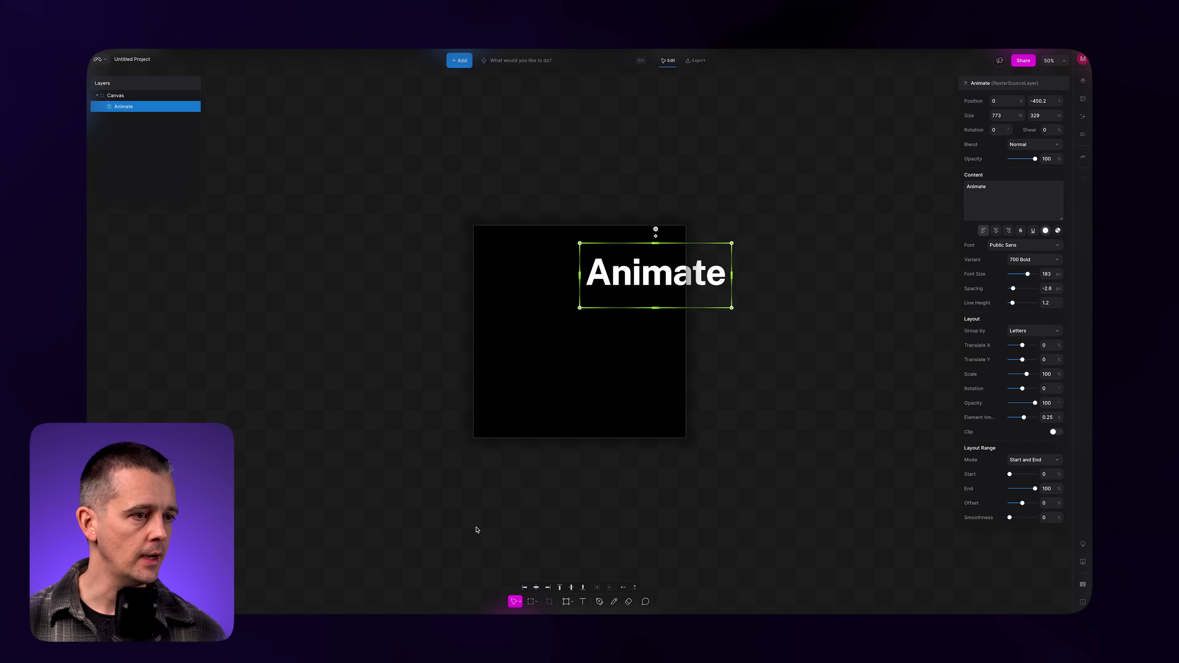
pyautogui.click(536, 588)
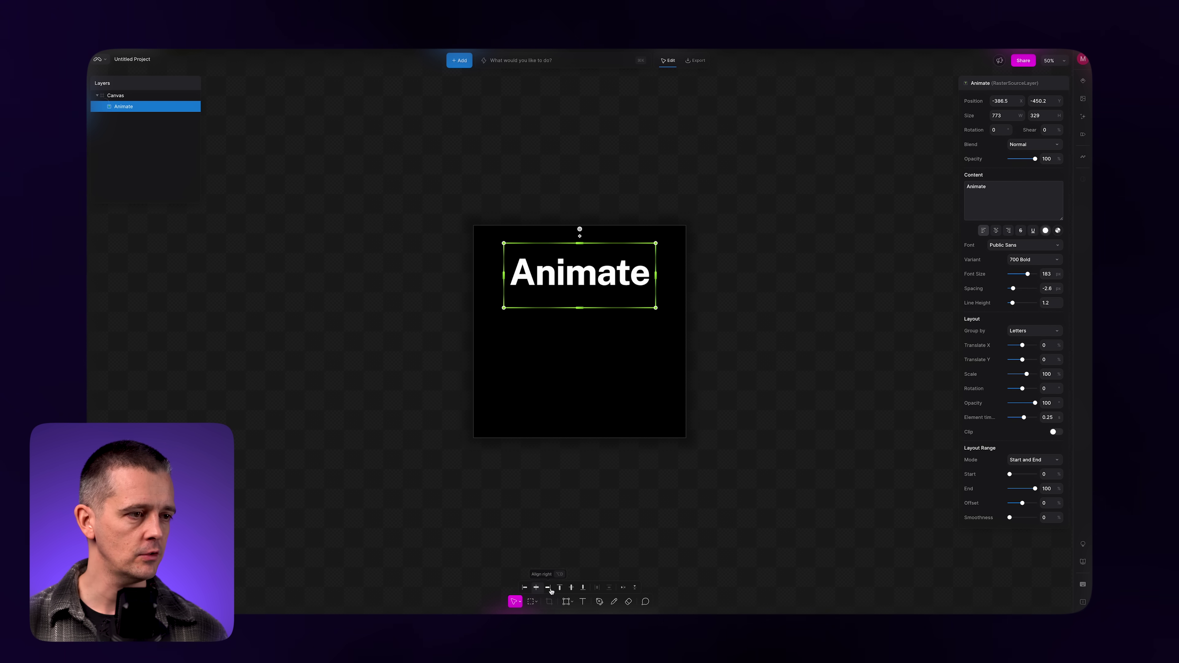
pyautogui.click(572, 588)
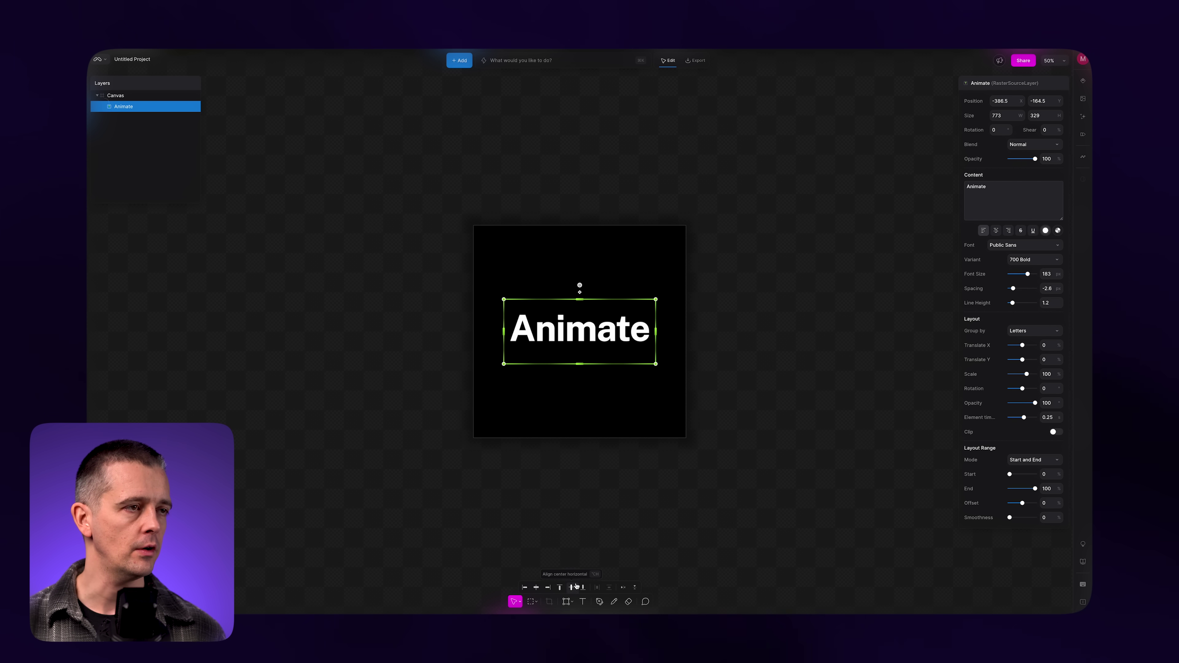
pyautogui.click(706, 363)
pyautogui.click(606, 332)
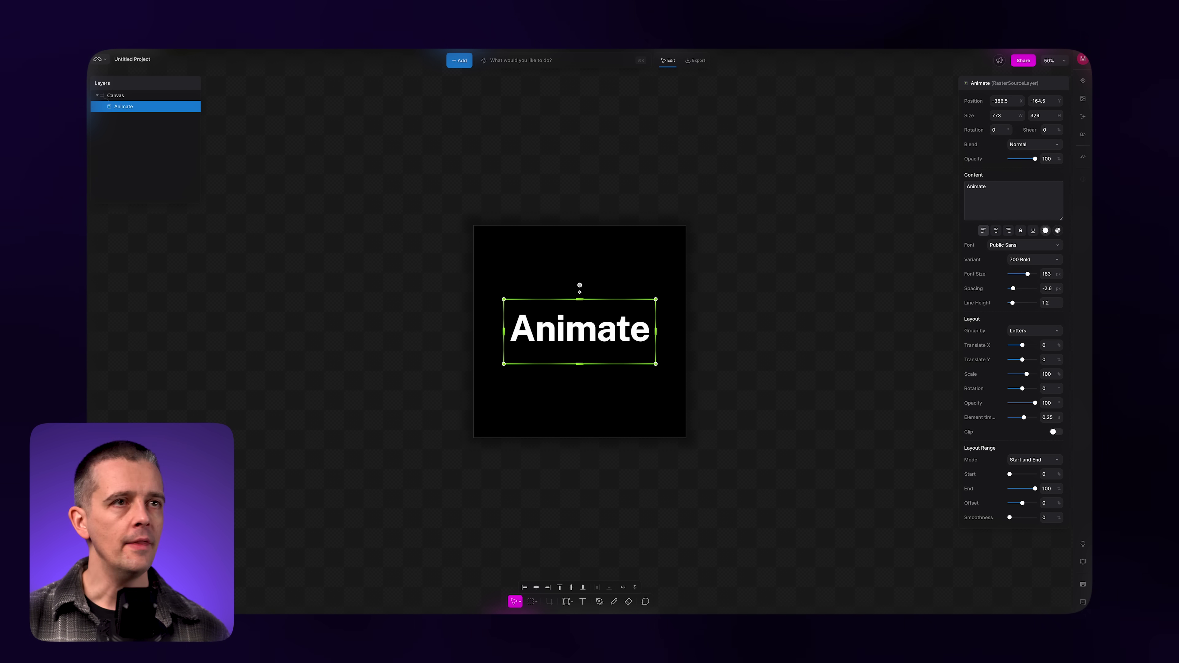
# Step: Add a Lens Distortion modifier over the Animate text, undoing a first oscillator link
pyautogui.click(1083, 82)
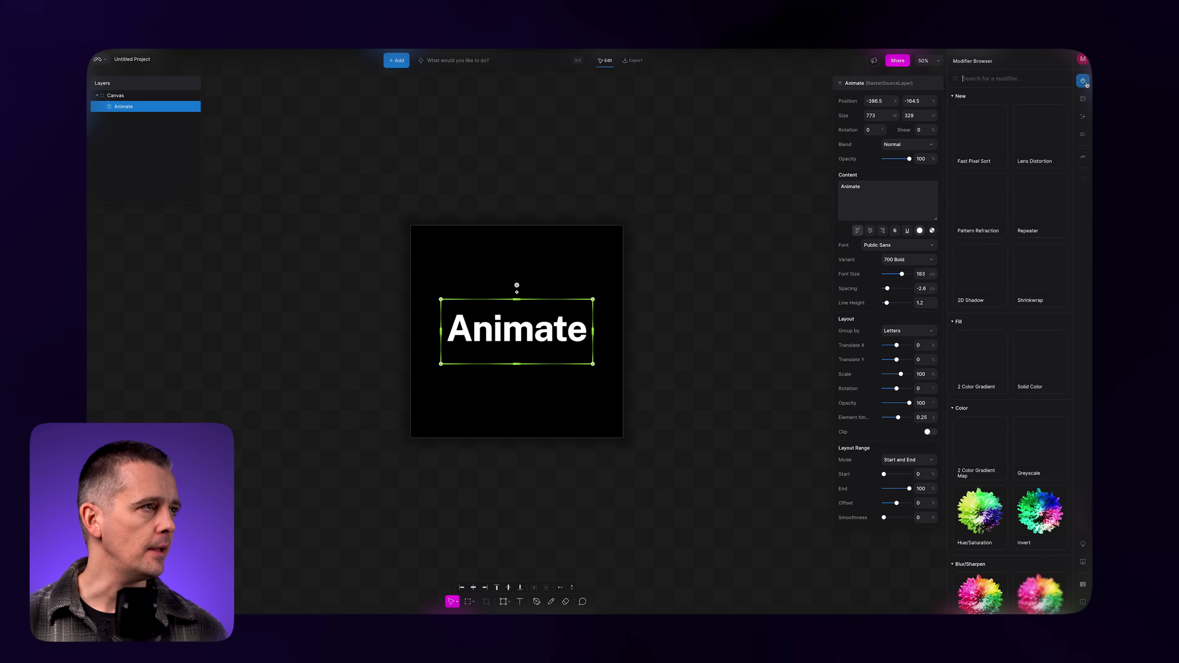
pyautogui.click(1028, 146)
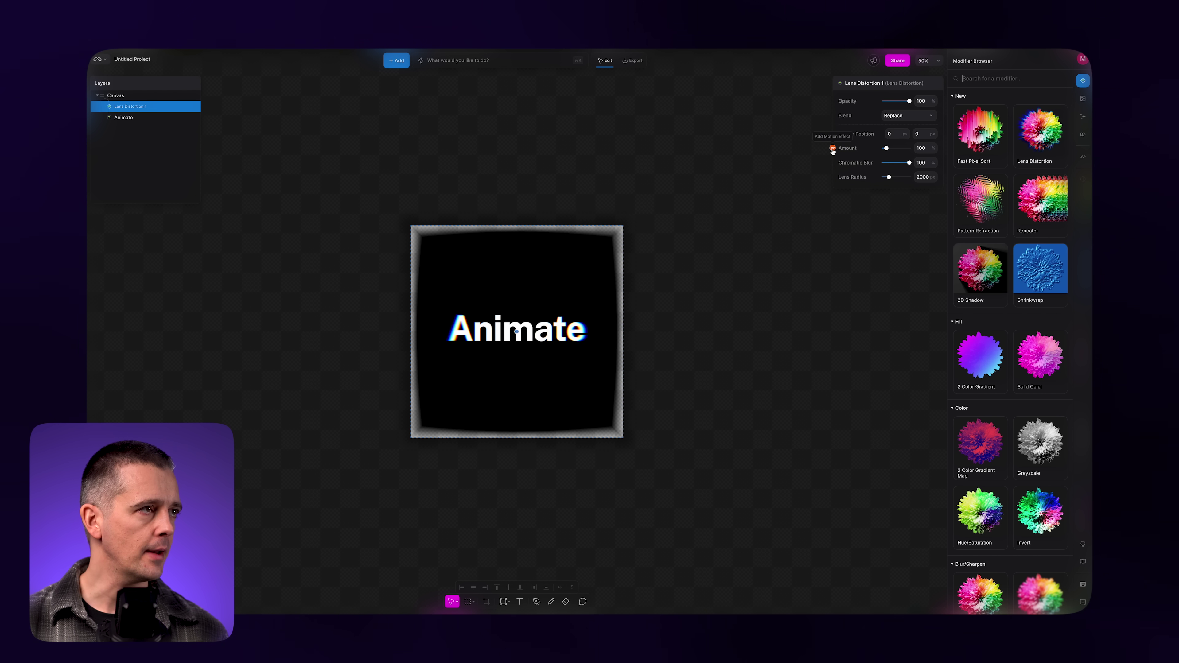
pyautogui.click(833, 149)
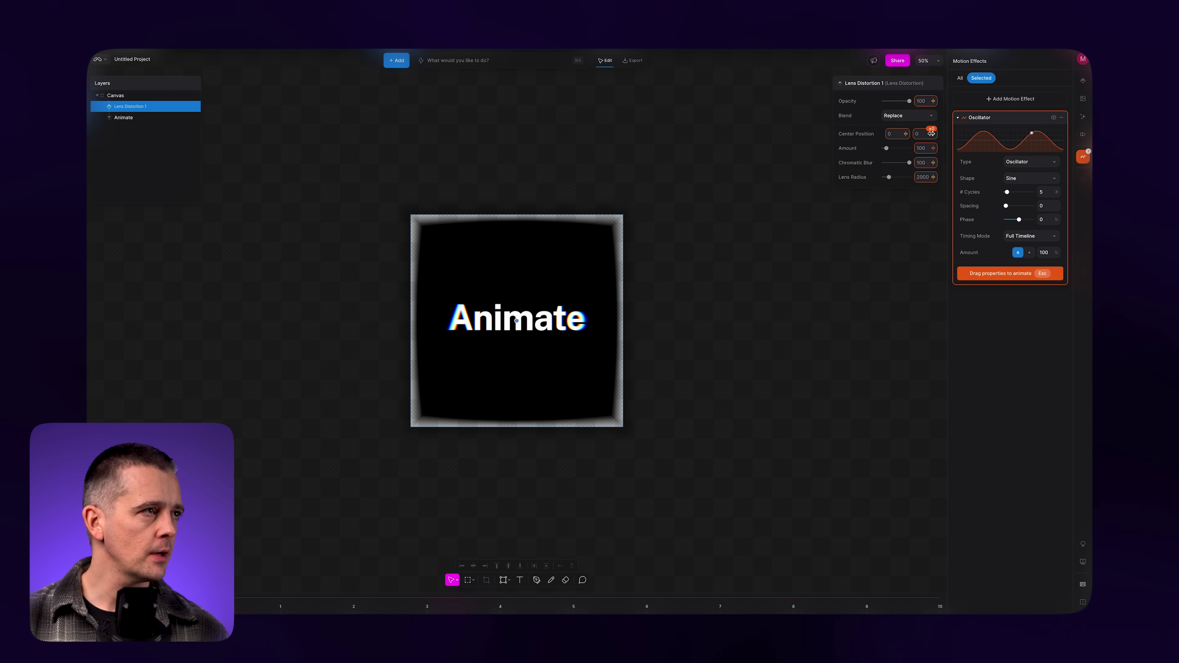
pyautogui.moveTo(931, 134); pyautogui.dragTo(941, 131)
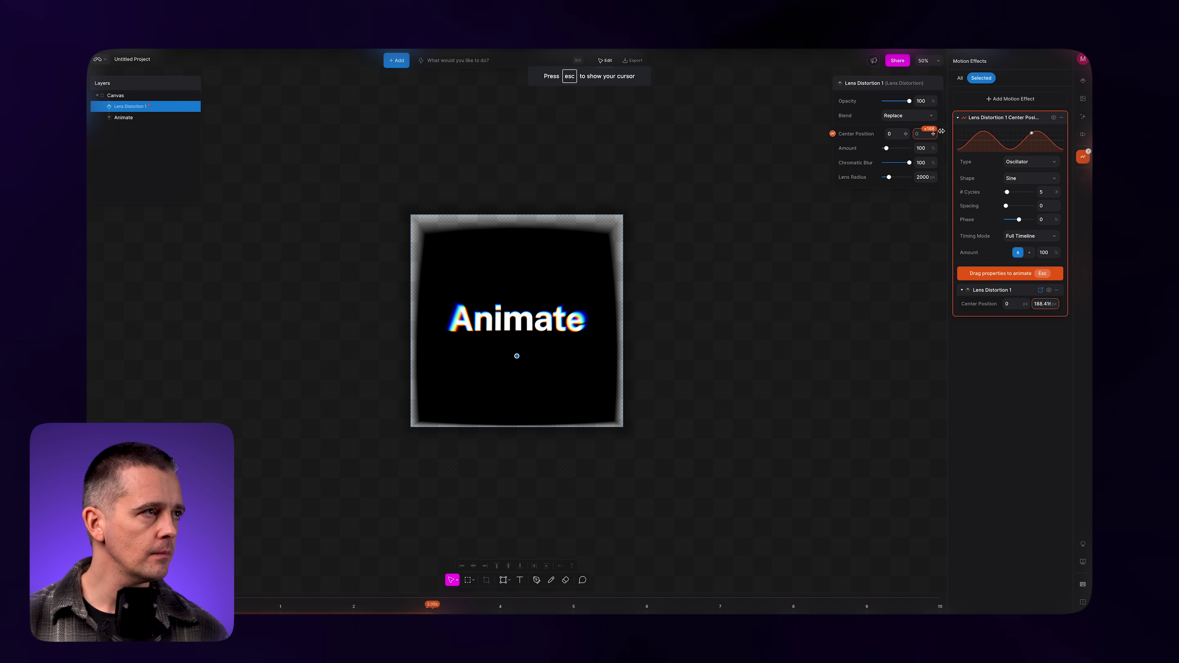
pyautogui.press('Escape')
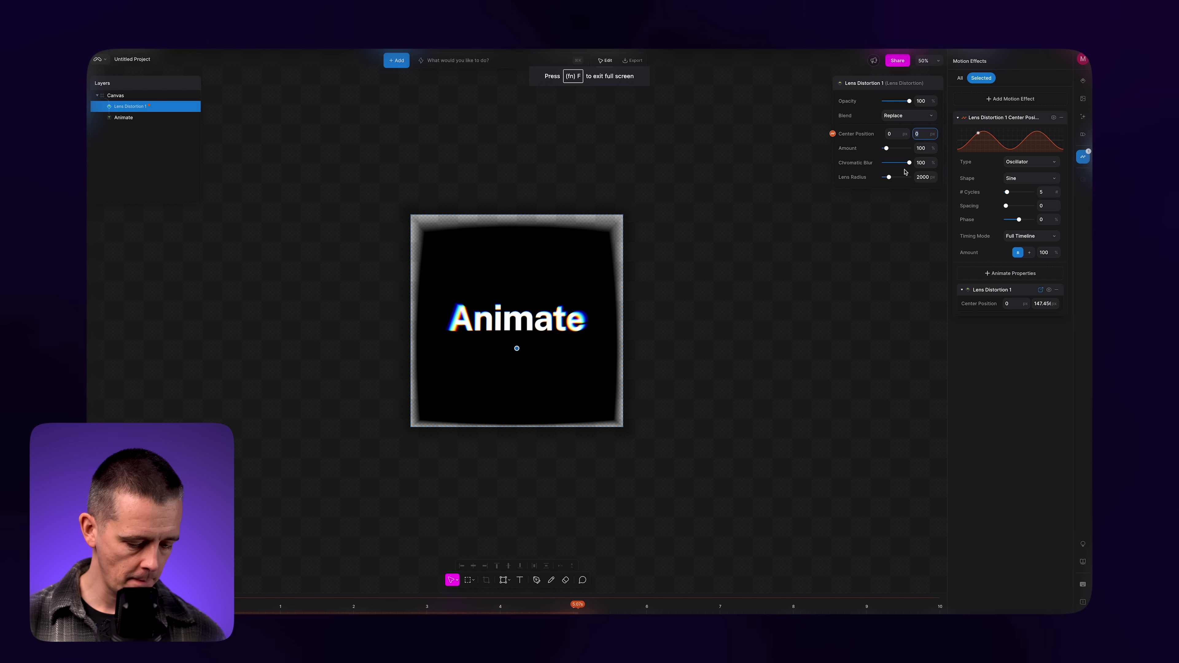
pyautogui.press('Tab')
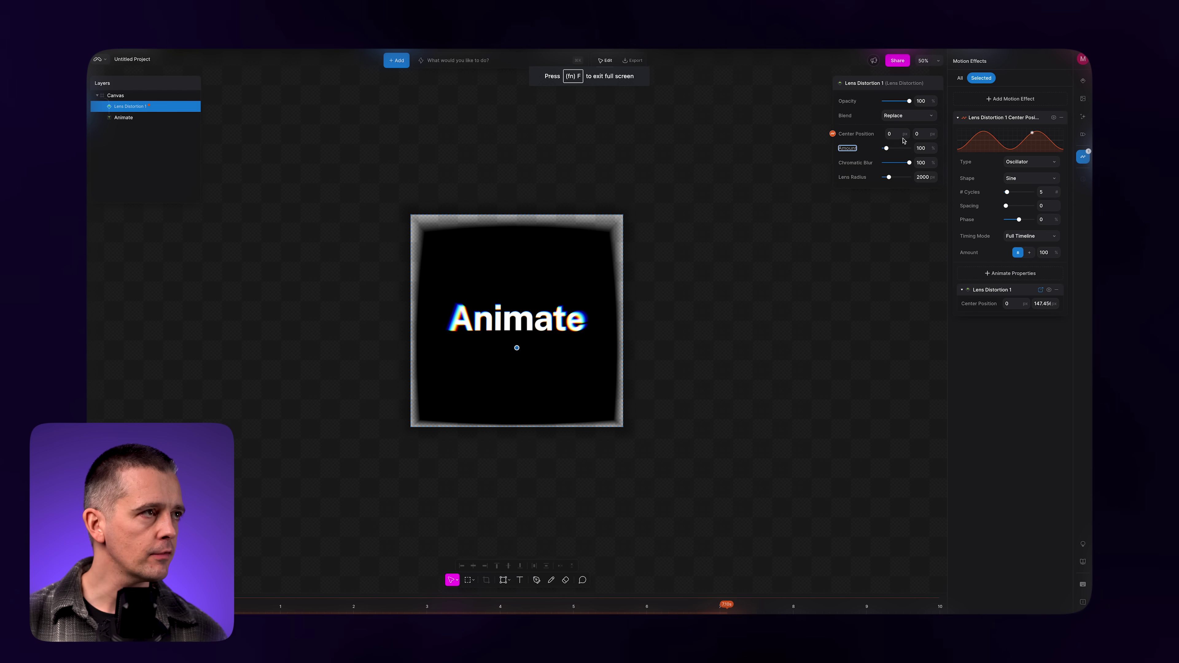
pyautogui.moveTo(906, 134); pyautogui.dragTo(911, 135)
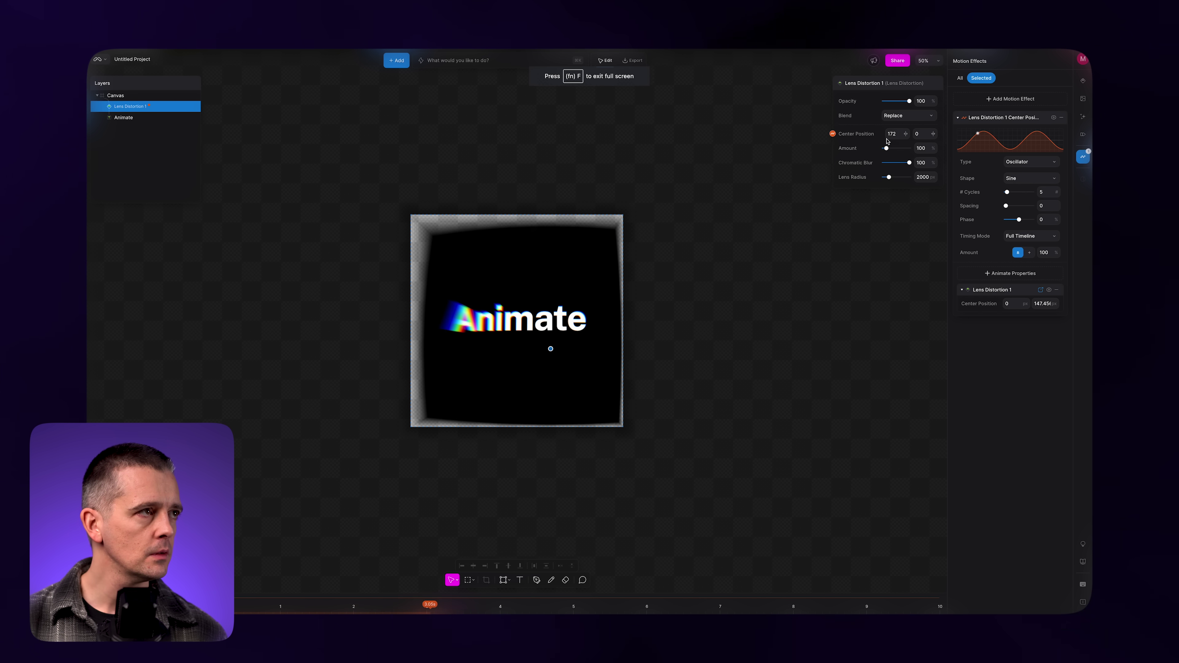
pyautogui.press('super+z')
pyautogui.press('super+z')
pyautogui.press('super+z')
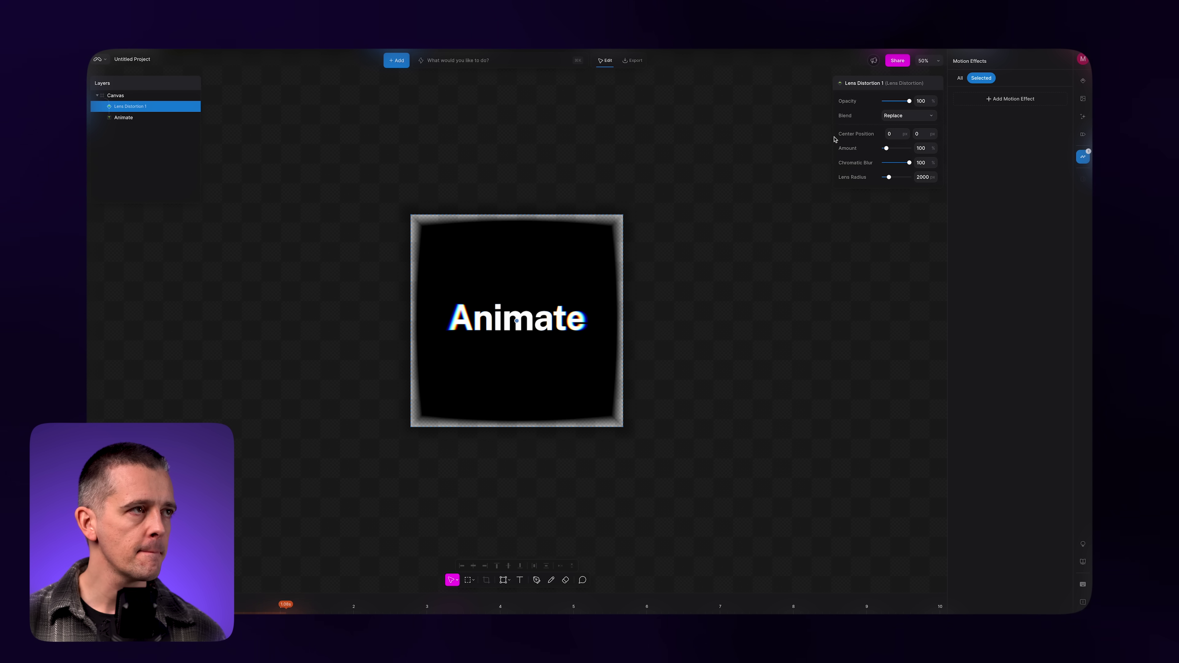
# Step: Animate the lens Center Position with a fresh oscillator, set its cycle count, and preview
pyautogui.press('o')
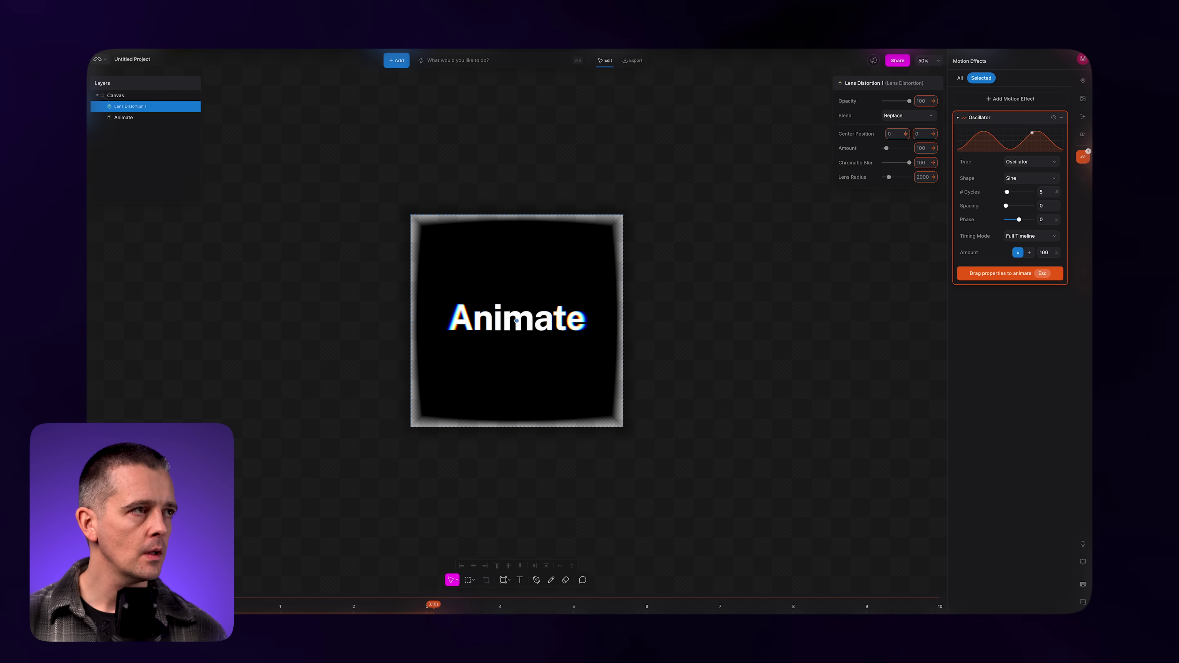
pyautogui.moveTo(903, 133); pyautogui.dragTo(909, 131)
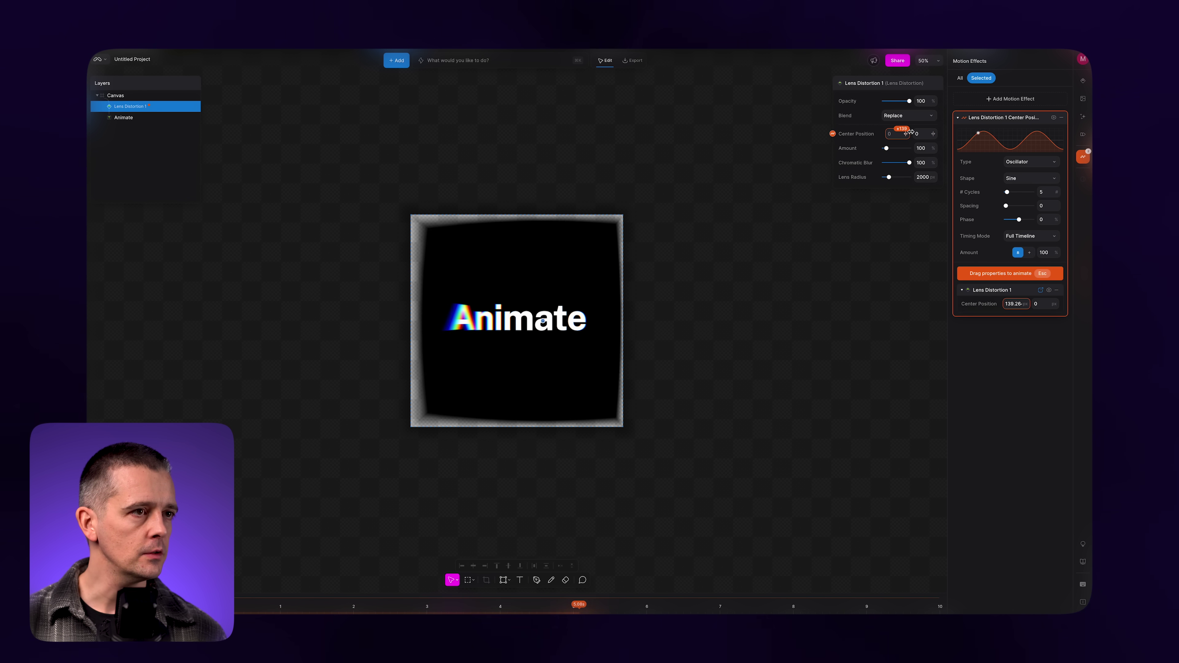
pyautogui.press('f')
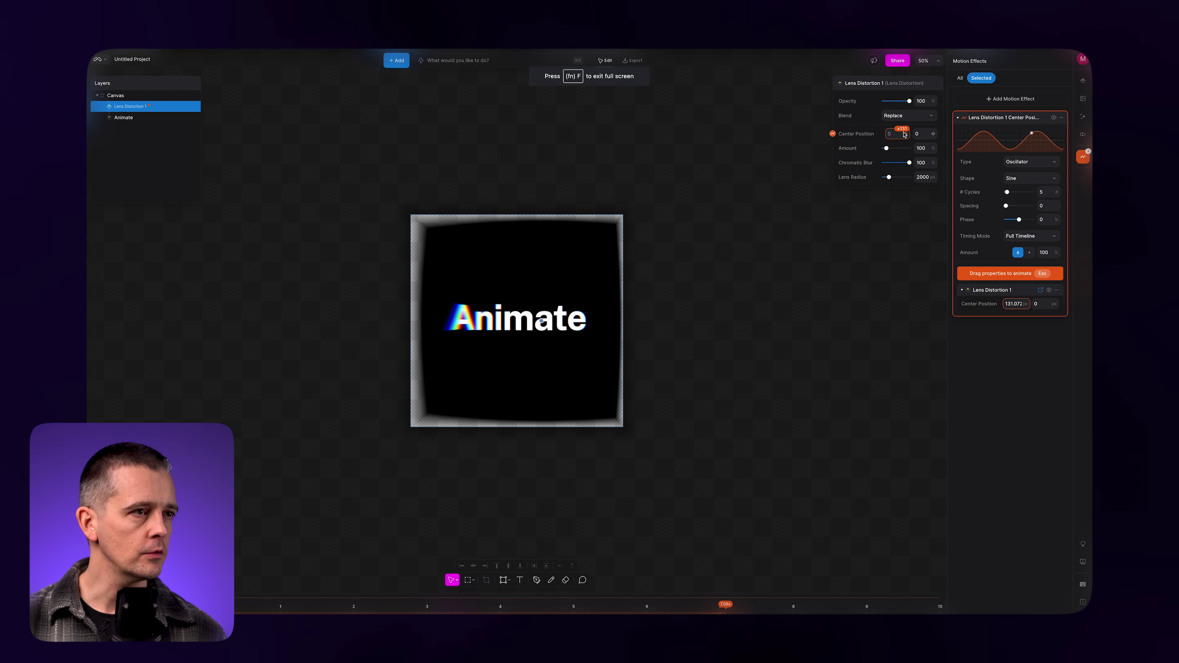
pyautogui.click(1045, 192)
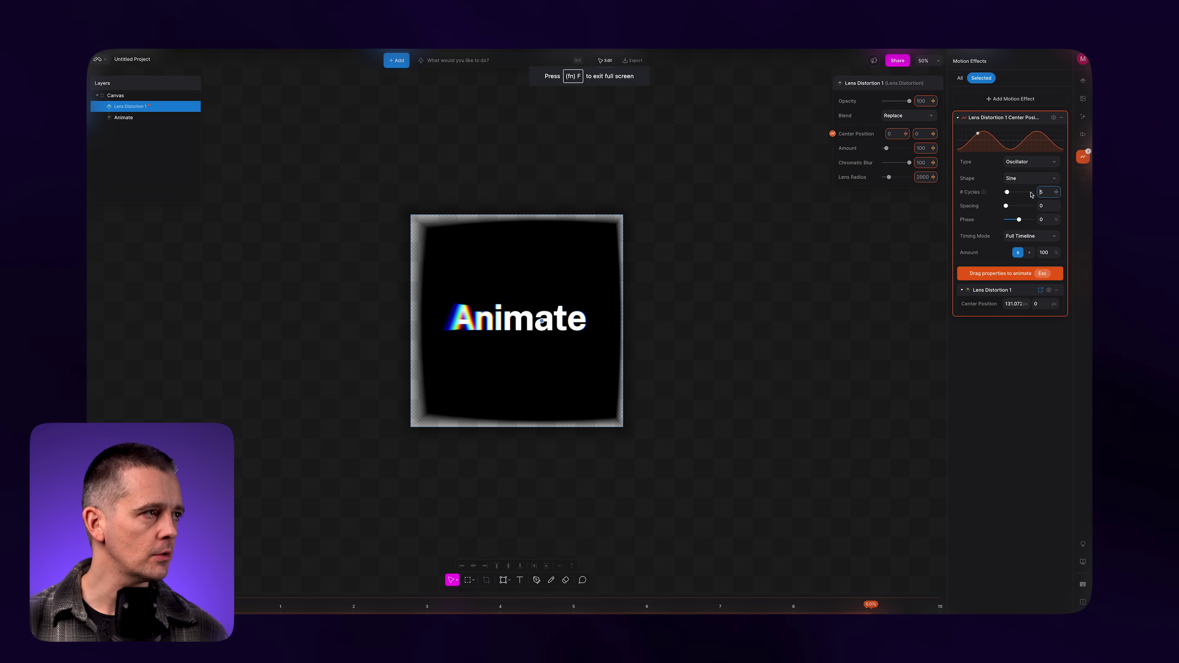
pyautogui.write('15')
pyautogui.press('Tab')
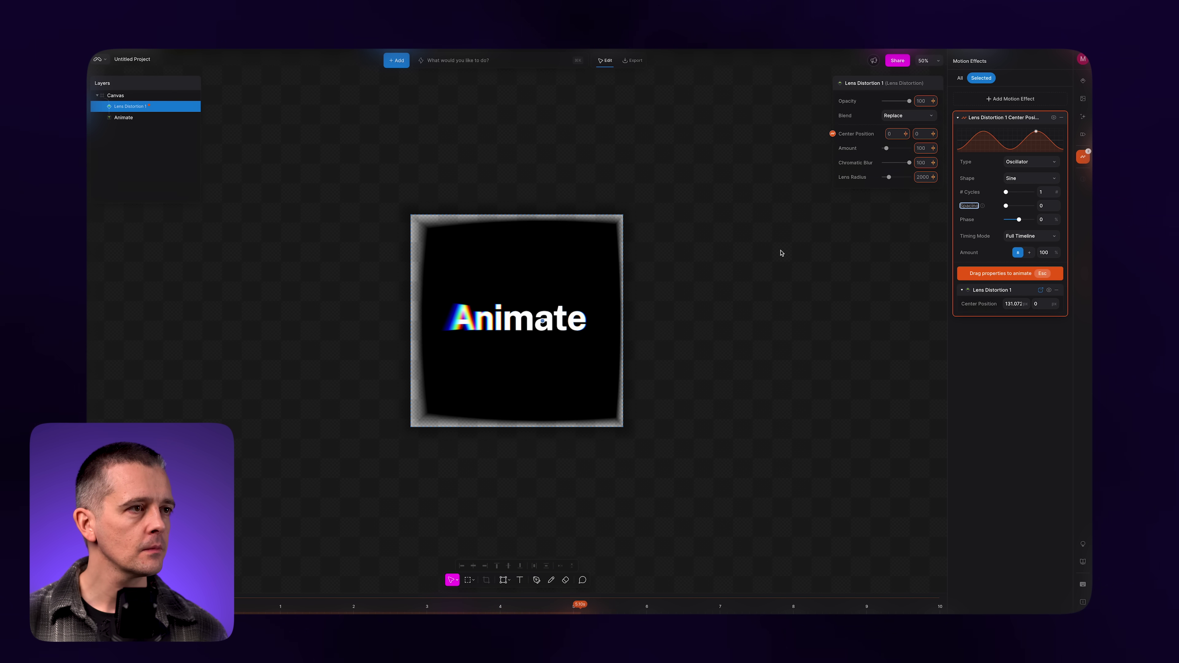
pyautogui.click(632, 61)
pyautogui.click(667, 62)
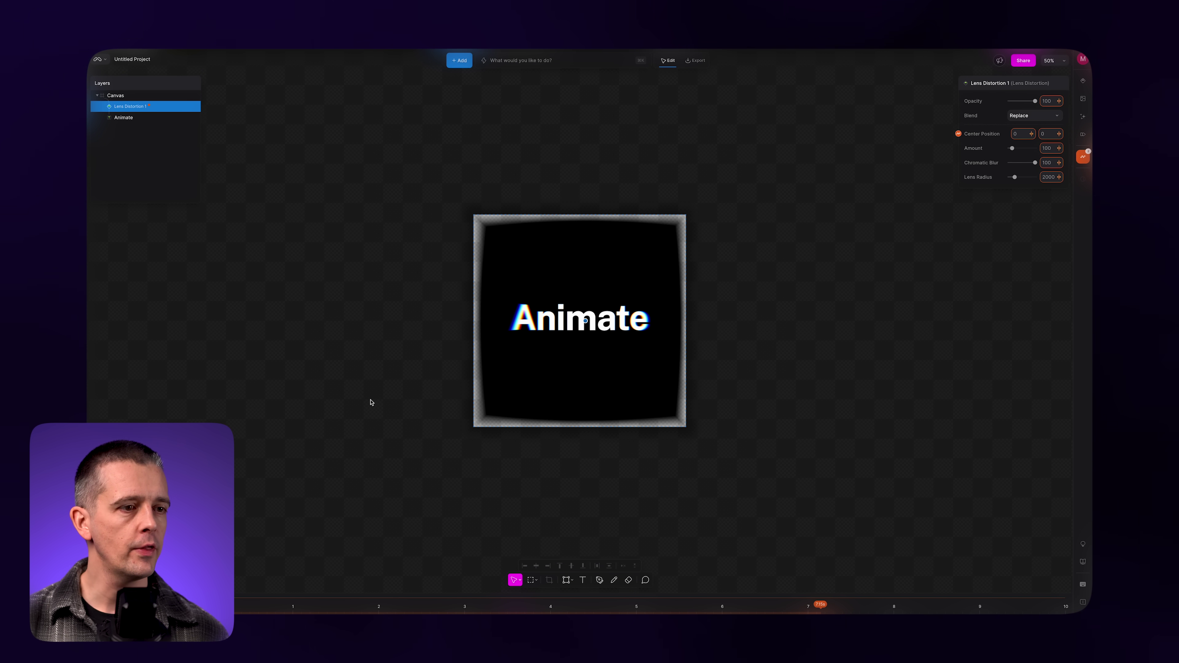
# Step: Group Lens Distortion 1 with the Animate text and preview it in export mode
pyautogui.click(567, 582)
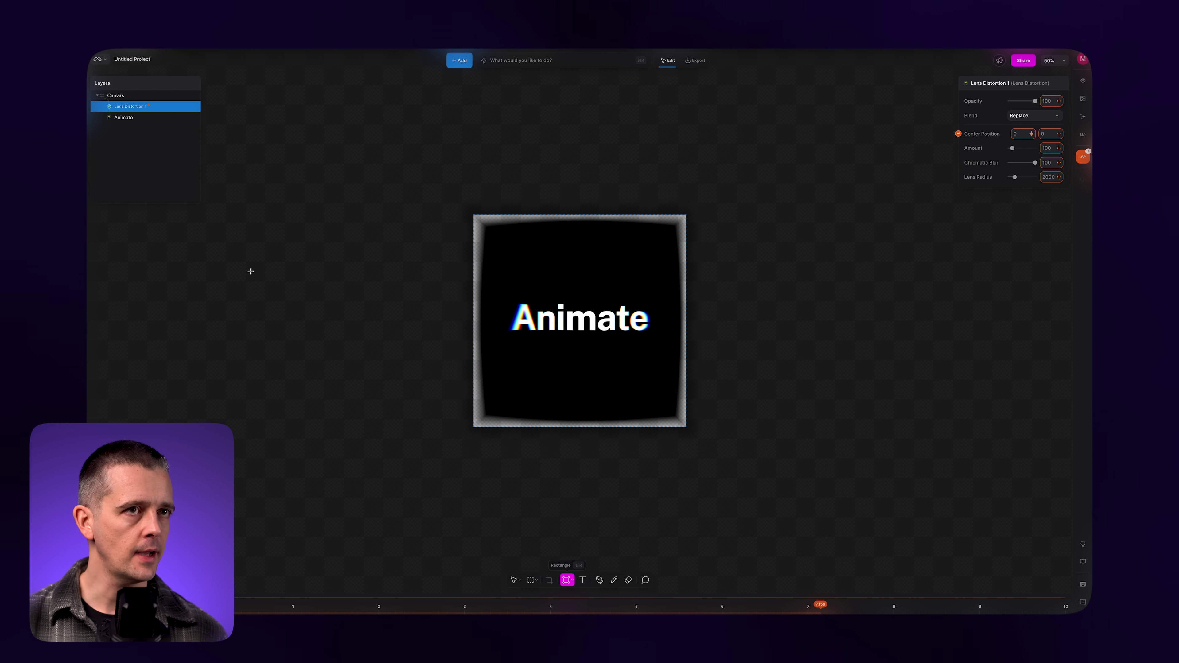
pyautogui.keyDown('shift'); pyautogui.click(138, 117); pyautogui.keyUp('shift')
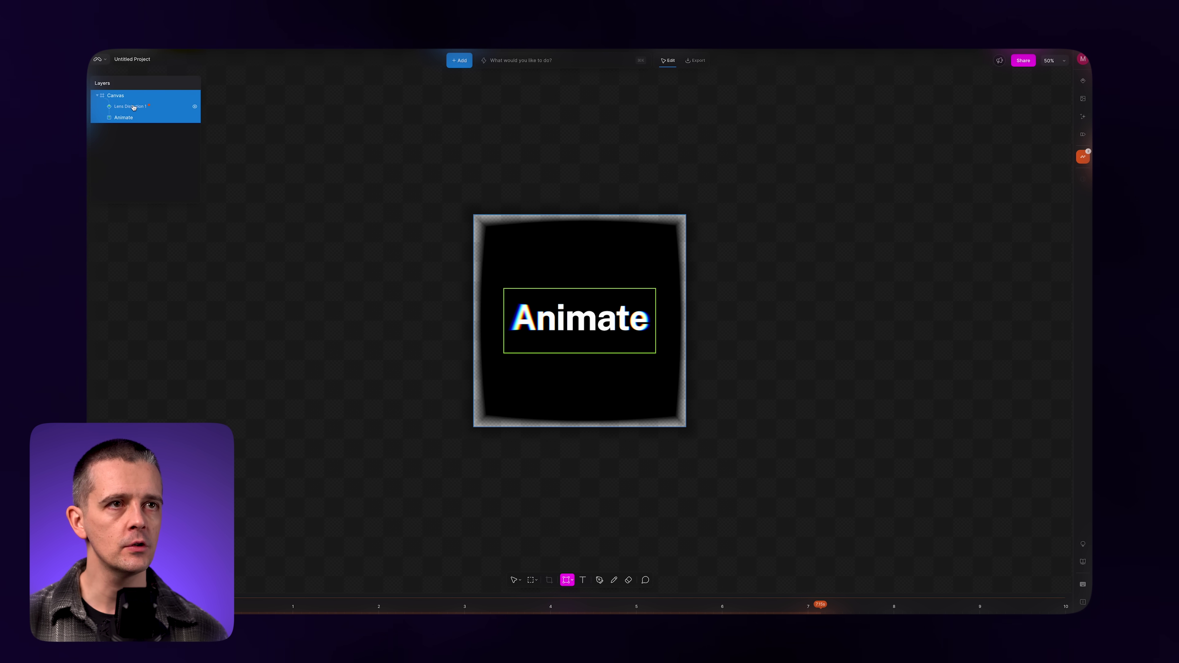
pyautogui.click(133, 108)
pyautogui.keyDown('shift'); pyautogui.click(134, 112); pyautogui.keyUp('shift')
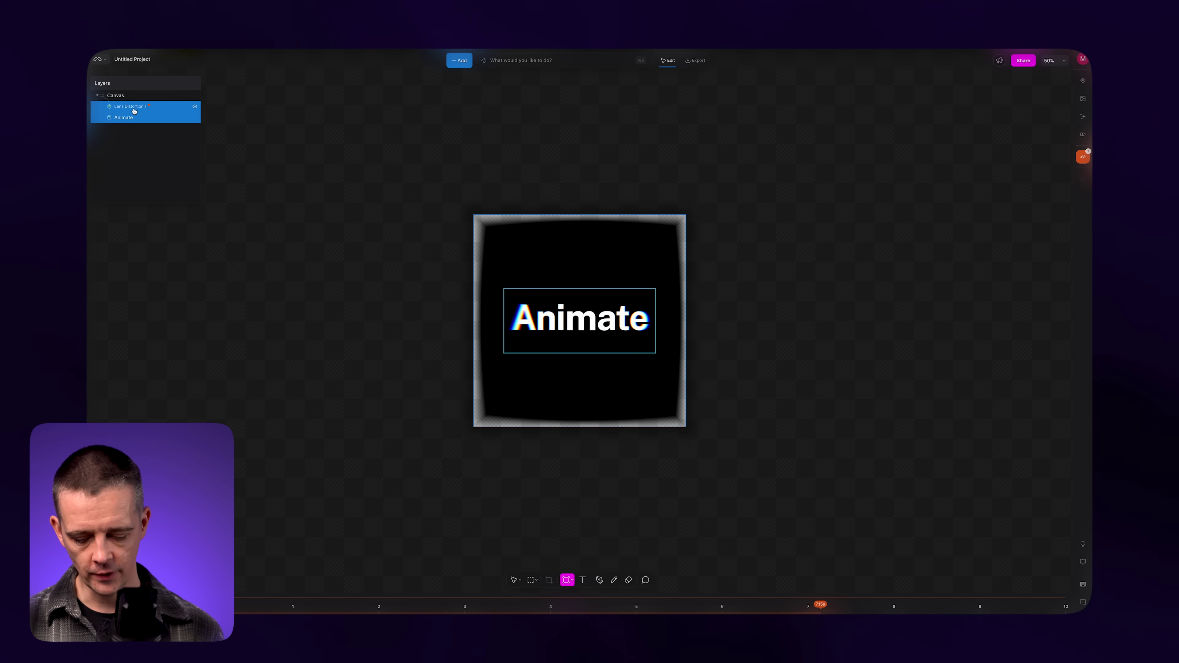
pyautogui.press('super+g')
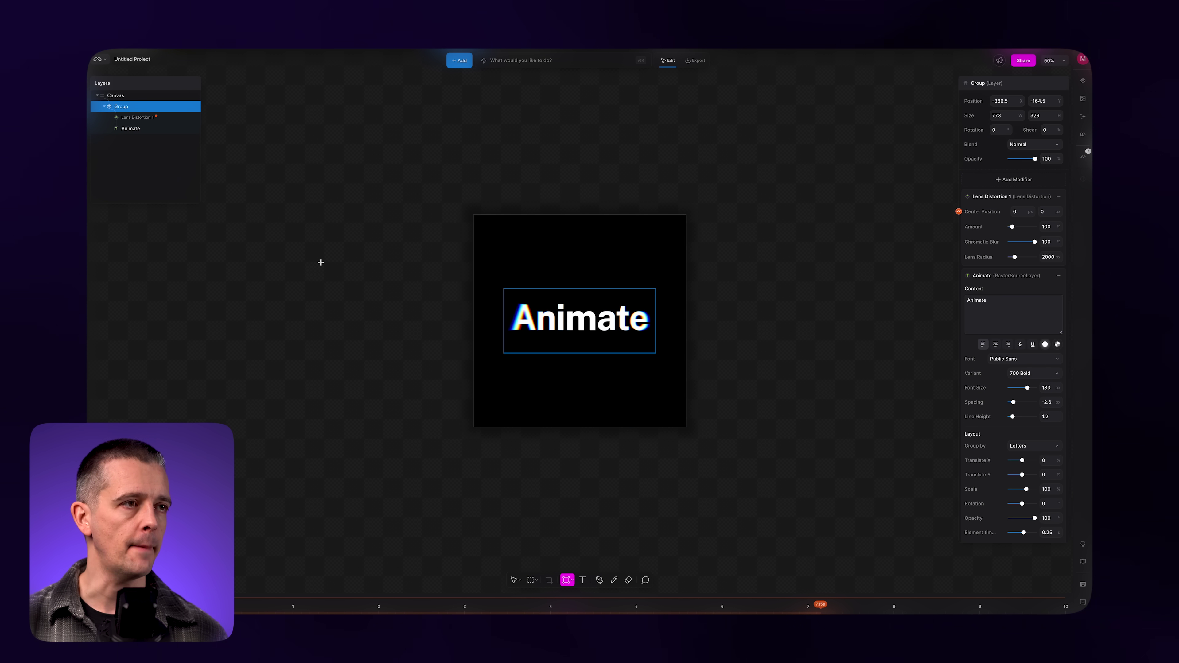
pyautogui.click(695, 60)
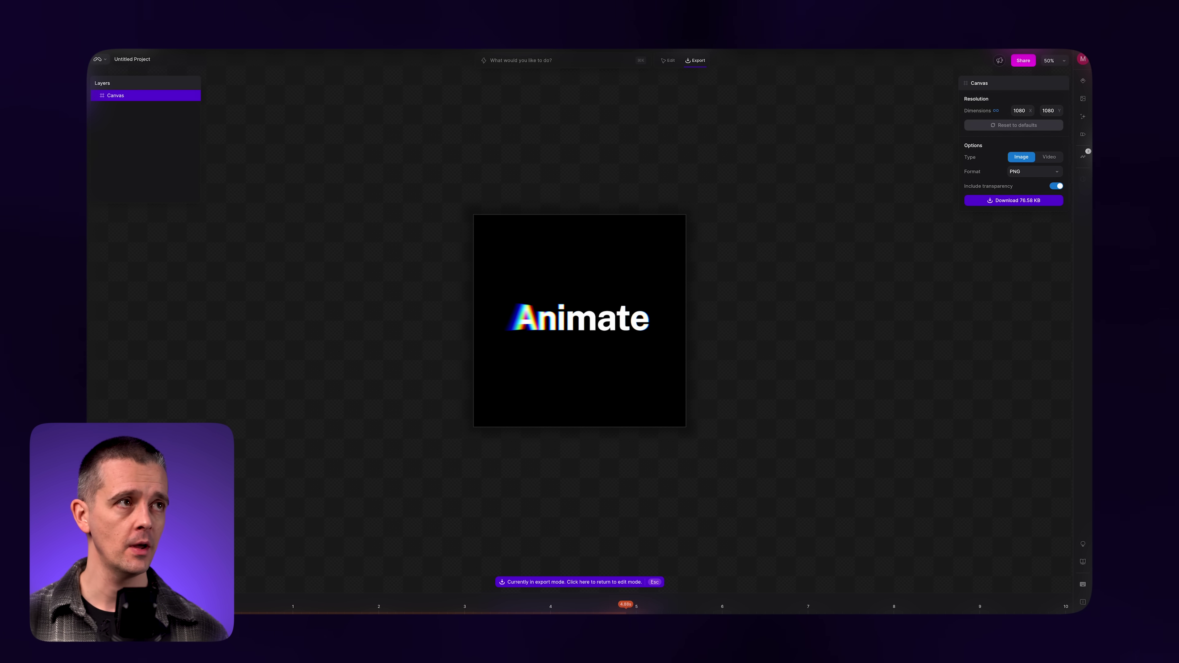
# Step: Draw a large bright blue circle with no outline over the canvas's left side
pyautogui.click(665, 63)
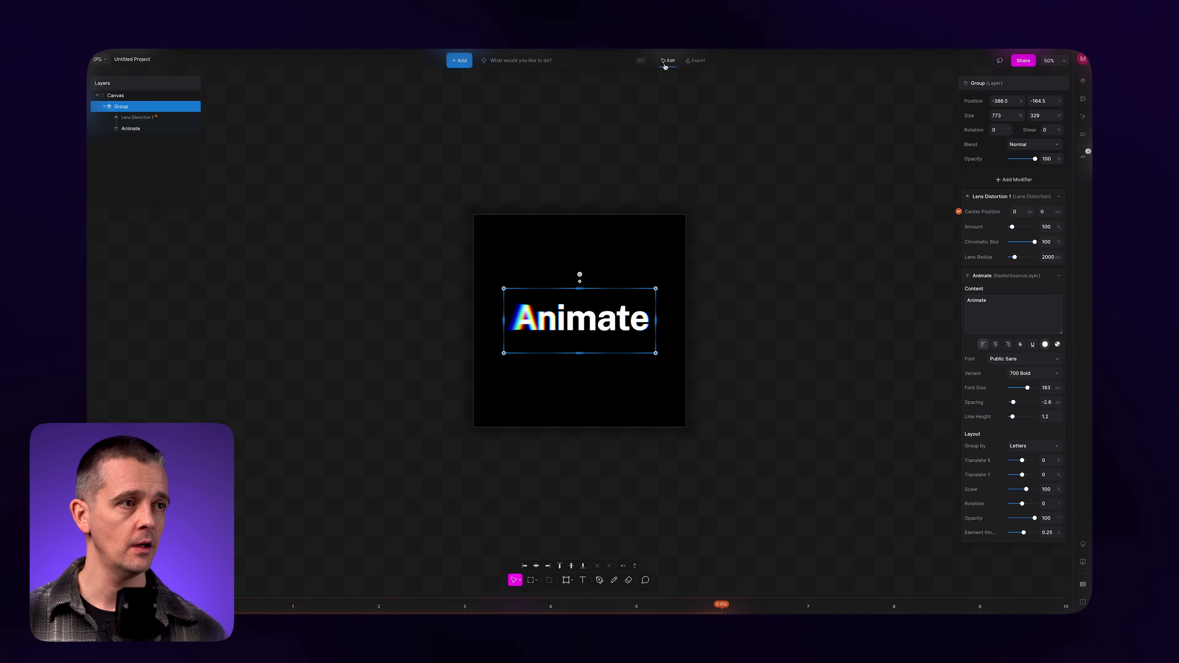
pyautogui.click(285, 465)
pyautogui.click(571, 582)
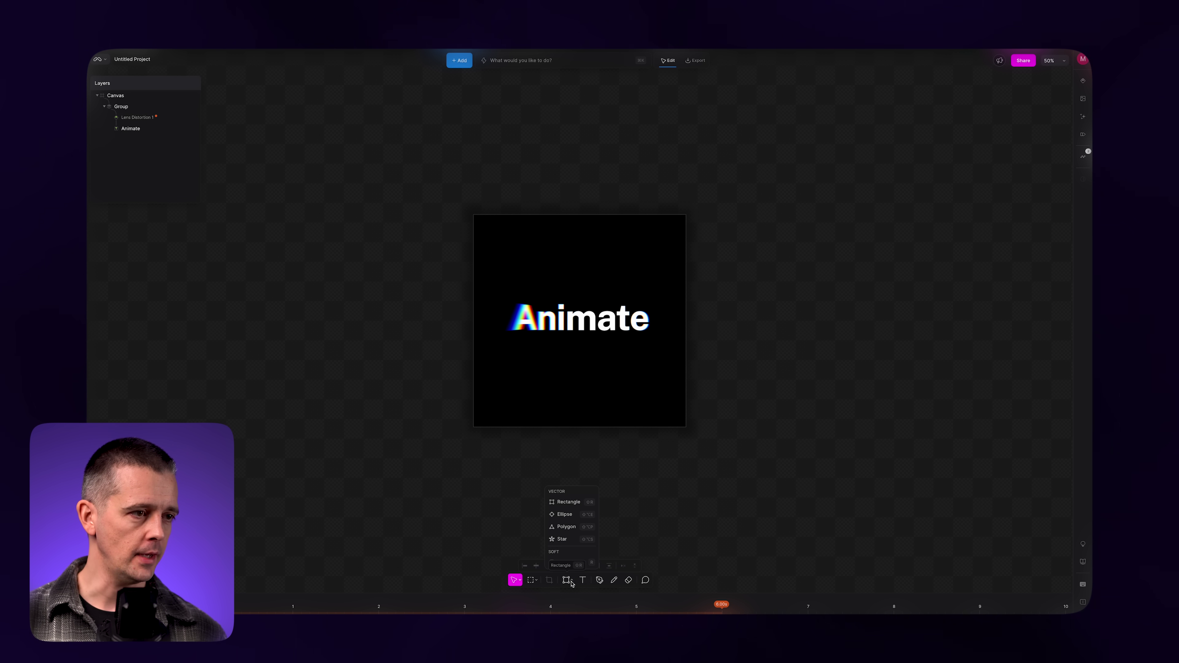
pyautogui.click(565, 514)
pyautogui.moveTo(369, 499); pyautogui.dragTo(664, 238)
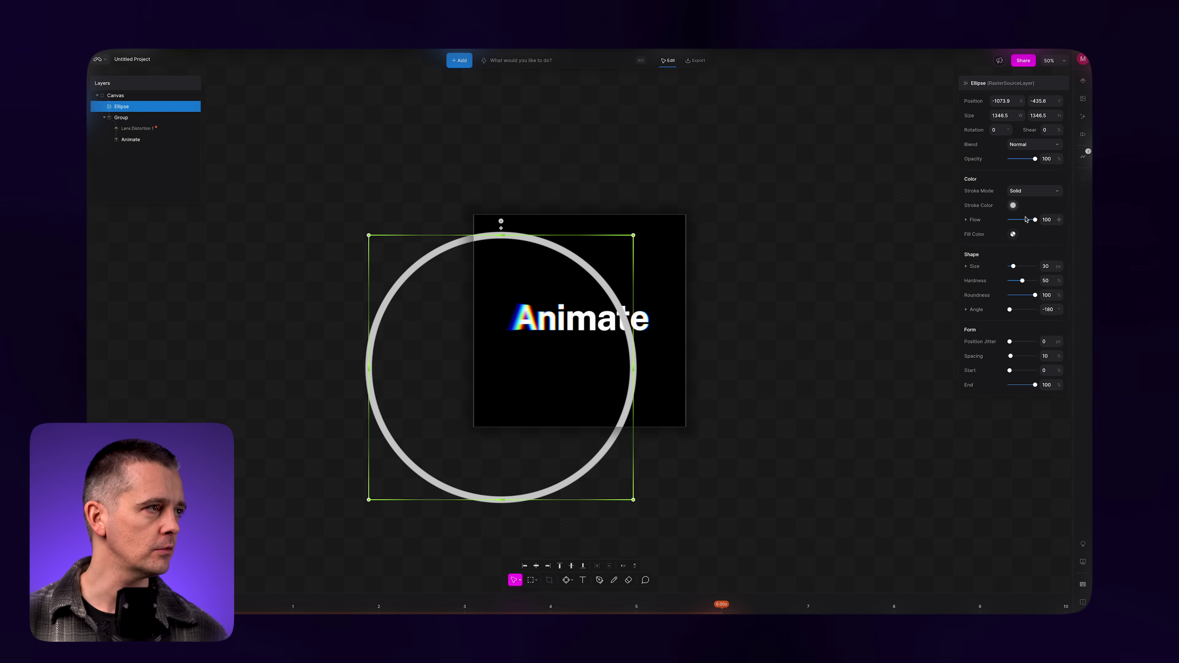
pyautogui.moveTo(1032, 221); pyautogui.dragTo(1005, 223)
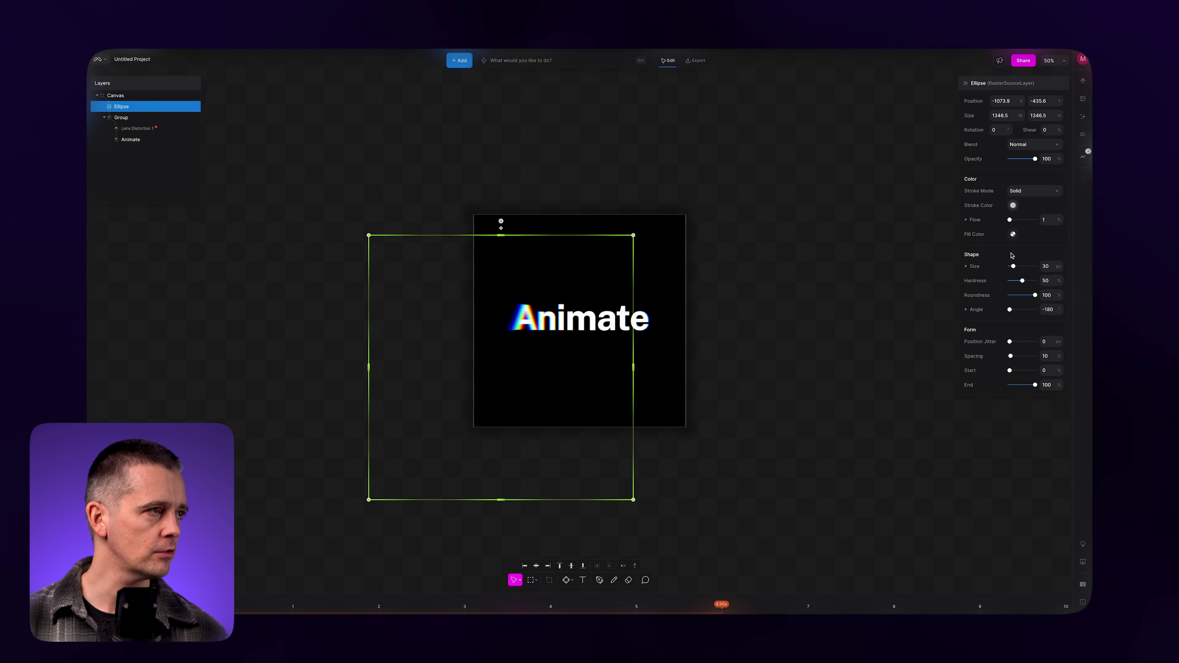
pyautogui.click(1013, 234)
pyautogui.moveTo(987, 276)
pyautogui.mouseDown()
pyautogui.moveTo(955, 286)
pyautogui.moveTo(974, 262)
pyautogui.mouseUp()
pyautogui.click(958, 313)
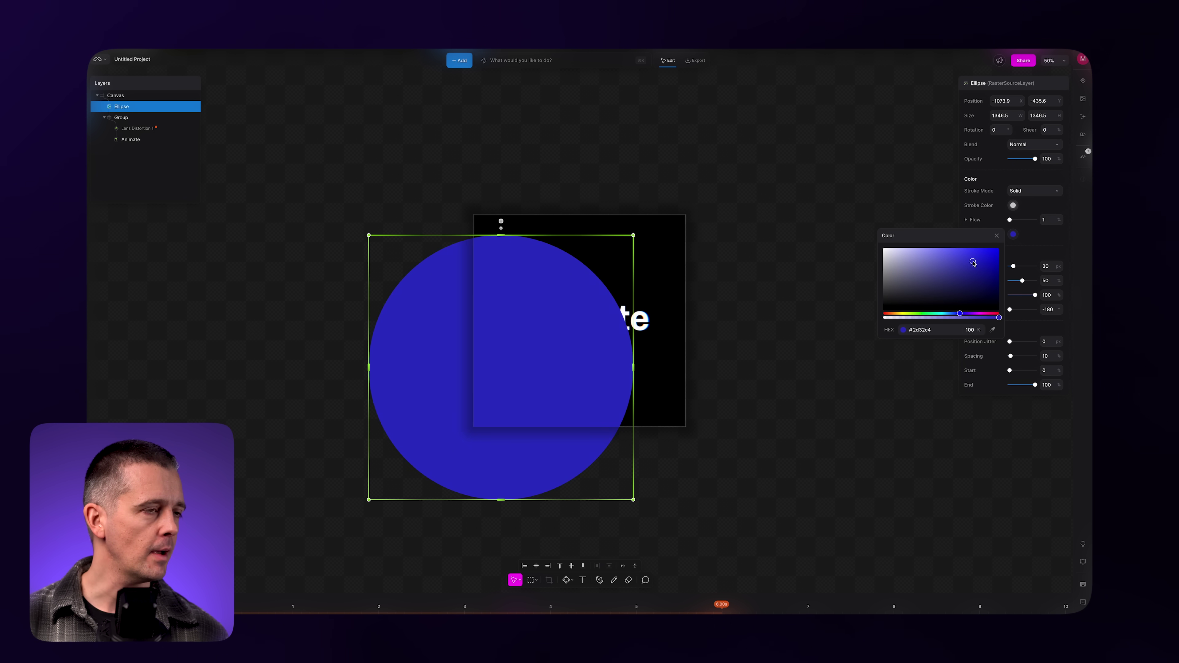
pyautogui.click(753, 324)
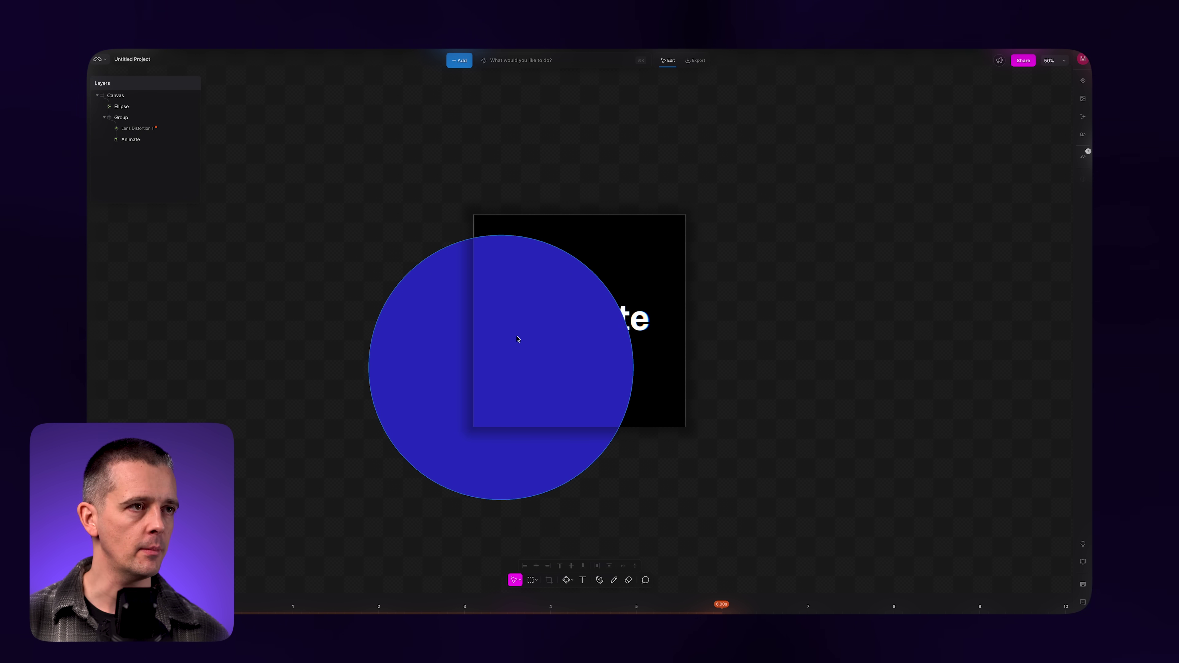
# Step: Move the ellipse into the group below Animate, then add a red Overlay-blended copy offset up-right
pyautogui.moveTo(125, 108); pyautogui.dragTo(138, 144)
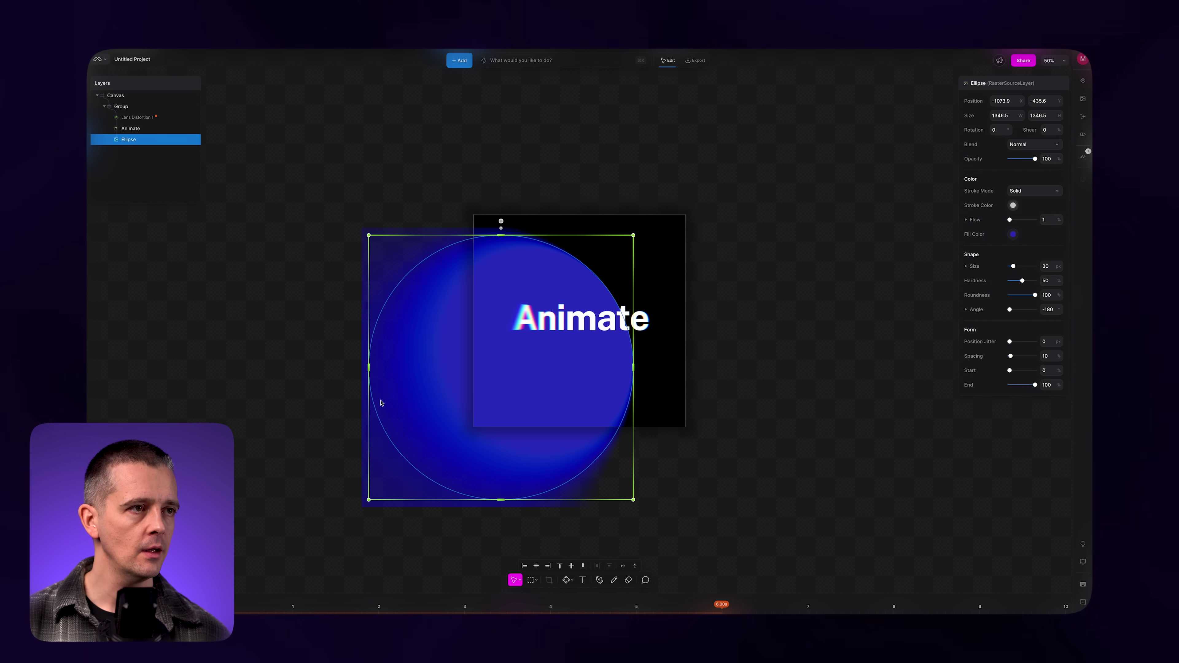
pyautogui.keyDown('alt'); pyautogui.moveTo(406, 384); pyautogui.dragTo(532, 296); pyautogui.keyUp('alt')
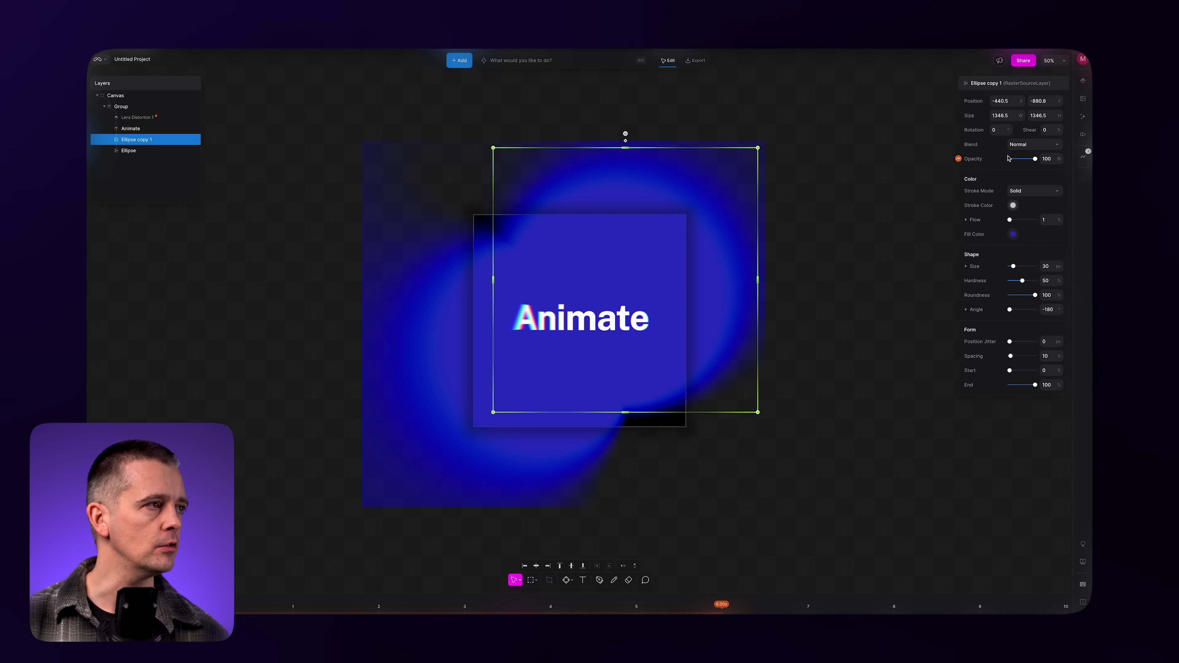
pyautogui.click(1012, 235)
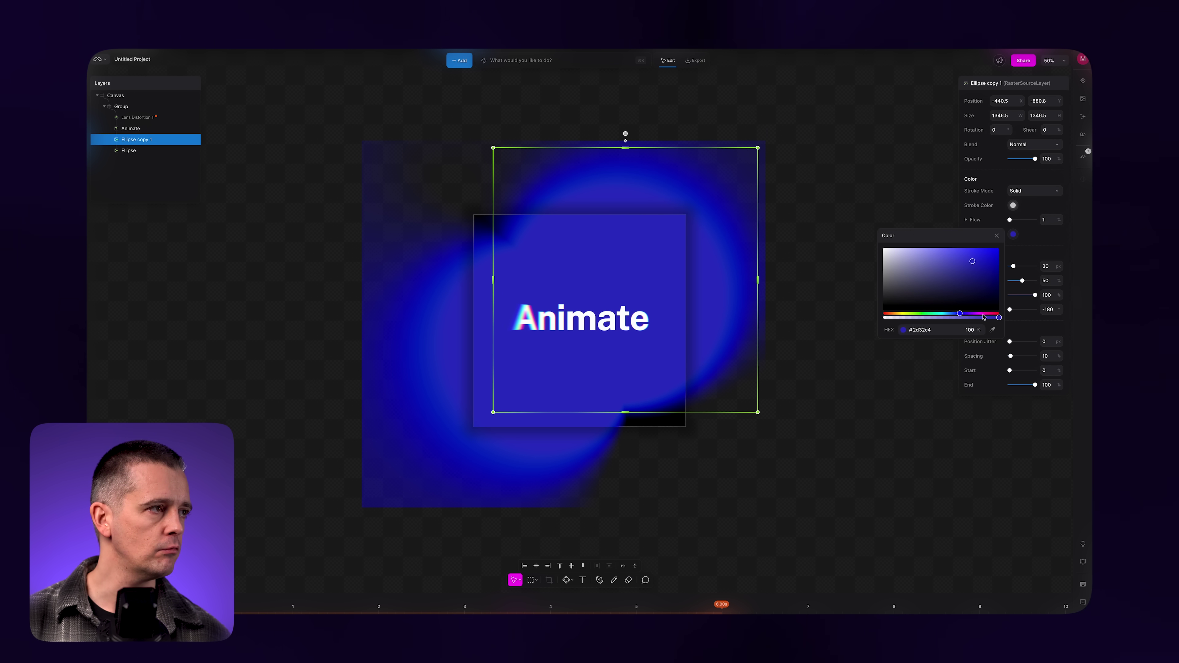
pyautogui.moveTo(983, 316); pyautogui.dragTo(1001, 315)
pyautogui.moveTo(980, 258); pyautogui.dragTo(983, 253)
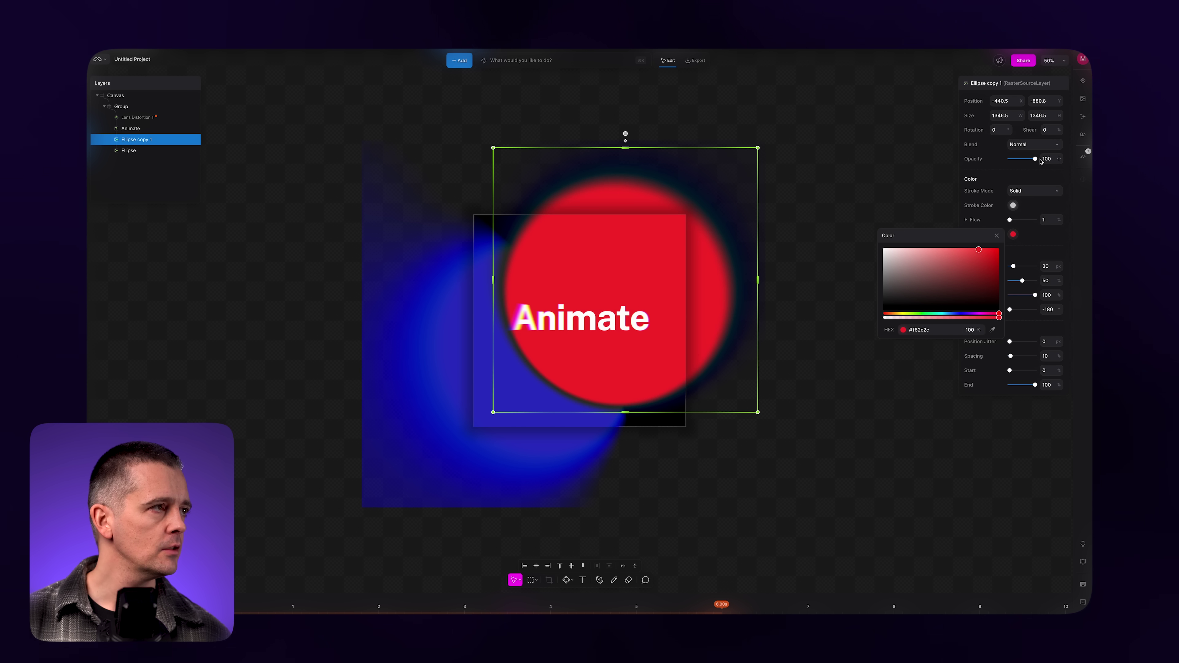
pyautogui.click(1036, 191)
pyautogui.click(1033, 206)
pyautogui.click(1034, 145)
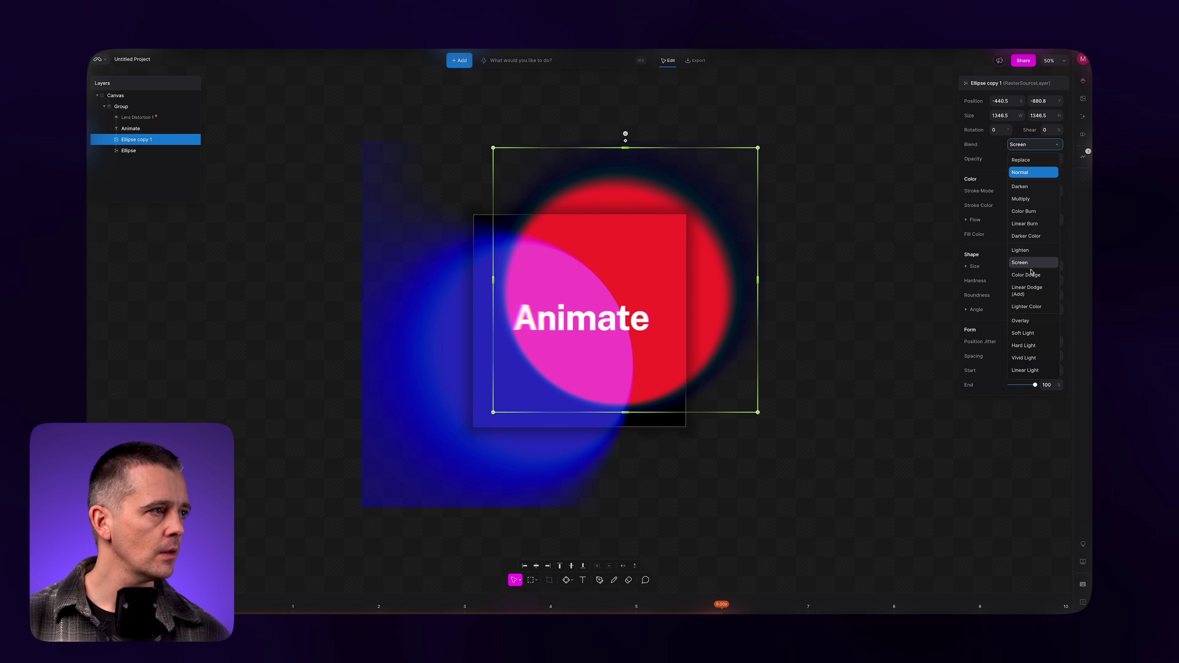
pyautogui.click(1030, 326)
pyautogui.click(821, 351)
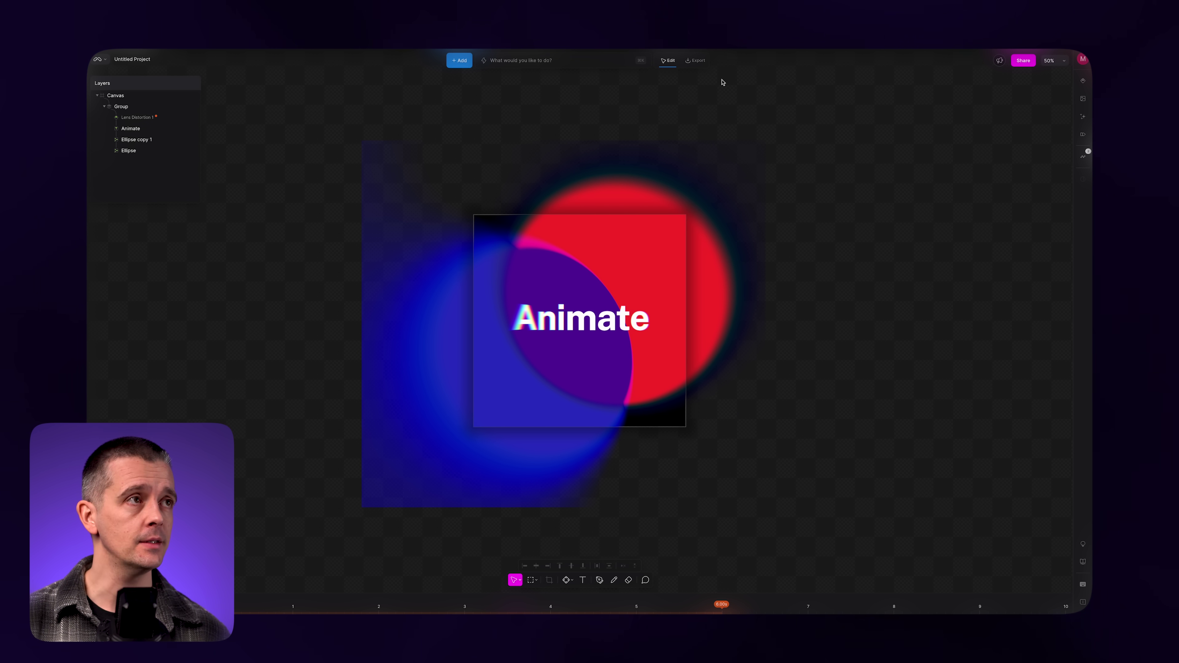
# Step: Switch to export mode, then start a new blank project
pyautogui.click(696, 61)
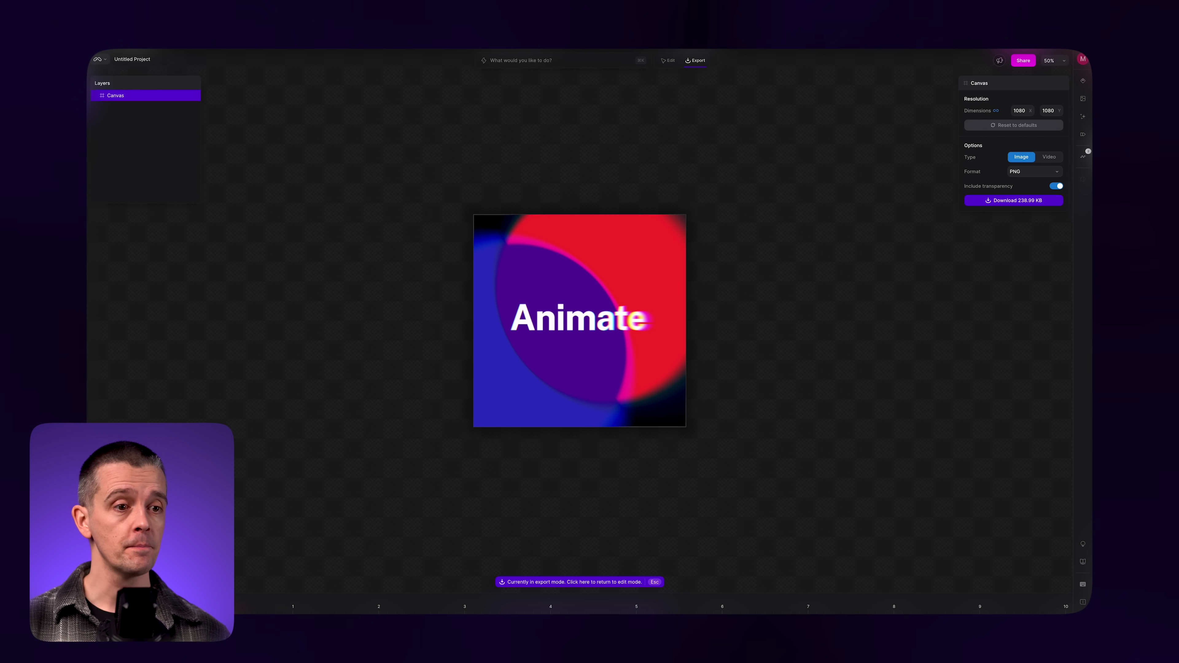
pyautogui.click(106, 63)
pyautogui.click(130, 77)
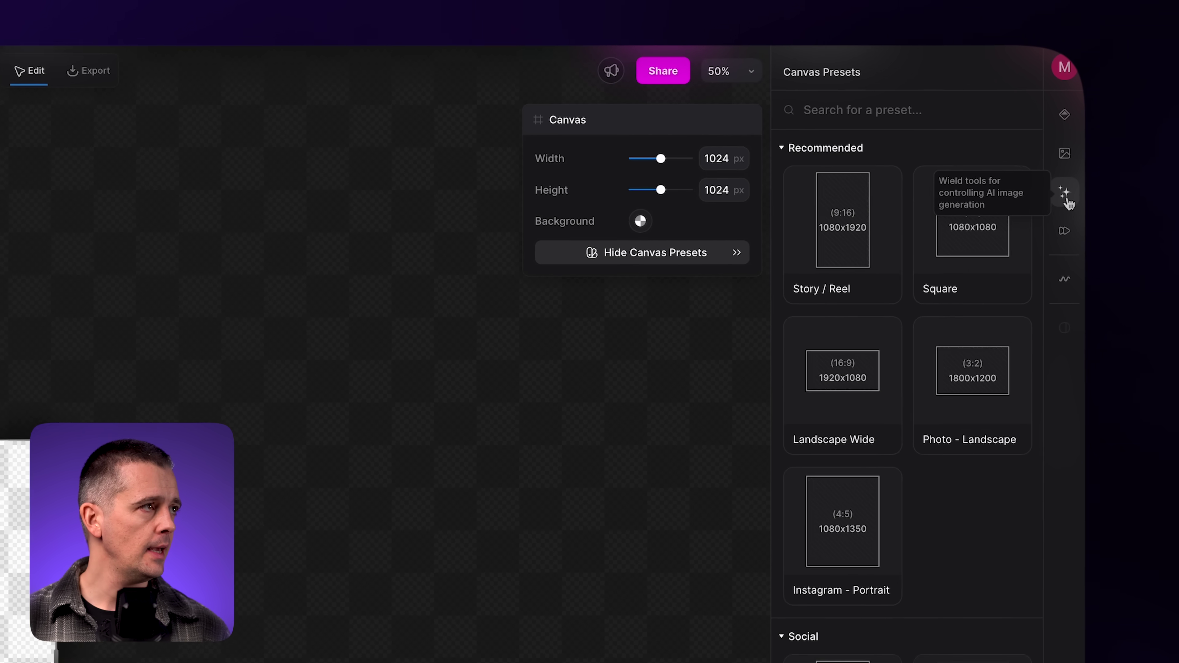
# Step: Add a text-to-image layer prompted 'marble column building' and generate the images
pyautogui.click(1065, 213)
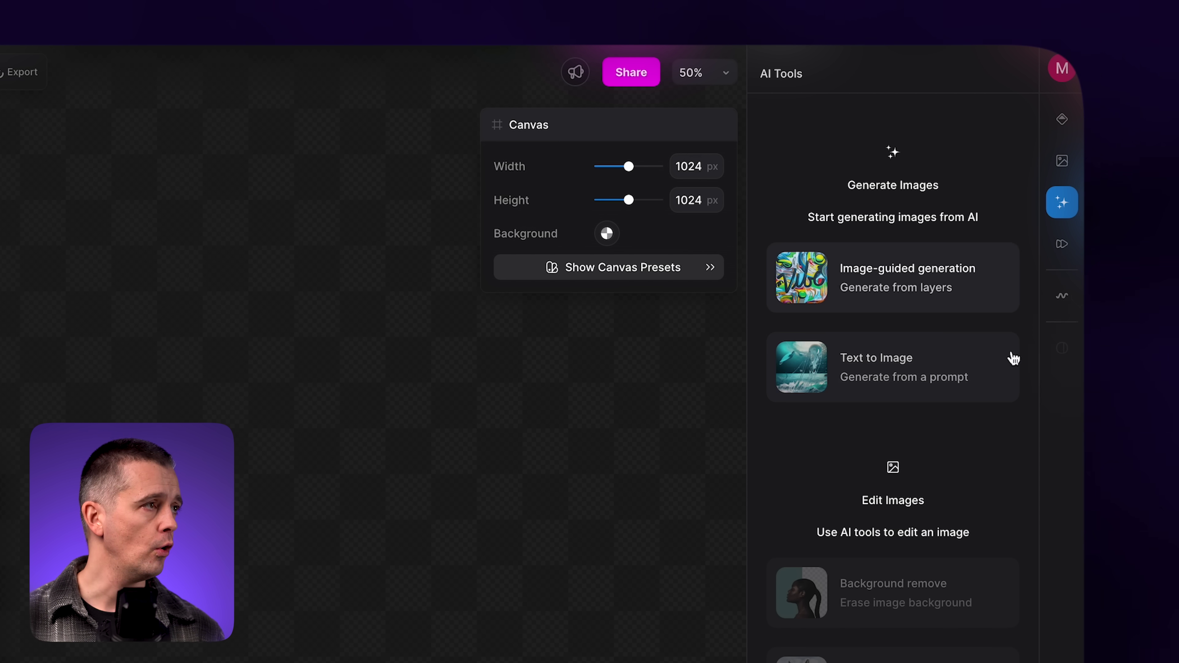
pyautogui.click(994, 371)
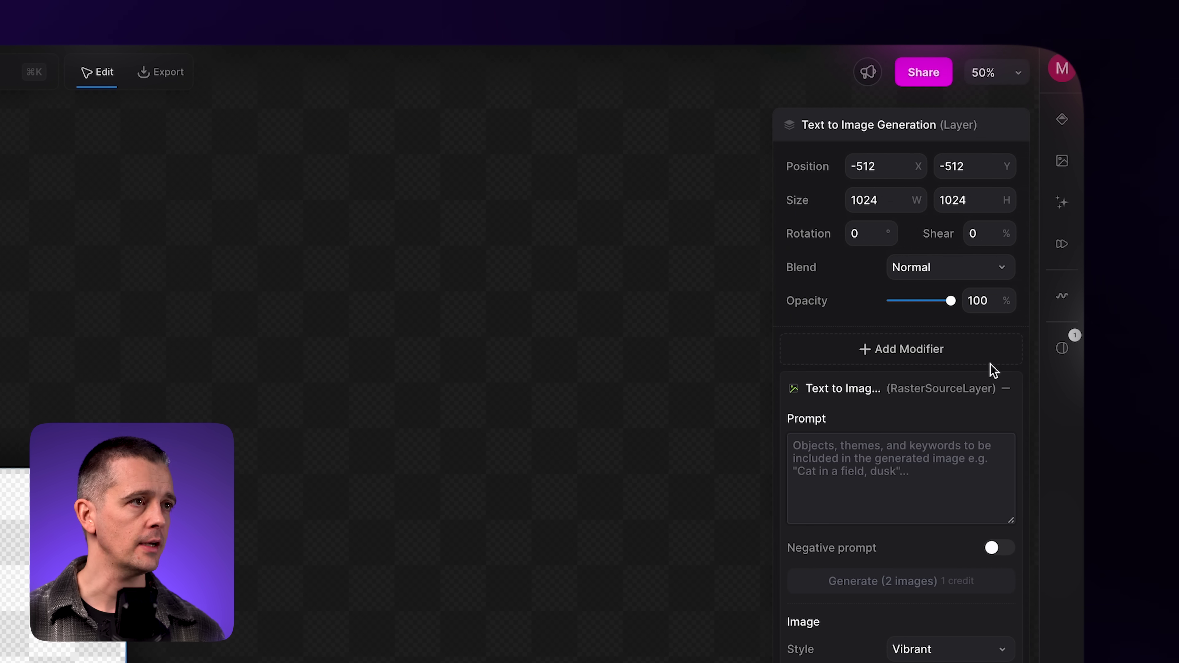
pyautogui.click(863, 477)
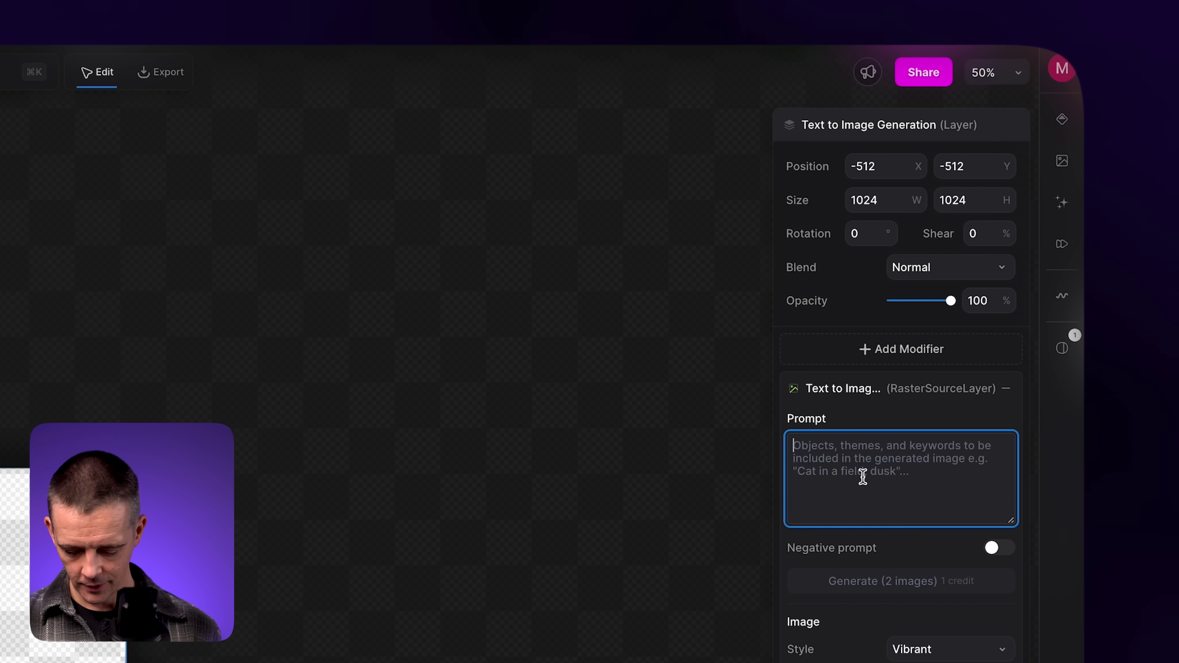
pyautogui.write('marble co')
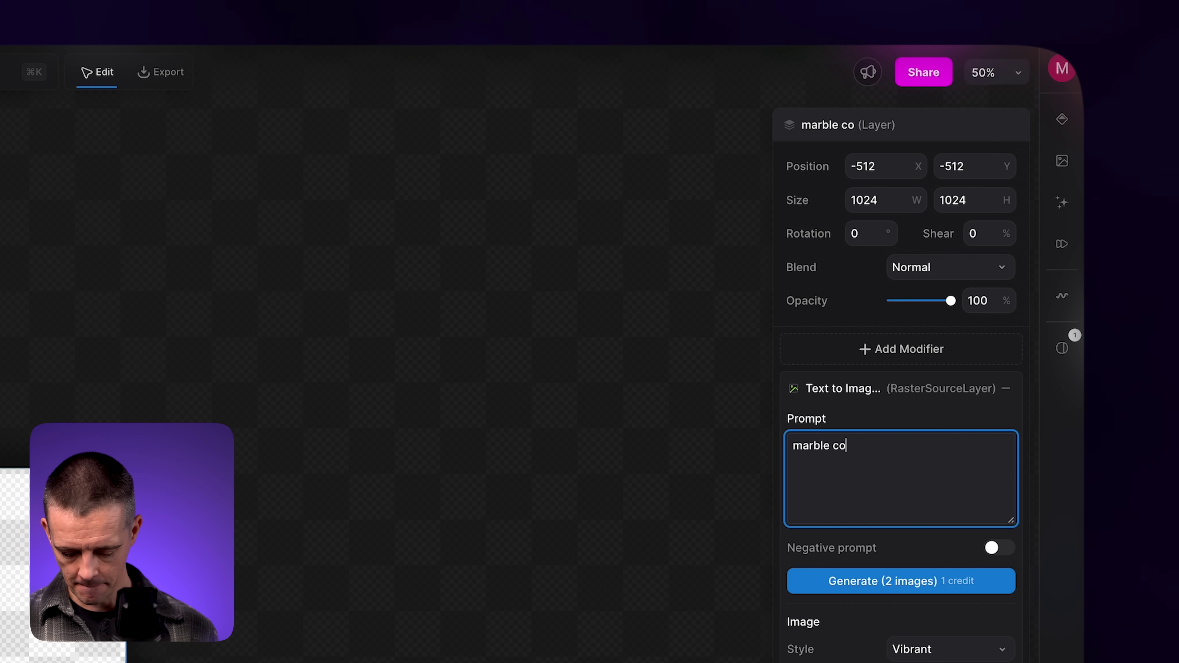
pyautogui.write('umn building')
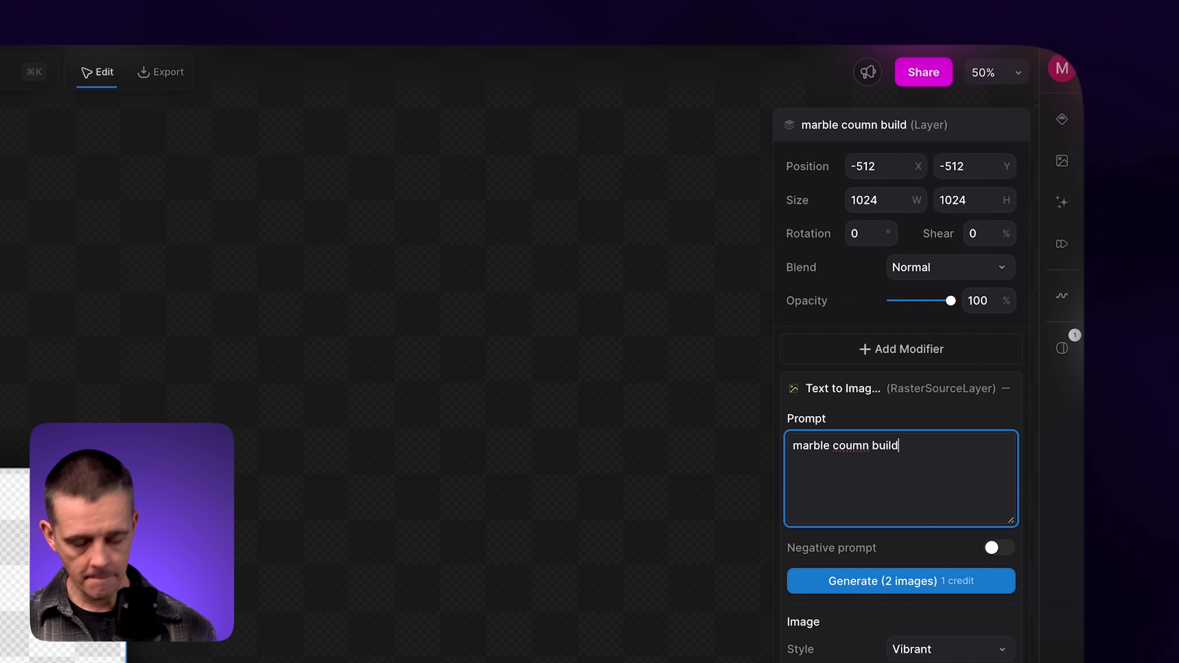
pyautogui.press('Left')
pyautogui.press('Left')
pyautogui.press('Left')
pyautogui.press('Left')
pyautogui.press('Left')
pyautogui.press('Left')
pyautogui.press('Left')
pyautogui.press('Left')
pyautogui.press('Left')
pyautogui.press('Left')
pyautogui.press('Left')
pyautogui.press('Left')
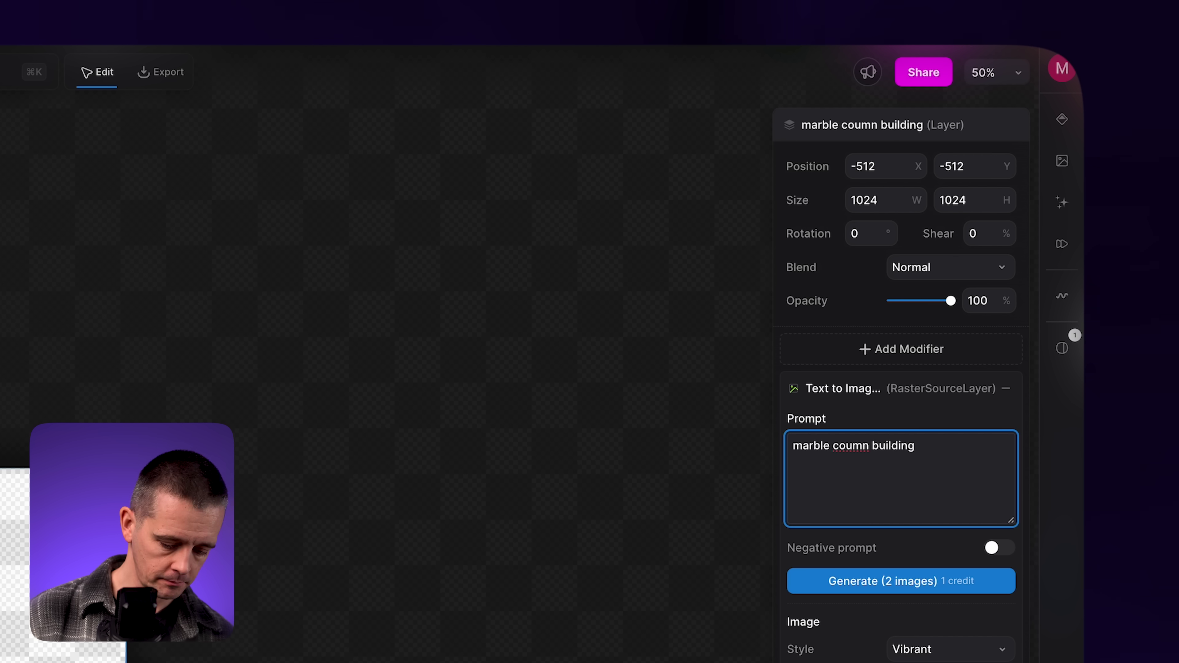
pyautogui.write('l')
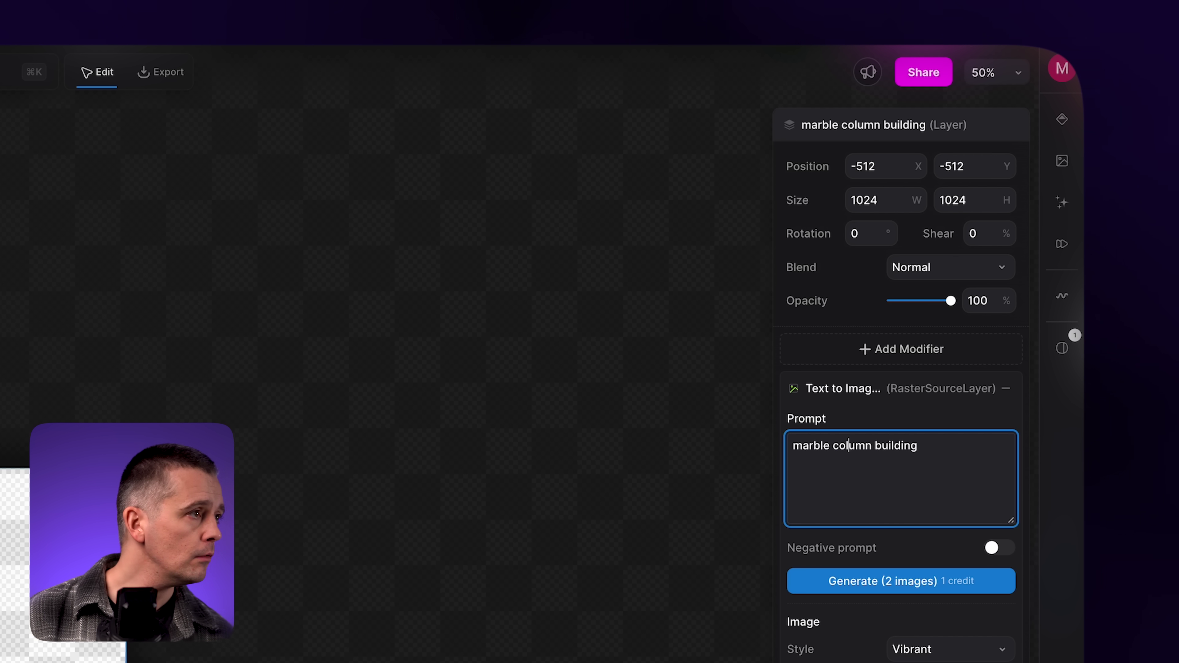
pyautogui.click(969, 591)
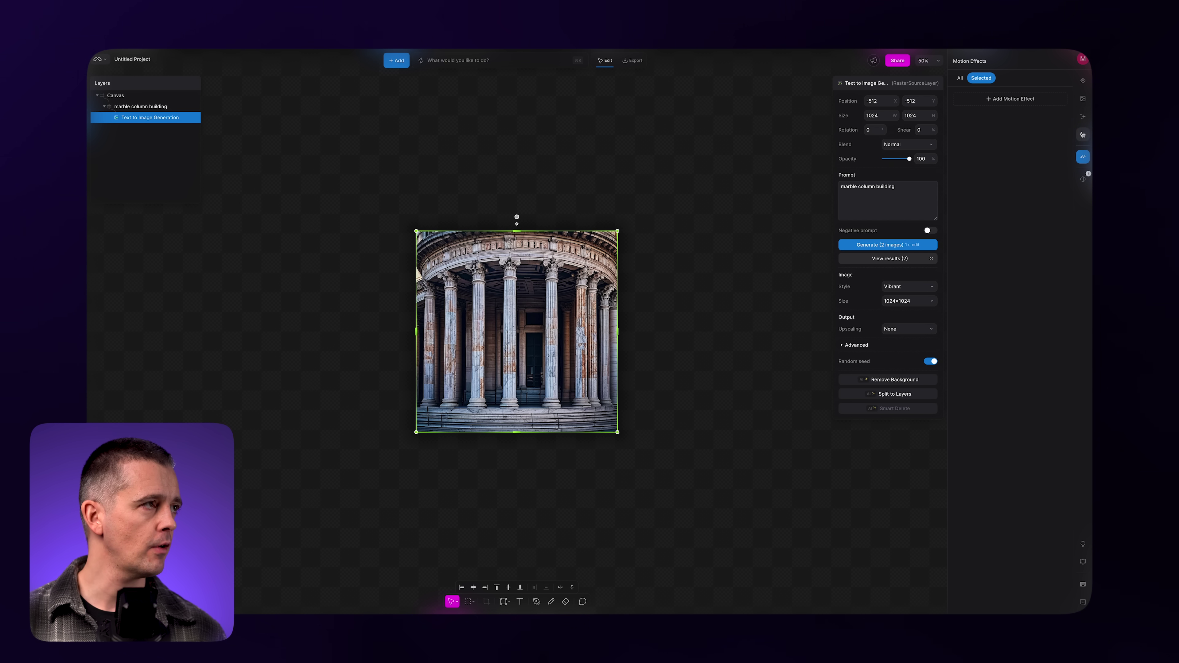
# Step: Try the Linear Refraction text preset from the motion presets, then delete the test text layer
pyautogui.click(1083, 135)
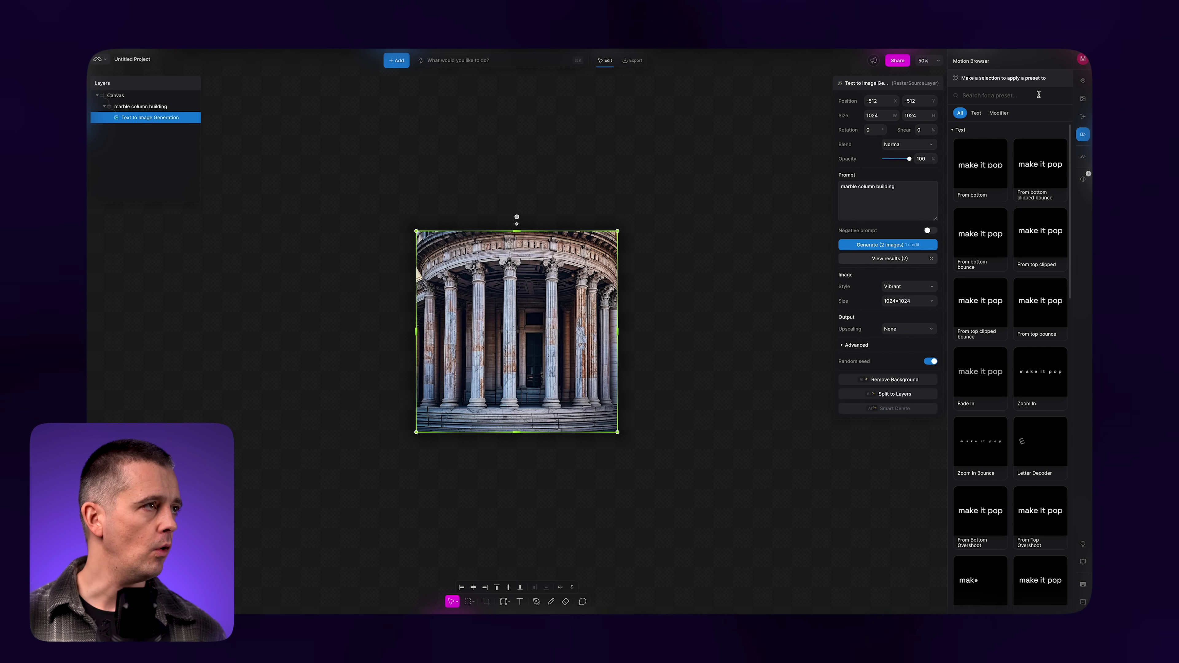
pyautogui.click(998, 113)
pyautogui.click(1035, 239)
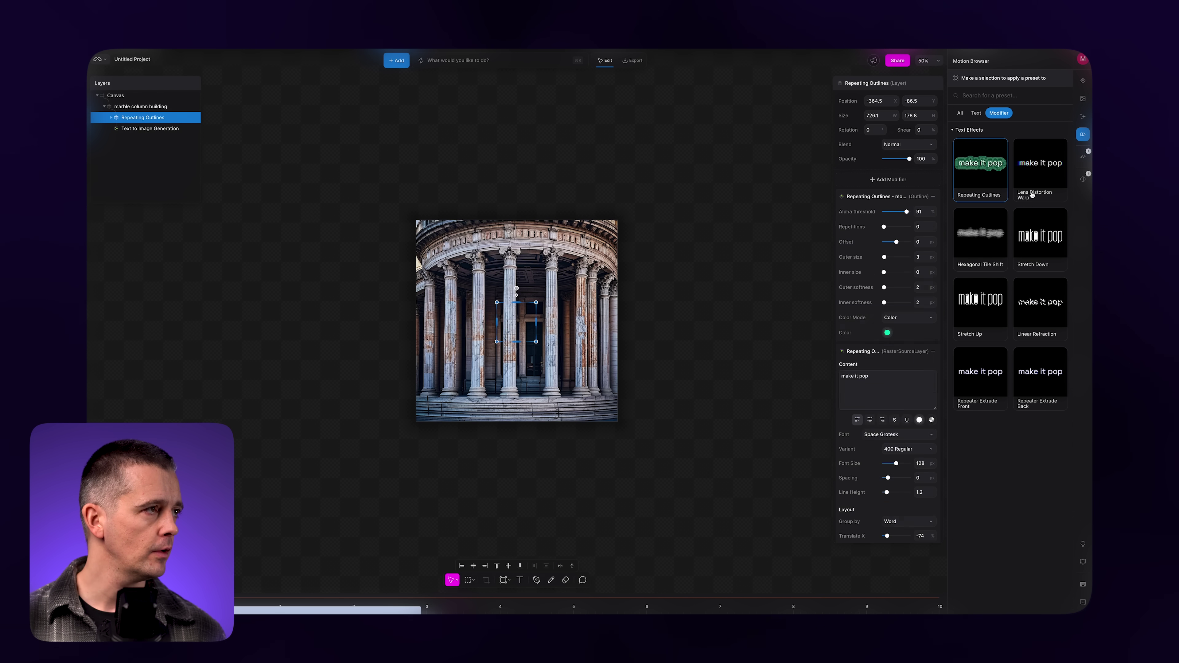
pyautogui.click(1040, 333)
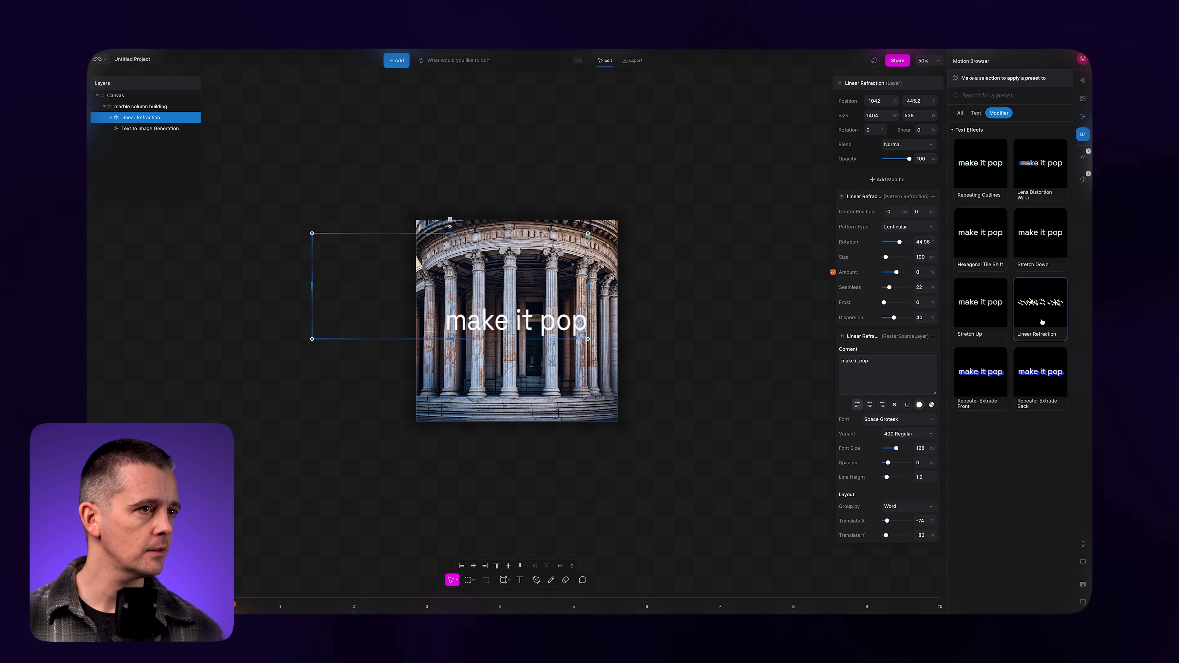
pyautogui.press('Delete')
# Step: Add Fast Pixel Sort and Pattern Refraction modifiers, linking the refraction Amount to an oscillator
pyautogui.click(1083, 82)
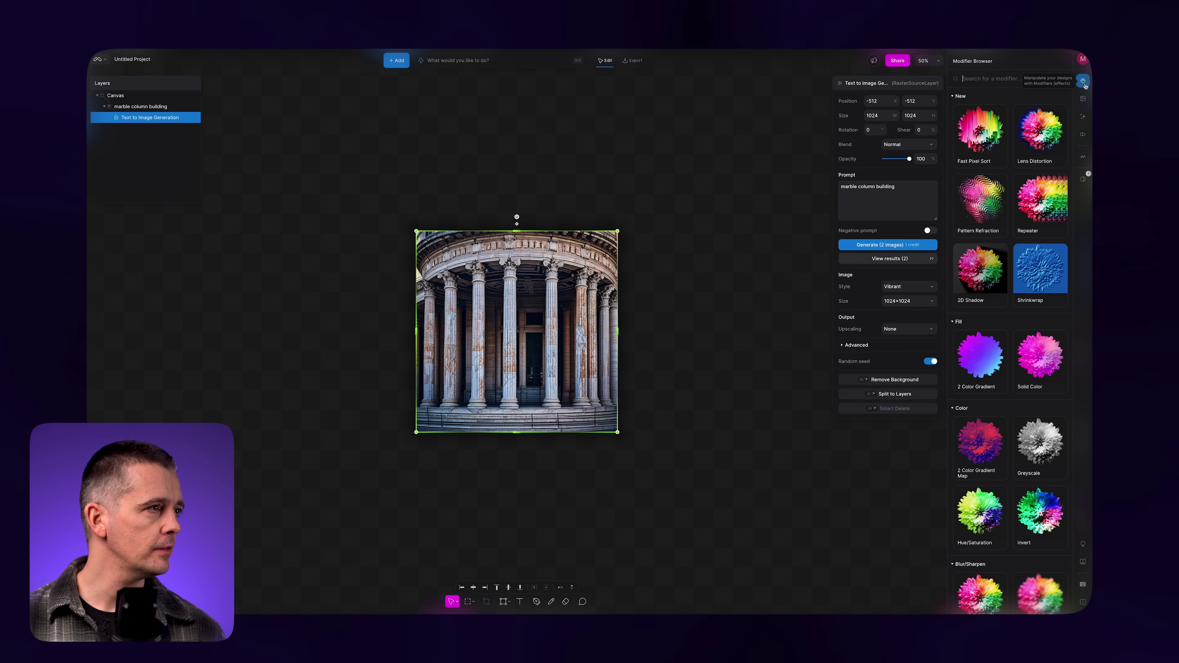
pyautogui.click(980, 132)
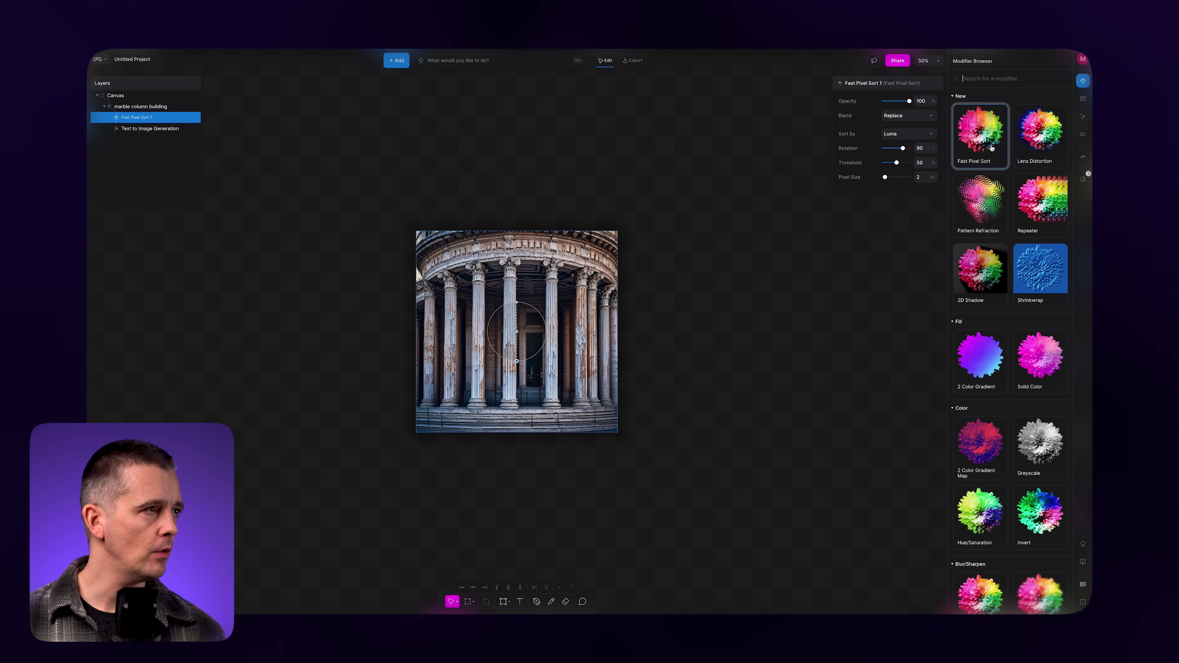
pyautogui.click(993, 219)
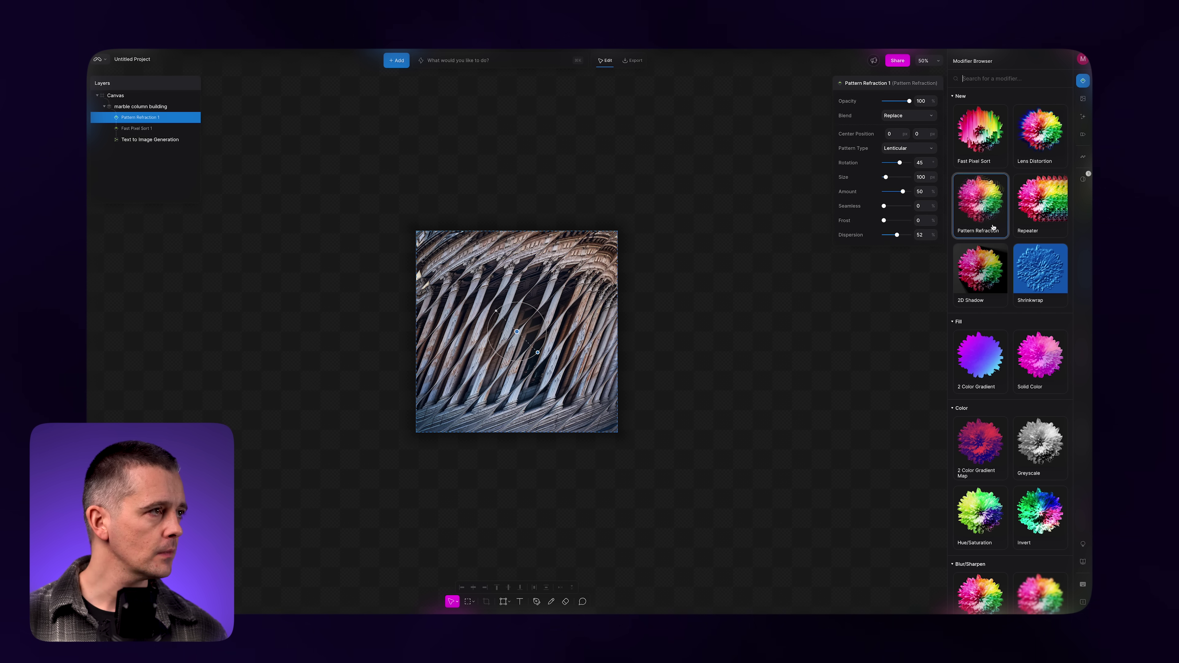
pyautogui.click(833, 191)
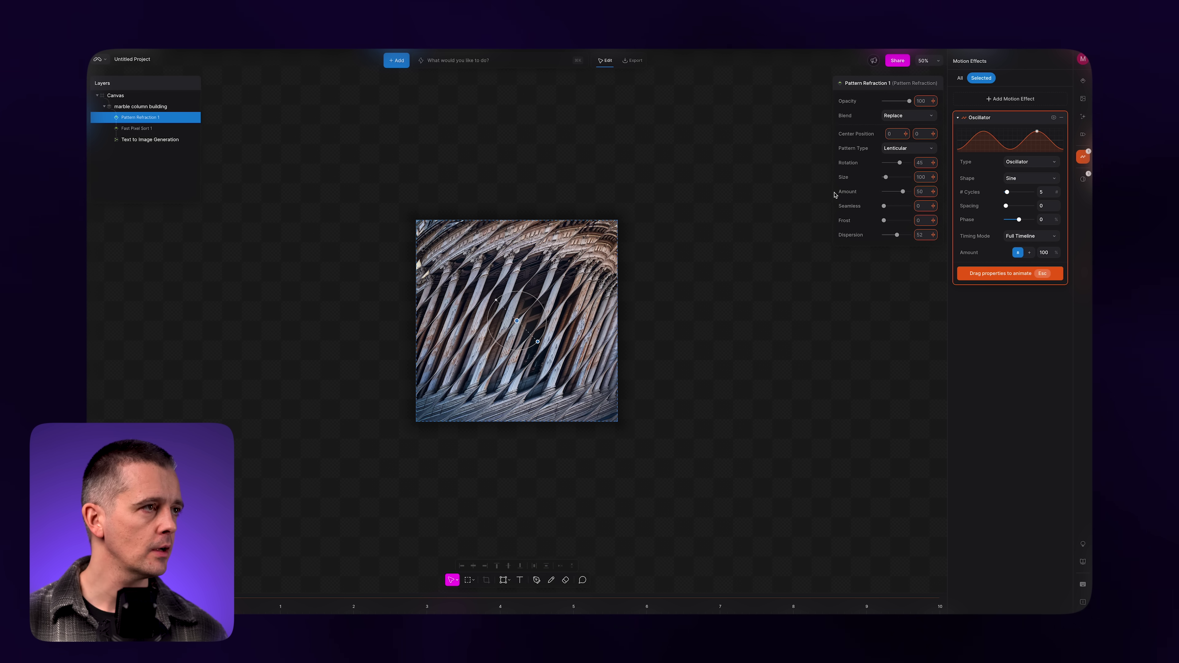
pyautogui.moveTo(931, 189); pyautogui.dragTo(941, 161)
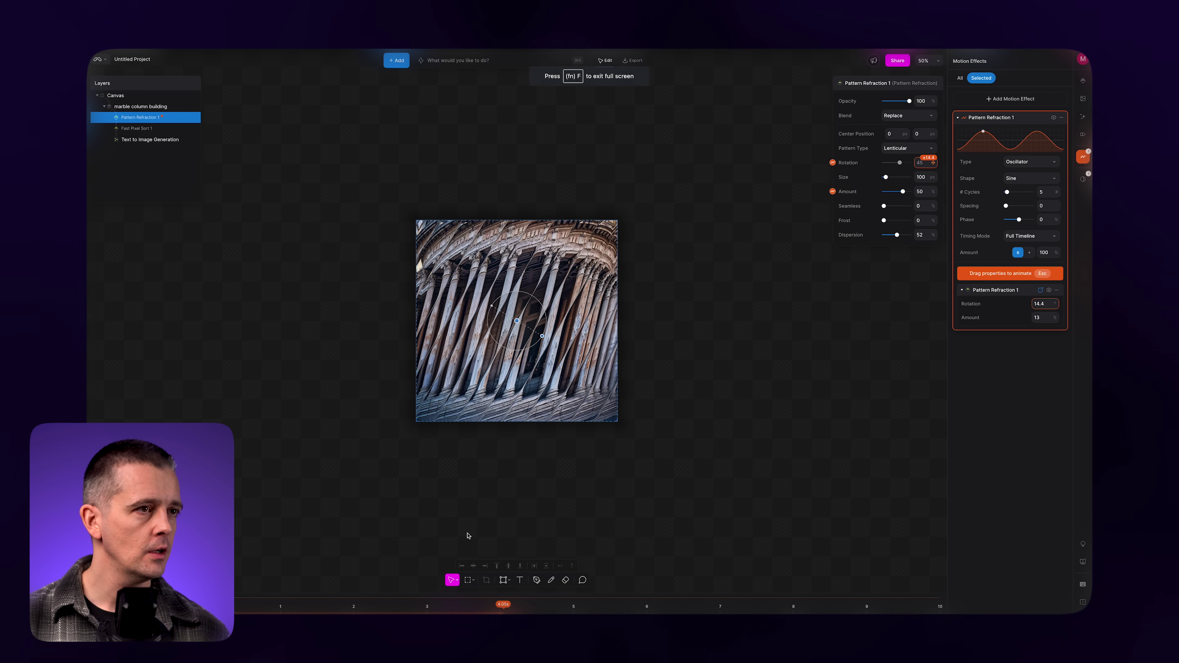